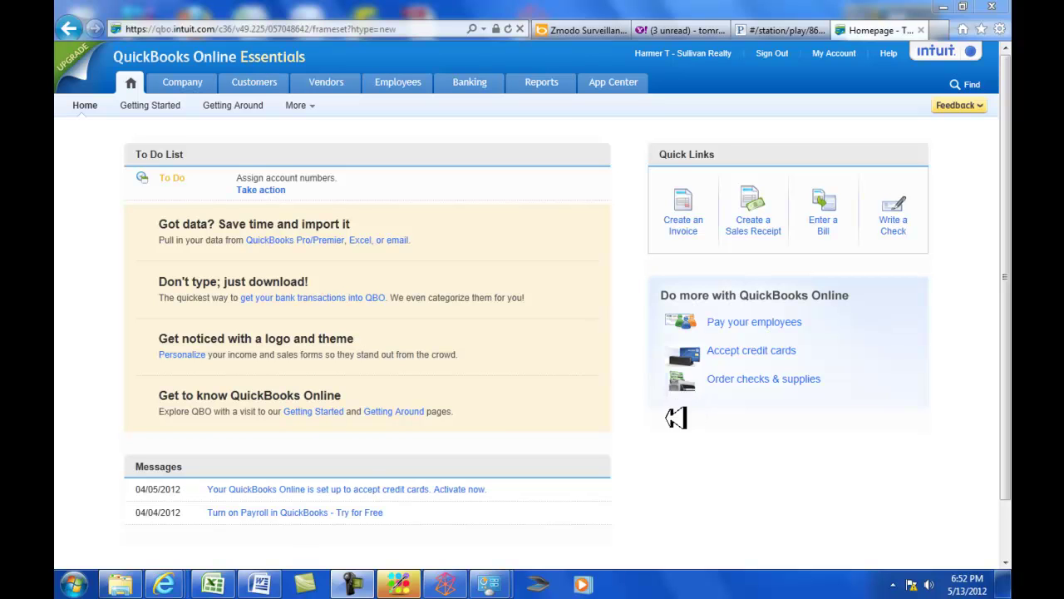
Reveal the Company tab's sub-navigation links on the Sullivan Realty home page.
{"action": "mouse_move", "coordinate": [174, 85]}
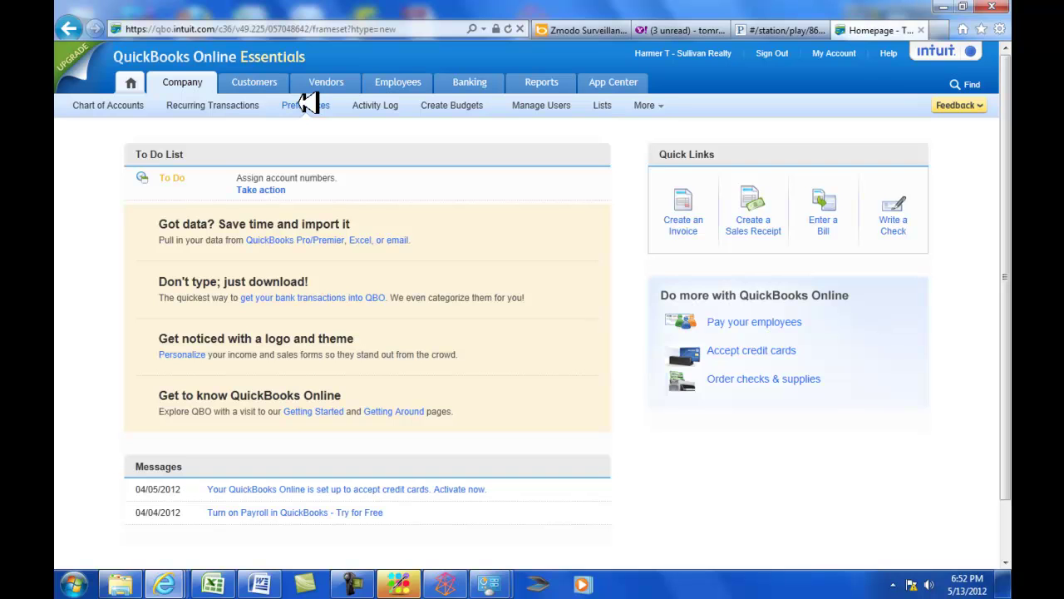
Turn on Account numbers and Show account numbers in Company Preferences and save.
{"action": "left_click", "coordinate": [306, 105]}
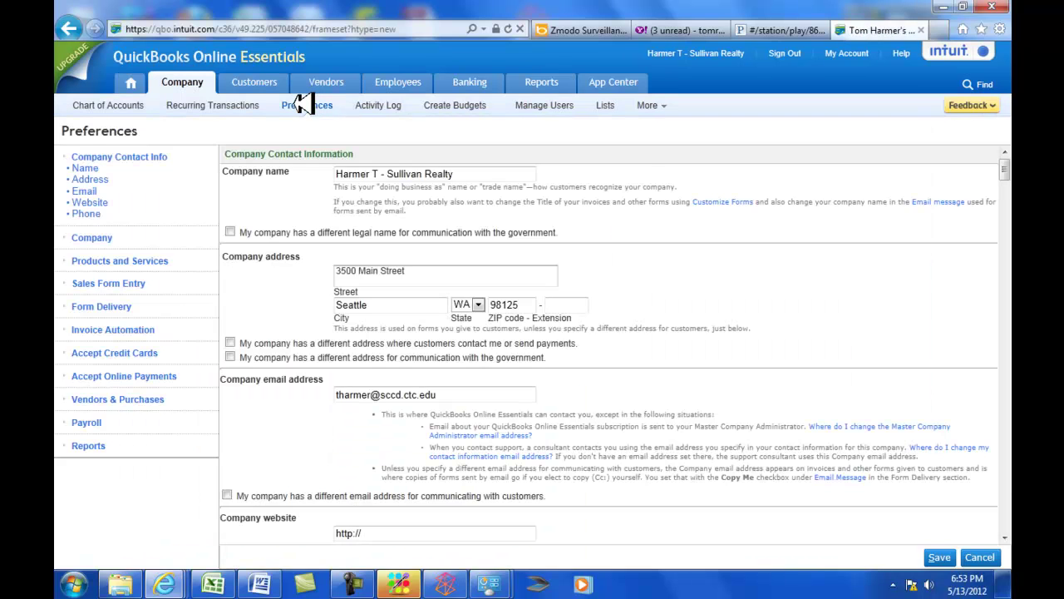
{"action": "left_click", "coordinate": [301, 103]}
{"action": "scroll", "coordinate": [746, 288], "scroll_direction": "down", "scroll_amount": 1}
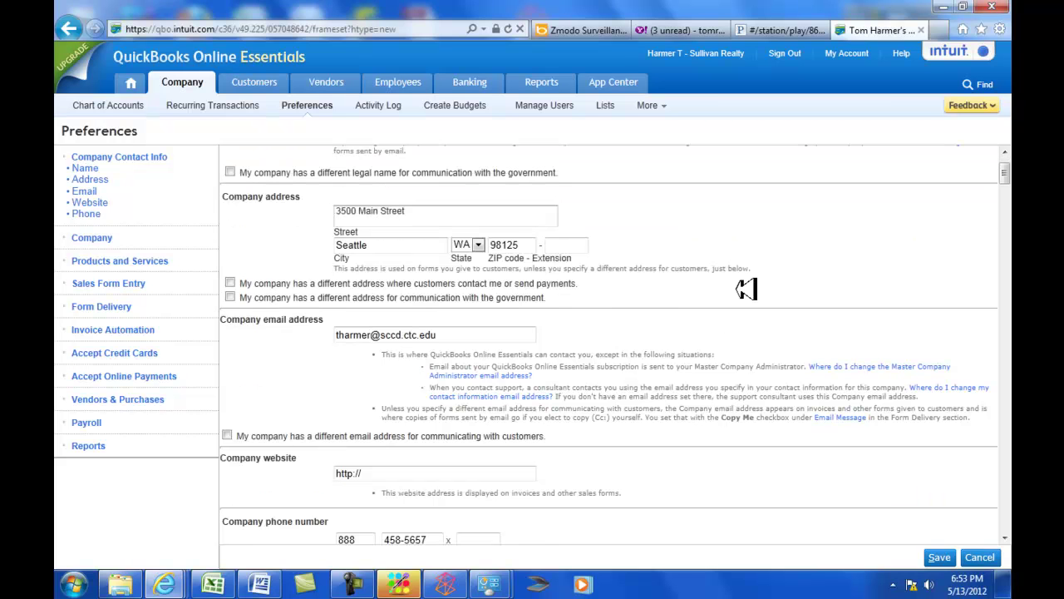
{"action": "scroll", "coordinate": [436, 333], "scroll_direction": "down", "scroll_amount": 1}
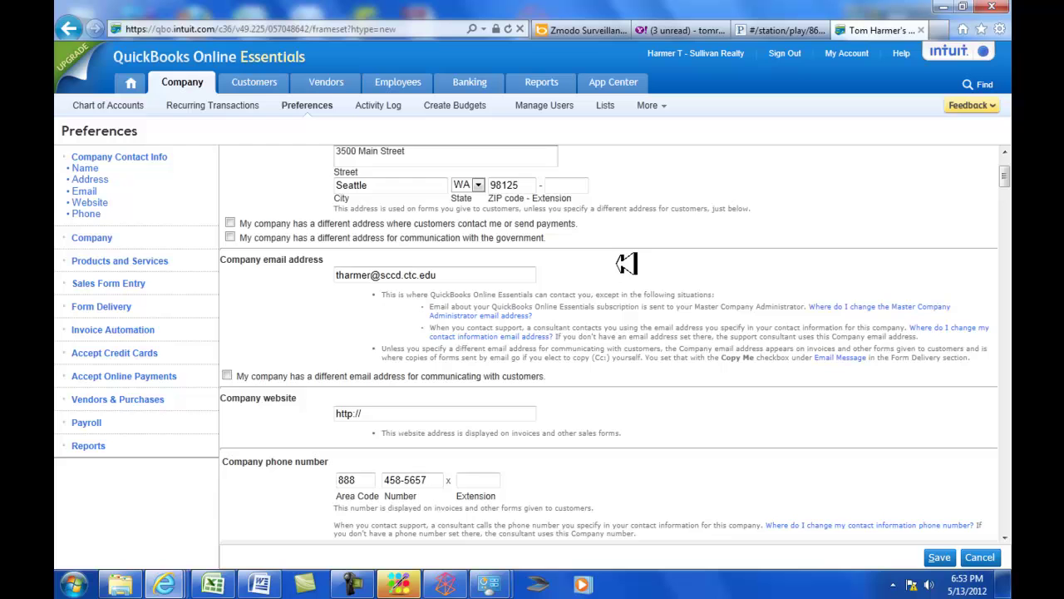
{"action": "scroll", "coordinate": [633, 233], "scroll_direction": "up", "scroll_amount": 2}
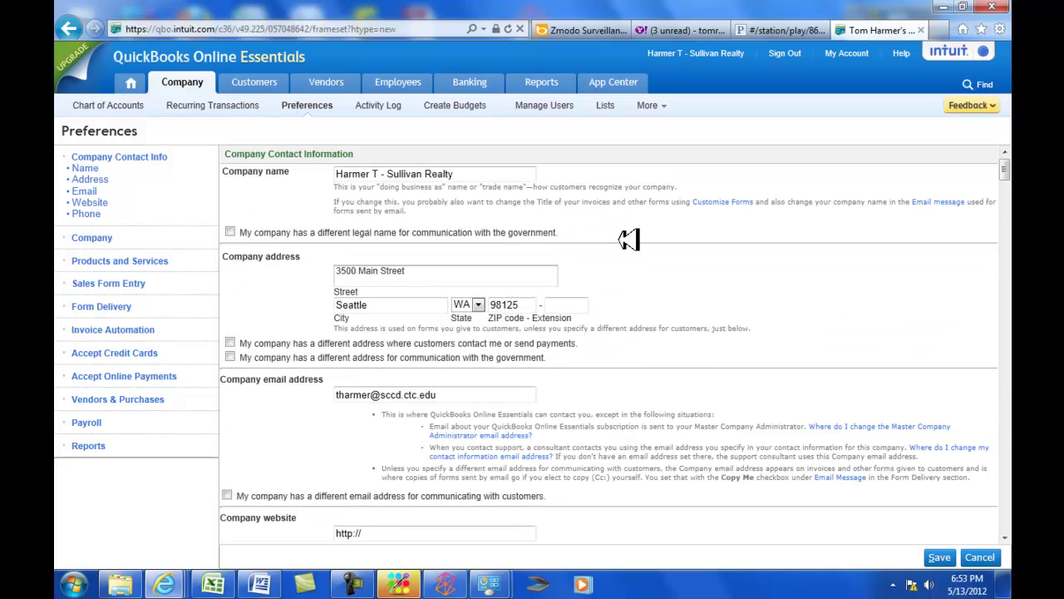
{"action": "scroll", "coordinate": [480, 271], "scroll_direction": "down", "scroll_amount": 15}
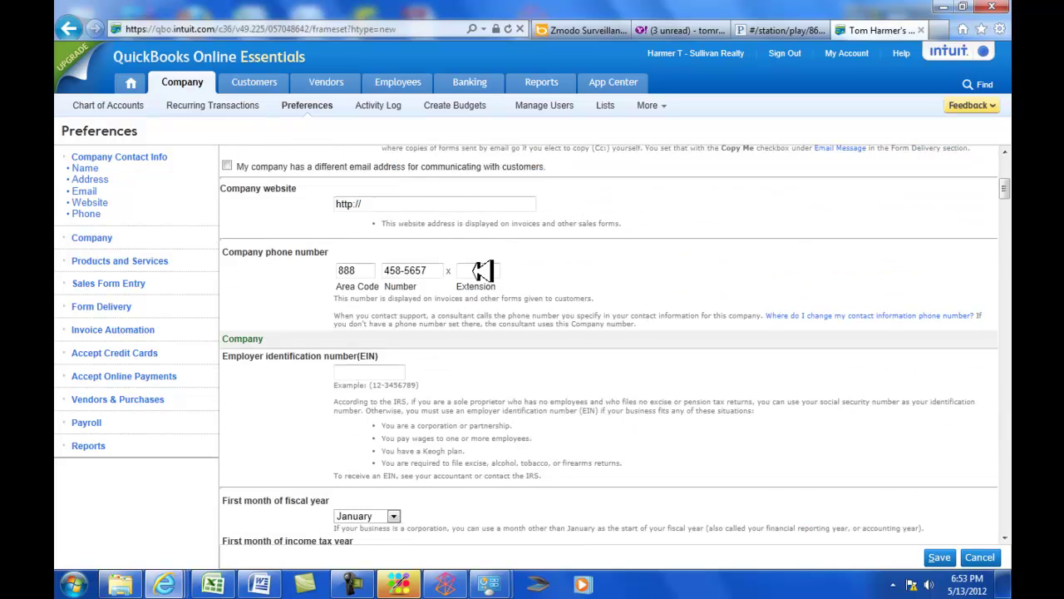
{"action": "scroll", "coordinate": [482, 270], "scroll_direction": "down", "scroll_amount": 1}
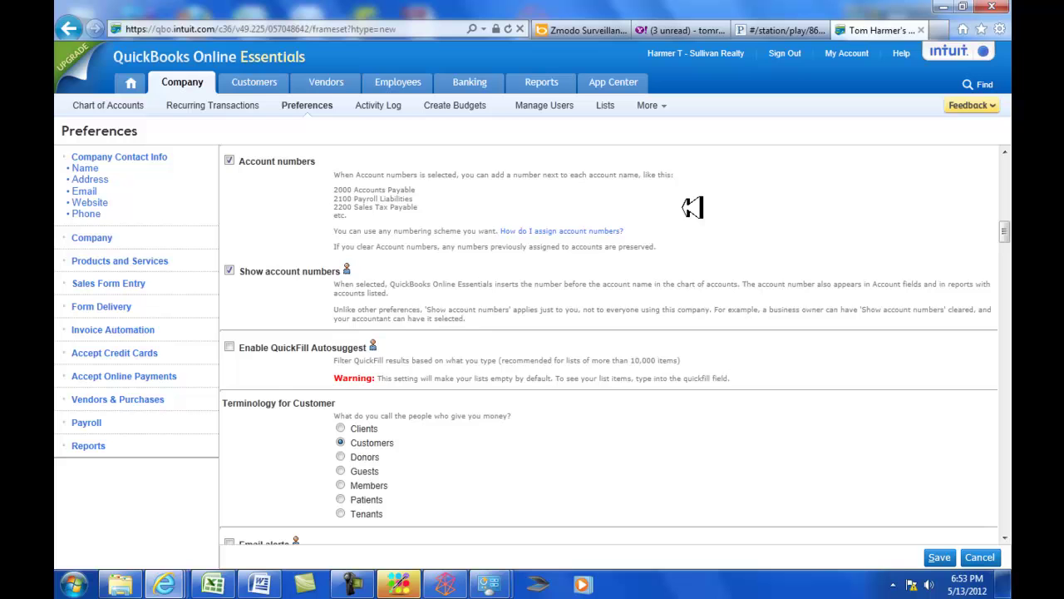
{"action": "scroll", "coordinate": [706, 397], "scroll_direction": "down", "scroll_amount": 15}
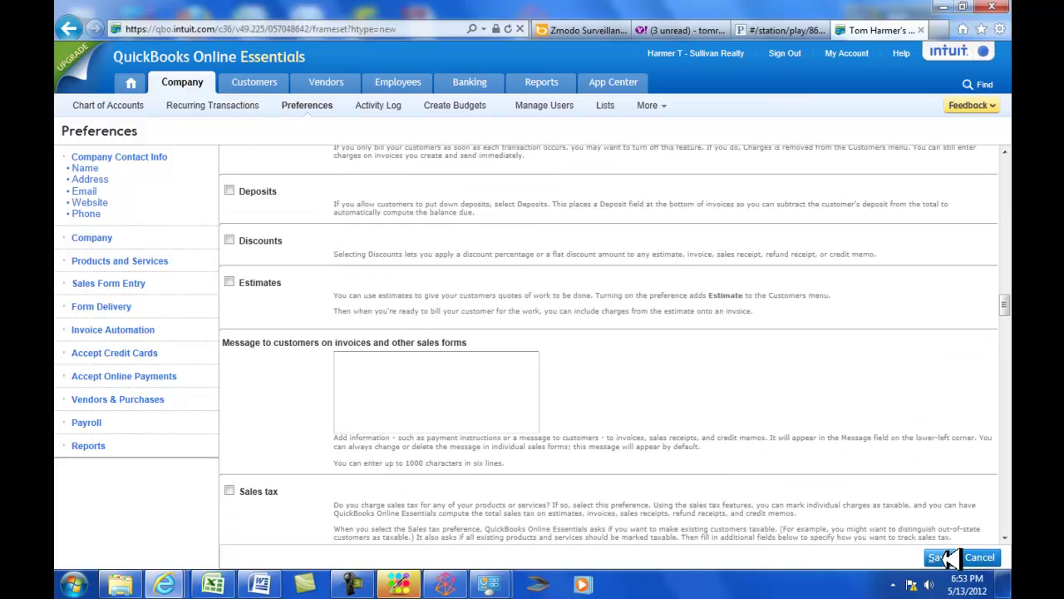
{"action": "left_click", "coordinate": [948, 558]}
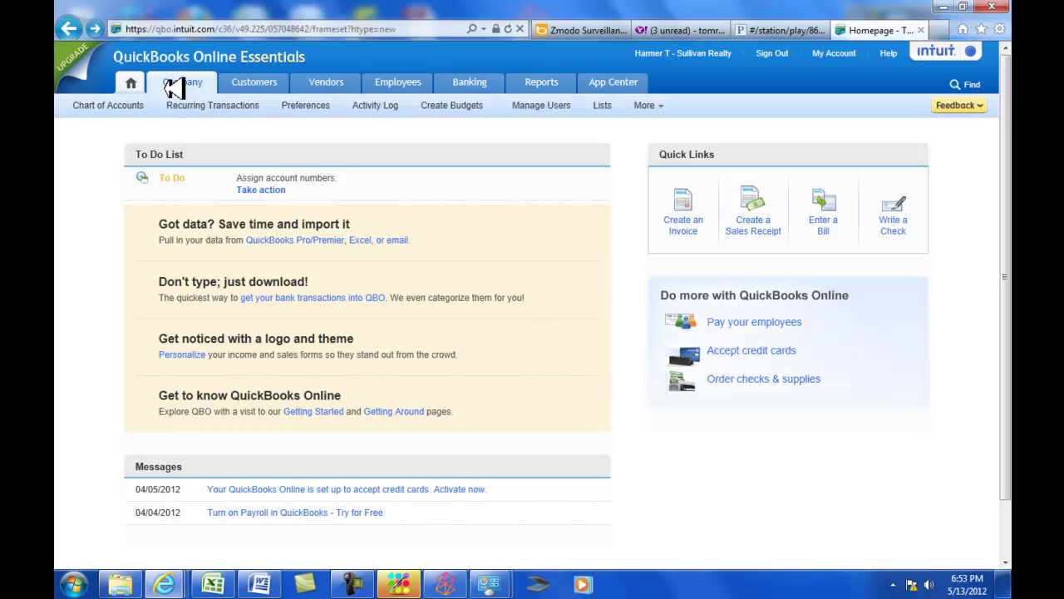
Open the Chart of Accounts from the Company menu.
{"action": "double_click", "coordinate": [123, 104]}
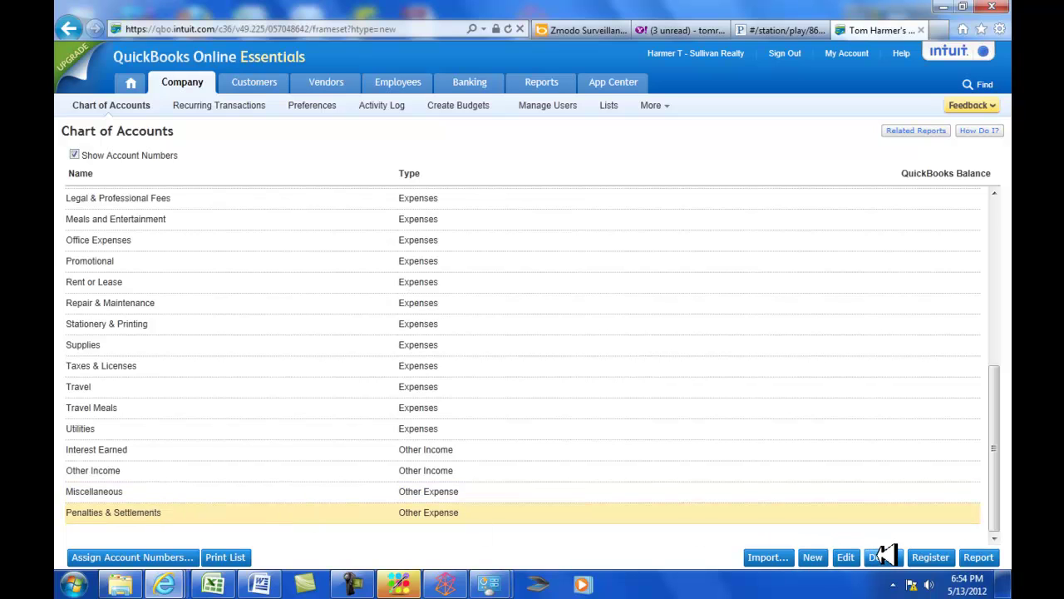
Delete Penalties & Settlements and the other unwanted expense and other-income accounts, confirming each.
{"action": "left_click", "coordinate": [883, 556]}
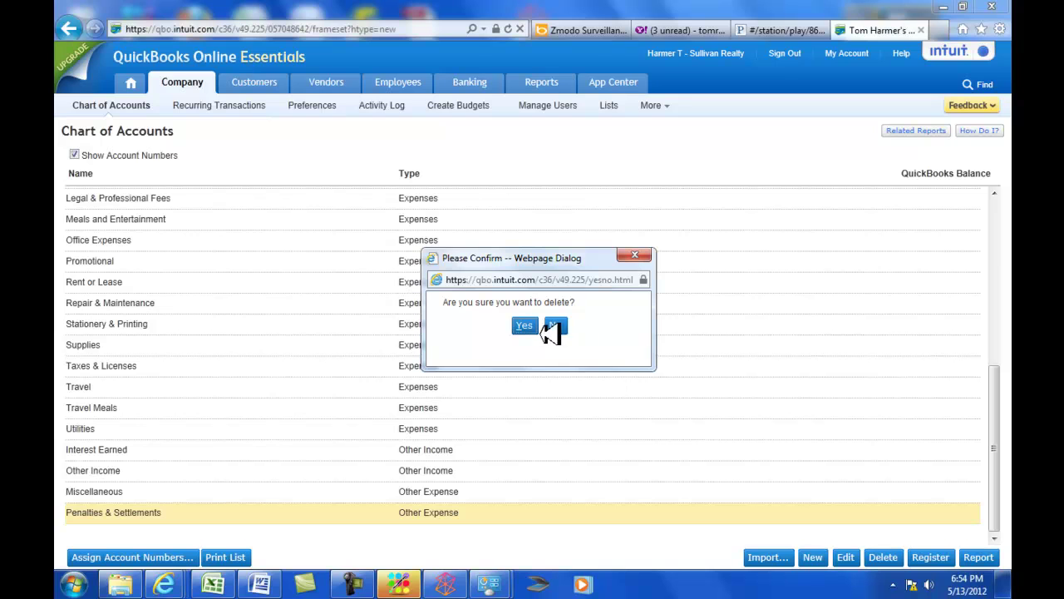
{"action": "left_click", "coordinate": [527, 325]}
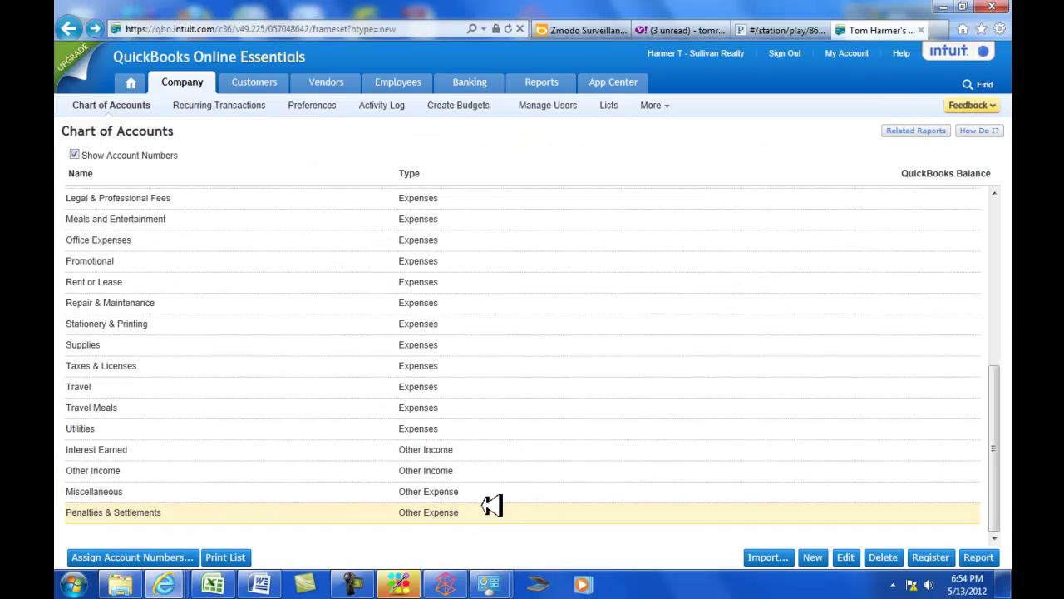
{"action": "left_click", "coordinate": [888, 555]}
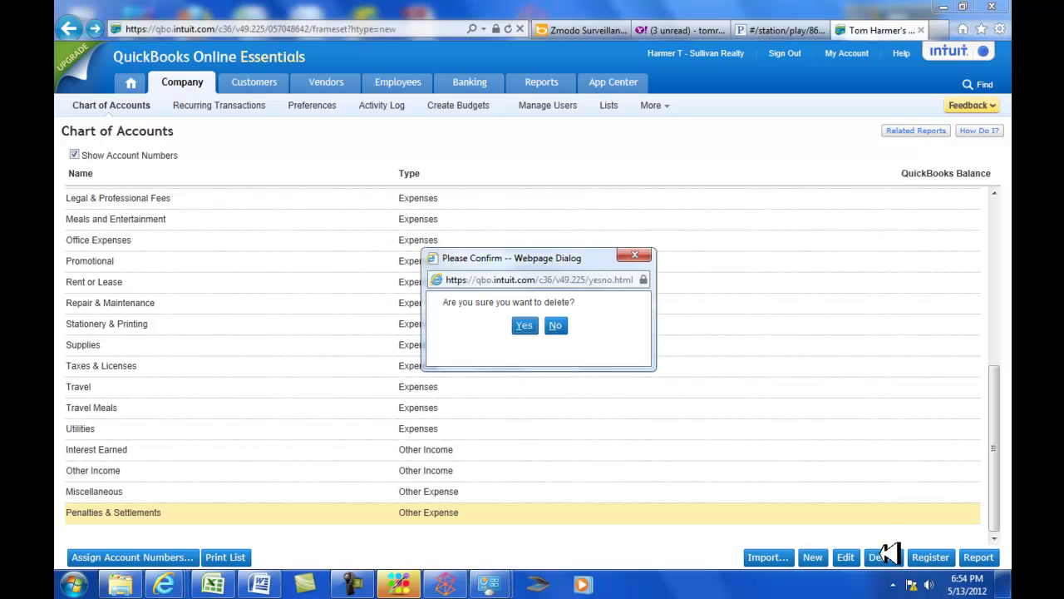
{"action": "key", "text": "Return"}
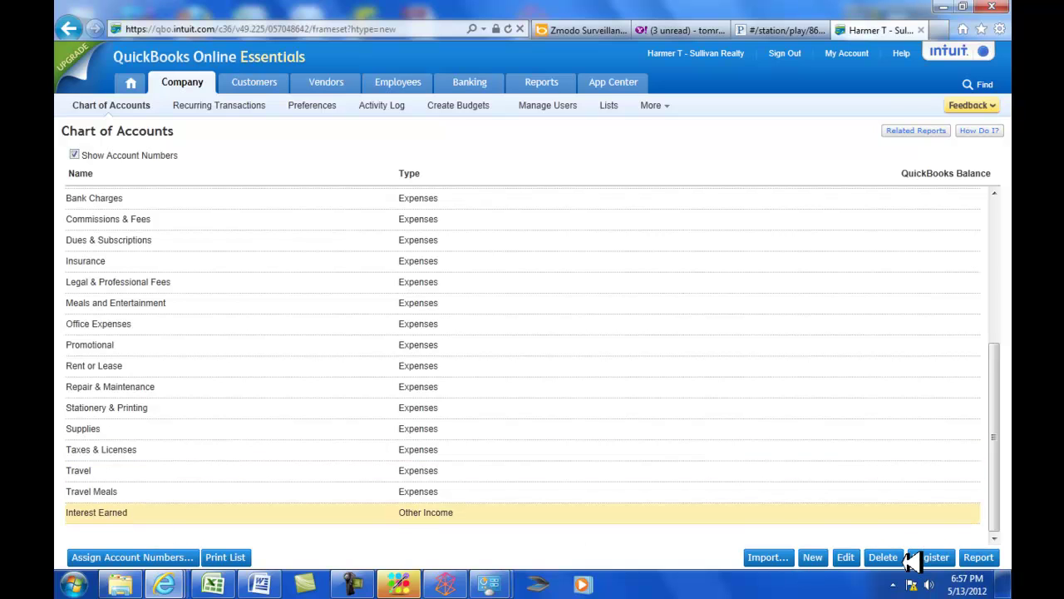
{"action": "left_click", "coordinate": [885, 556]}
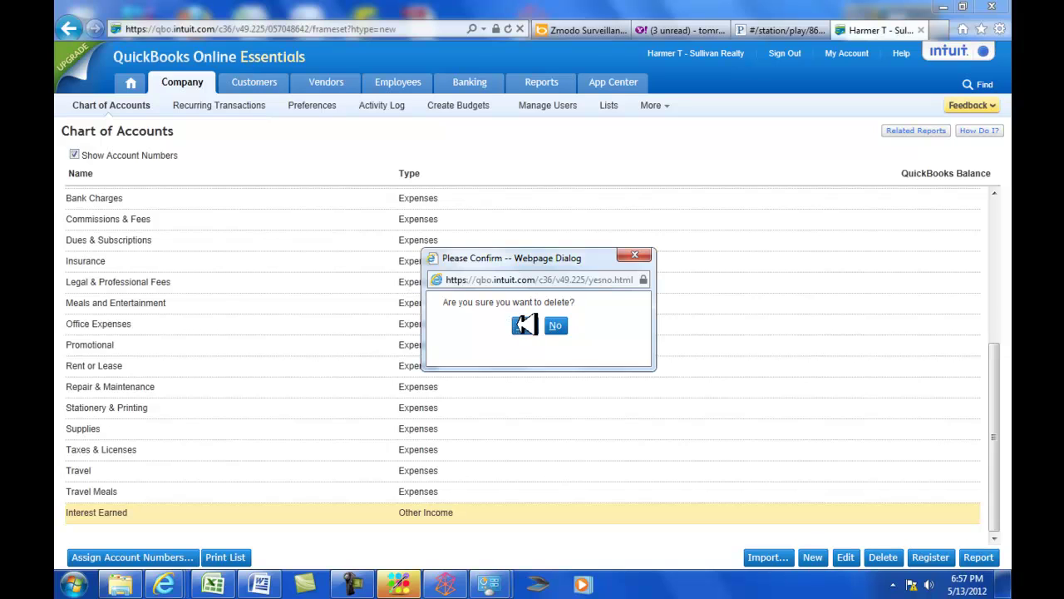
{"action": "left_click", "coordinate": [526, 325]}
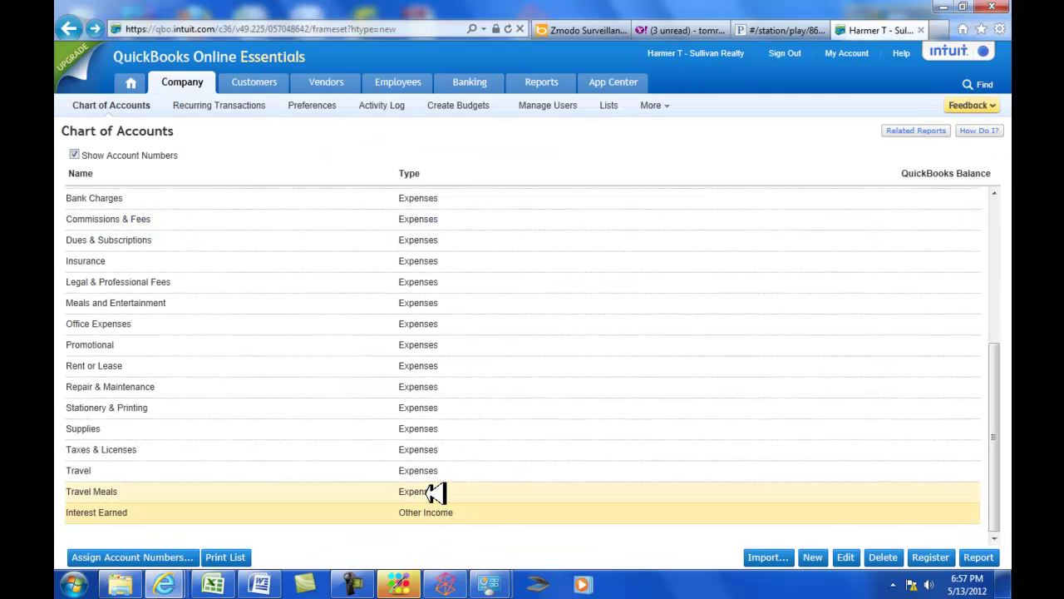
{"action": "left_click", "coordinate": [434, 493]}
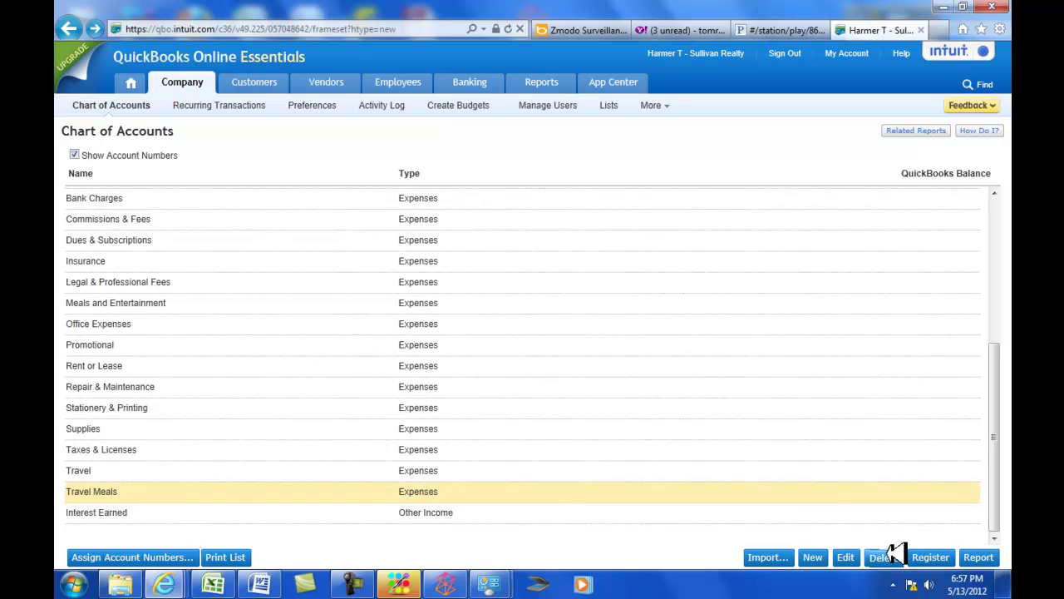
{"action": "left_click", "coordinate": [881, 556]}
{"action": "left_click", "coordinate": [525, 326]}
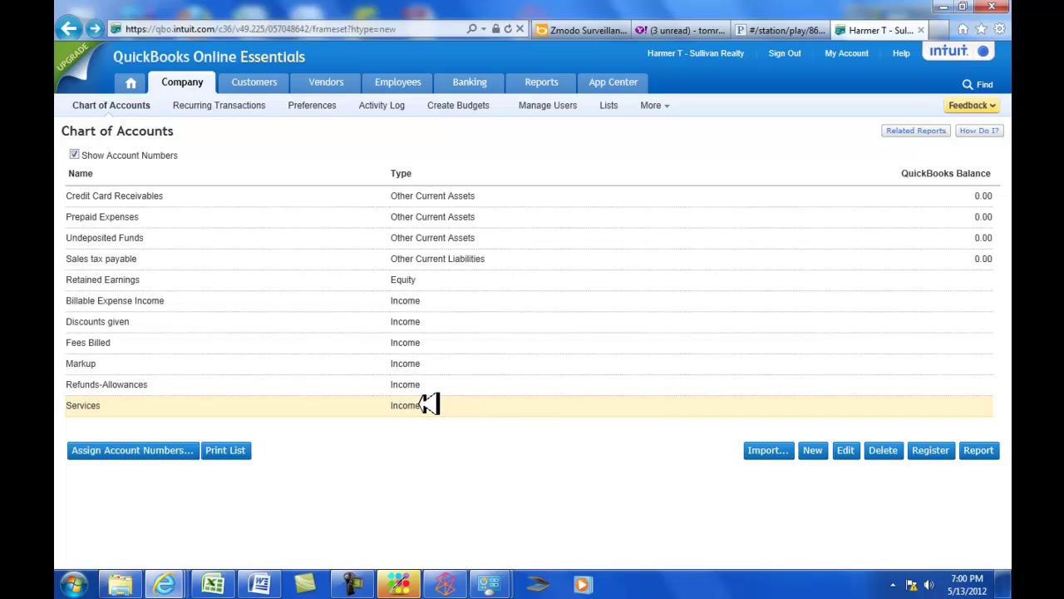
Try deleting the Services account and dismiss the cannot-be-deleted warning.
{"action": "left_click", "coordinate": [889, 454]}
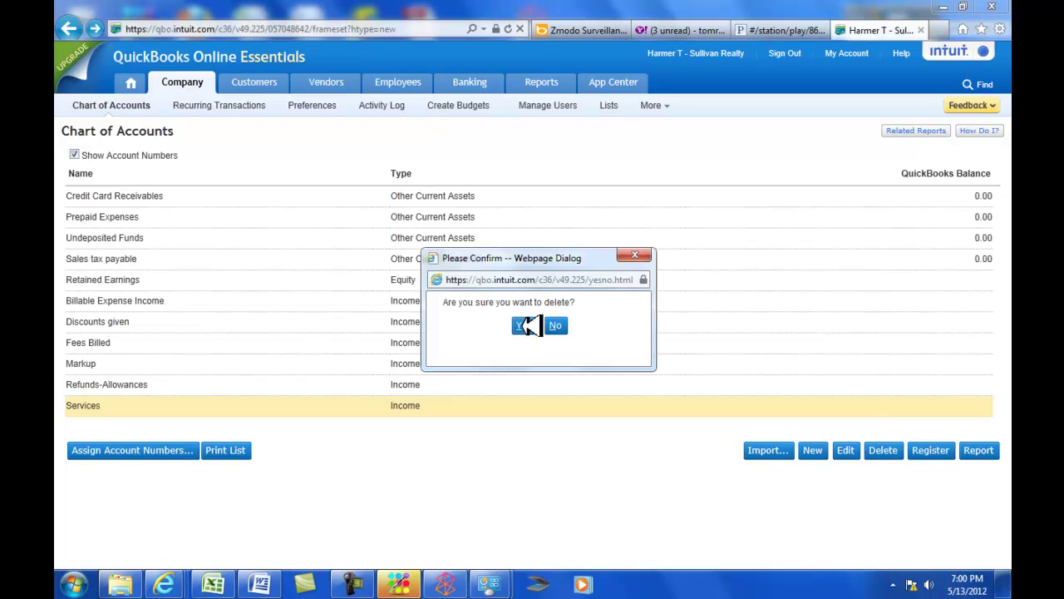
{"action": "left_click", "coordinate": [523, 325]}
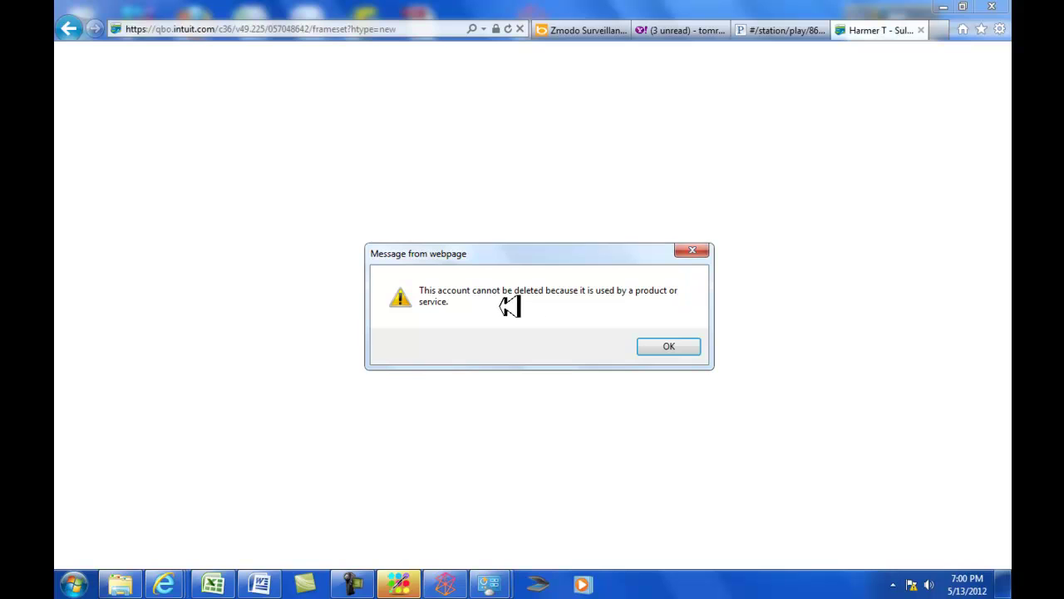
{"action": "left_click", "coordinate": [680, 341]}
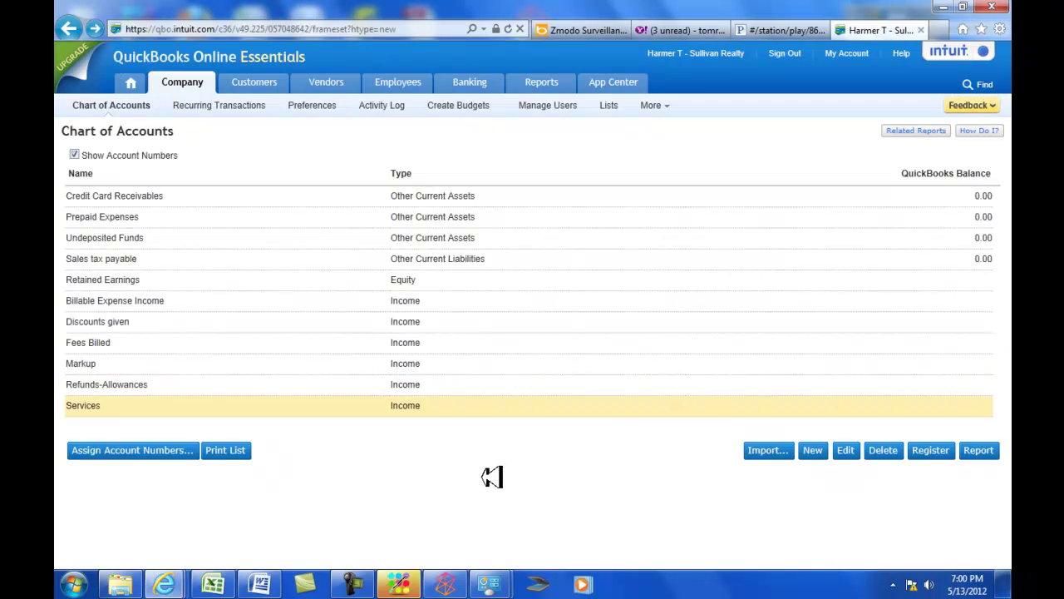
Attempt to delete the Markup account, which is refused as the billable-expense markup account.
{"action": "left_click", "coordinate": [439, 384]}
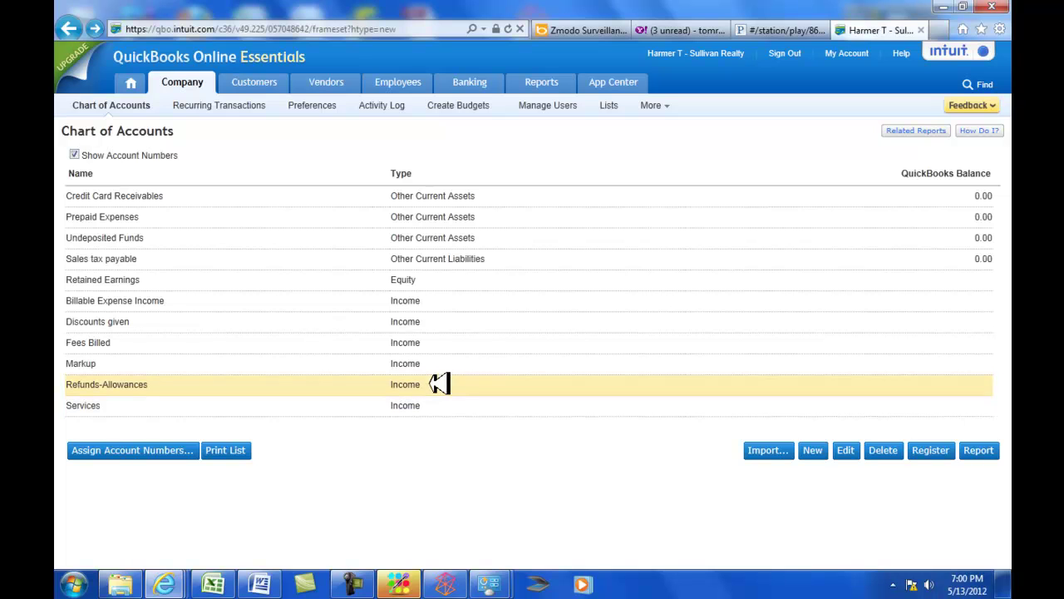
{"action": "left_click", "coordinate": [893, 450]}
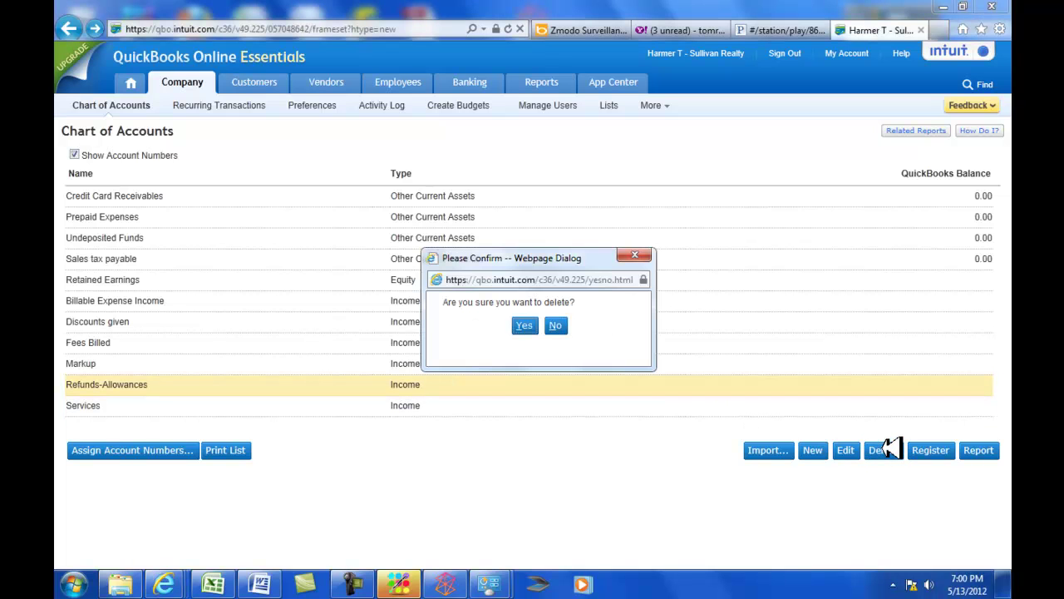
{"action": "key", "text": "Return"}
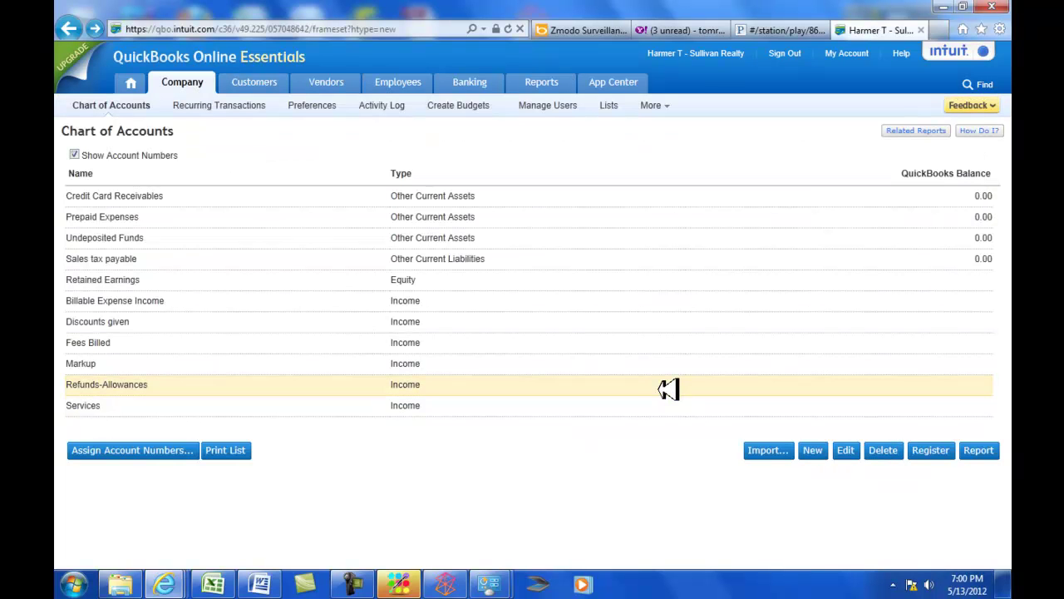
{"action": "key", "text": "Up"}
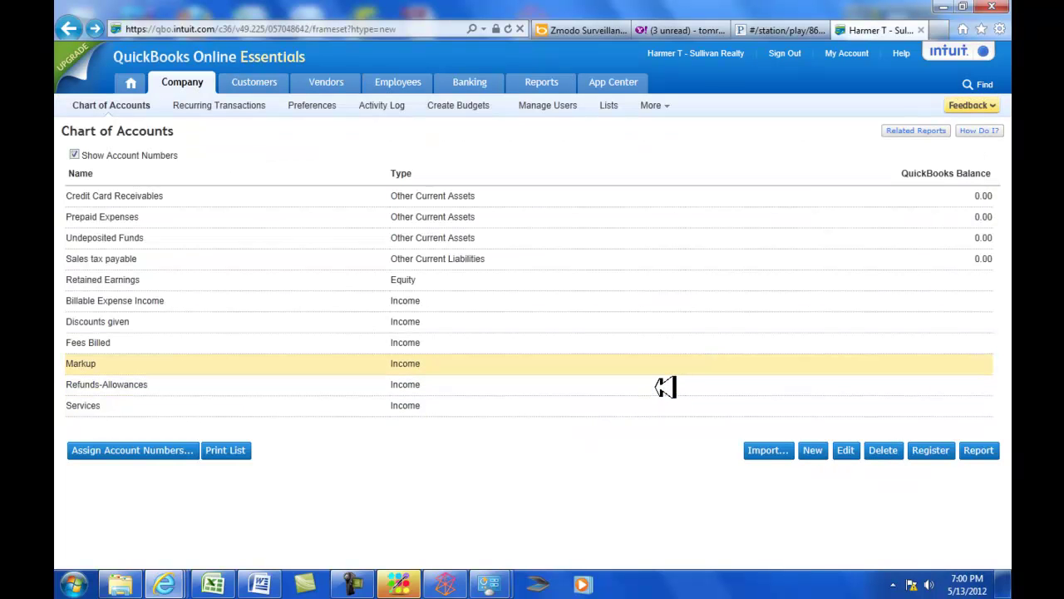
{"action": "left_click", "coordinate": [890, 447]}
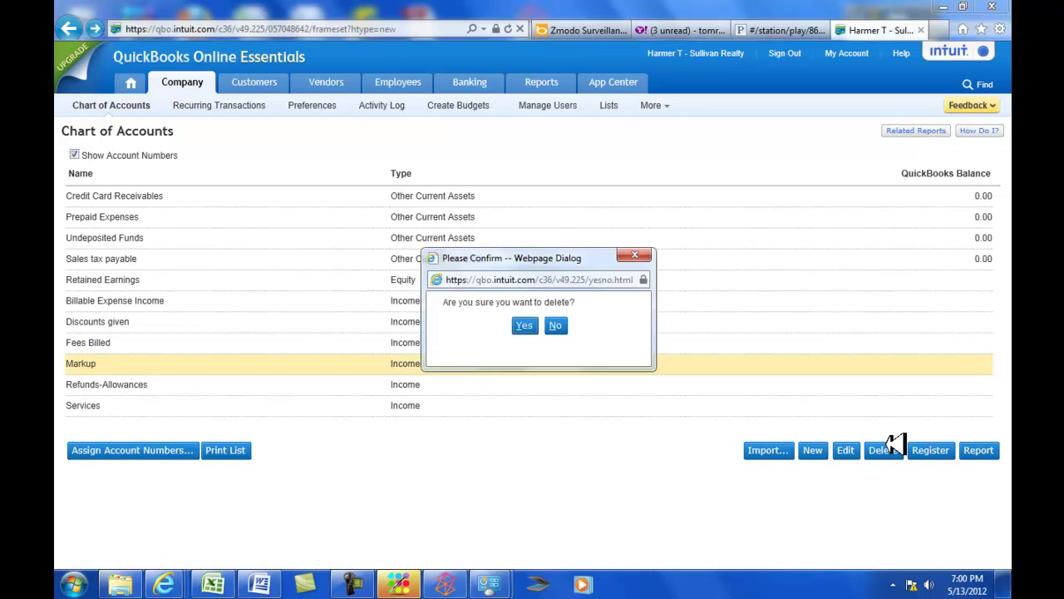
{"action": "key", "text": "Return"}
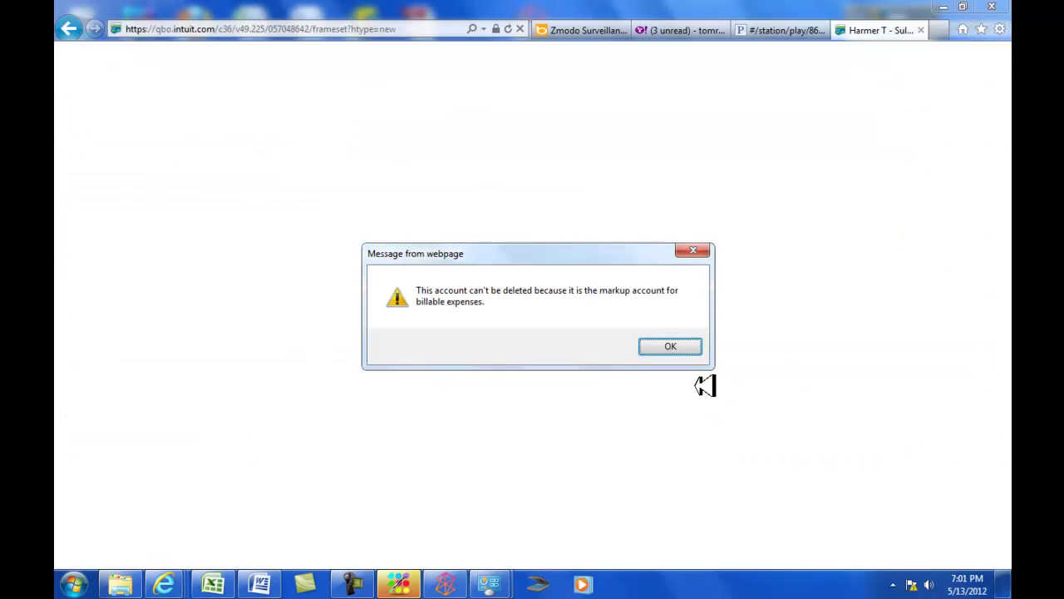
Delete Fees Billed and Discounts given; Billable Expense Income and Retained Earnings are refused.
{"action": "left_click", "coordinate": [683, 348]}
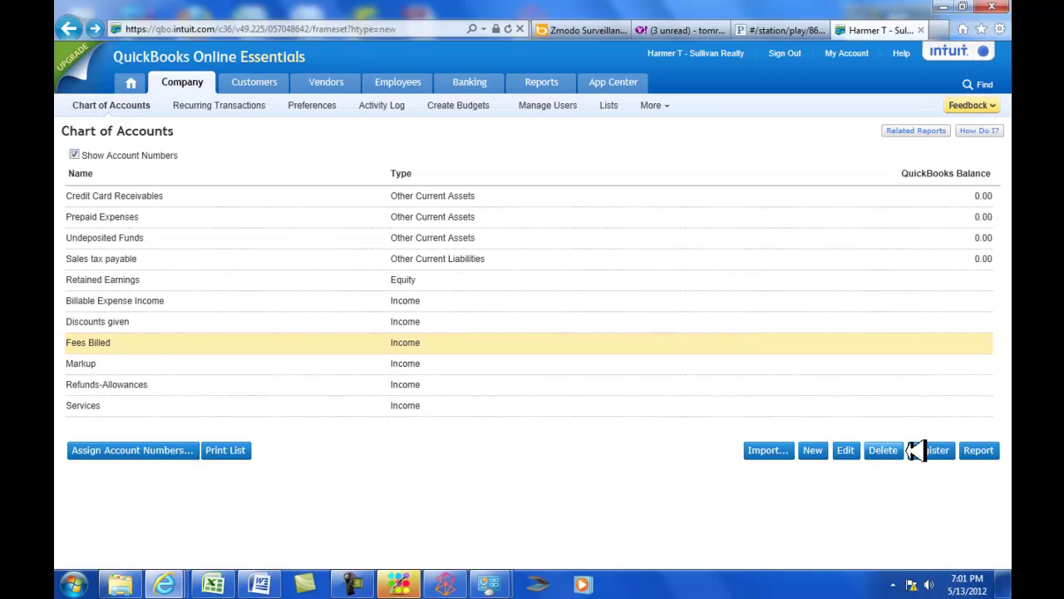
{"action": "left_click", "coordinate": [898, 447]}
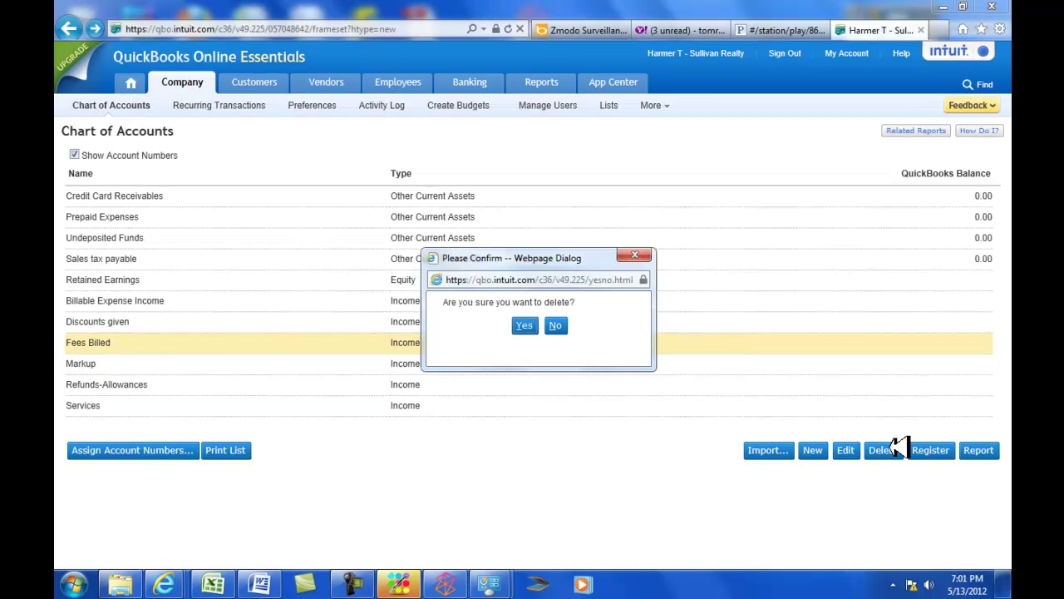
{"action": "key", "text": "Return"}
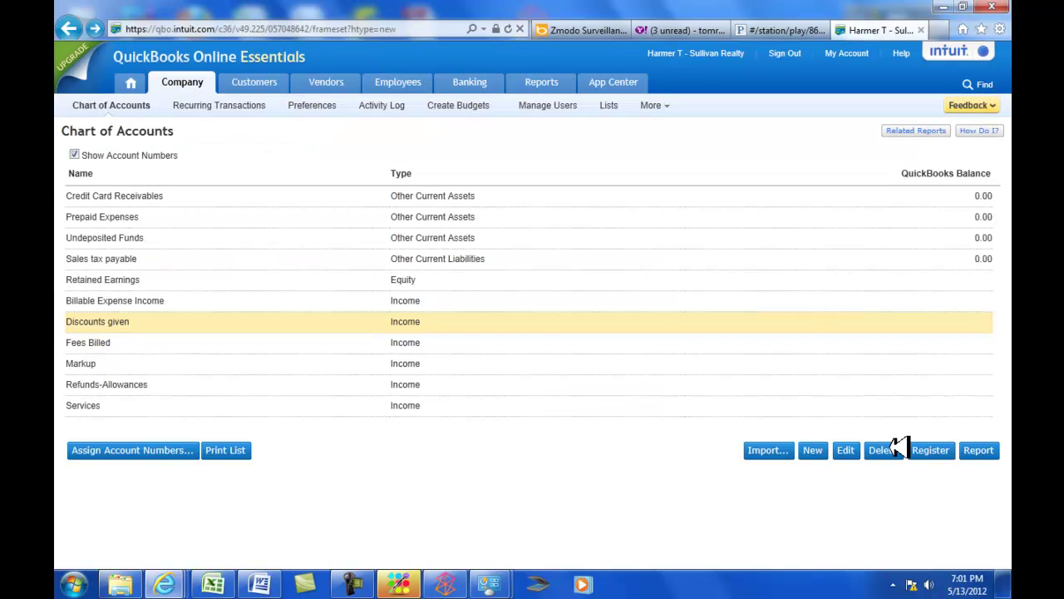
{"action": "left_click", "coordinate": [898, 448]}
{"action": "key", "text": "Return"}
{"action": "left_click", "coordinate": [899, 447]}
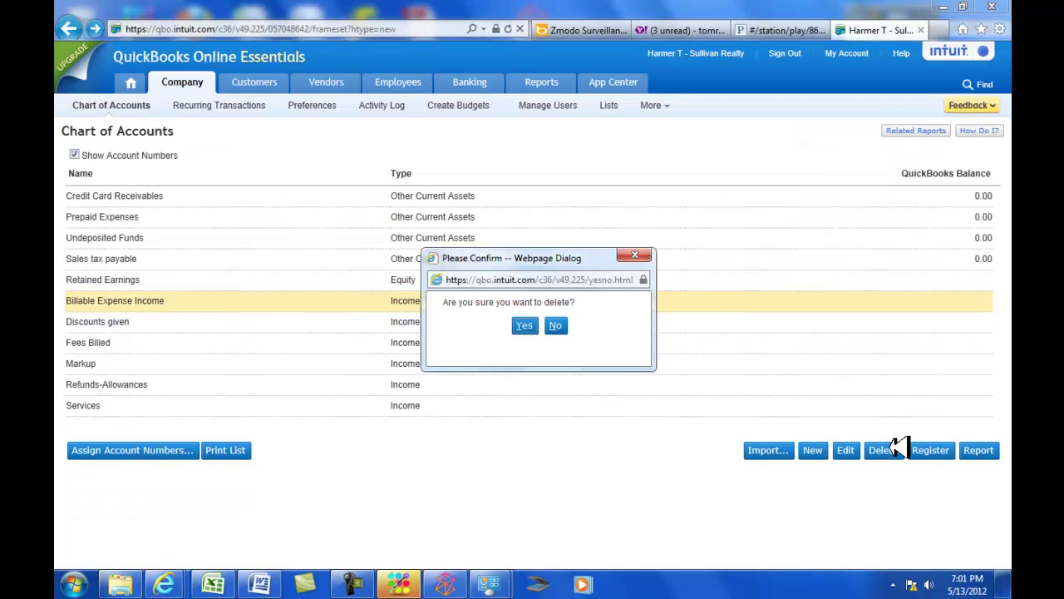
{"action": "key", "text": "Return"}
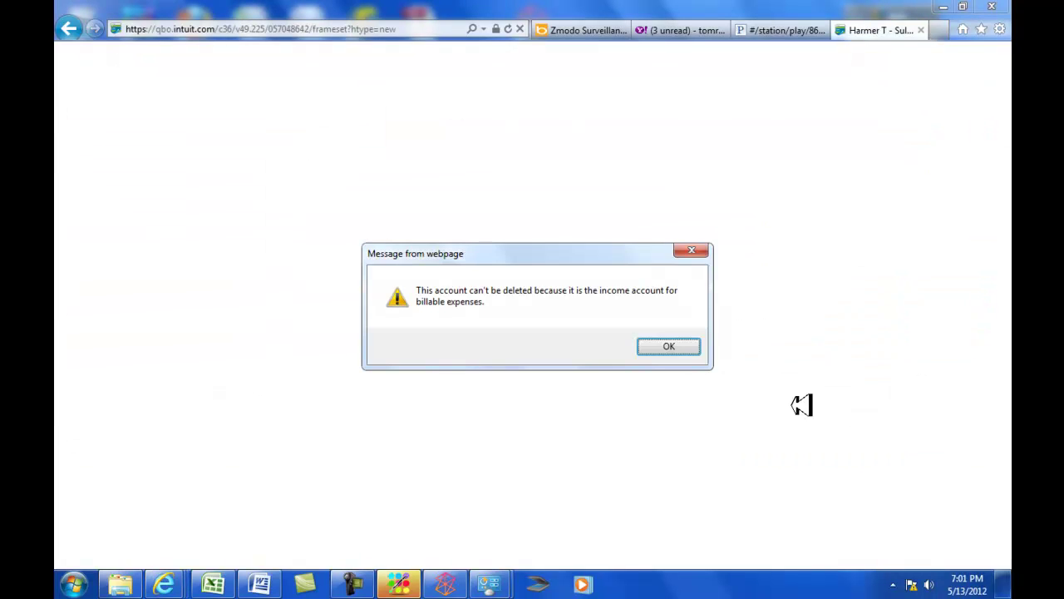
{"action": "left_click", "coordinate": [674, 347]}
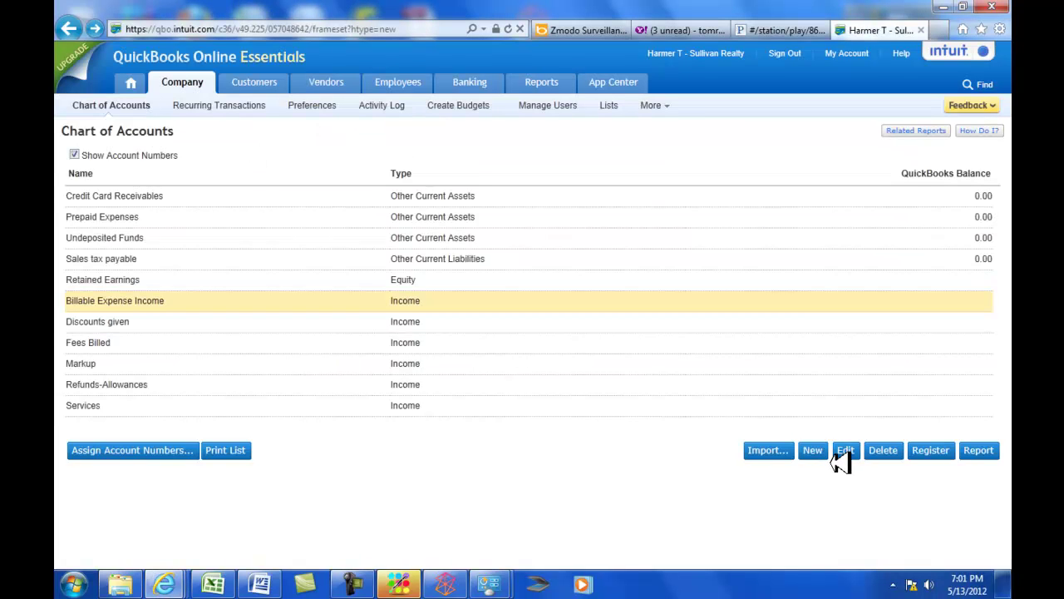
{"action": "left_click", "coordinate": [899, 449]}
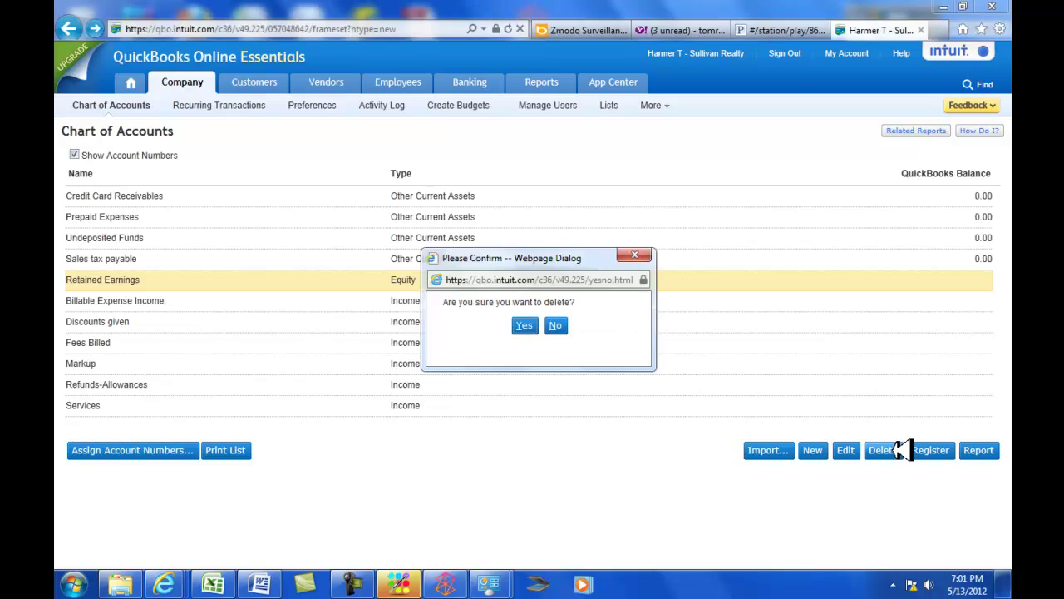
{"action": "key", "text": "Return"}
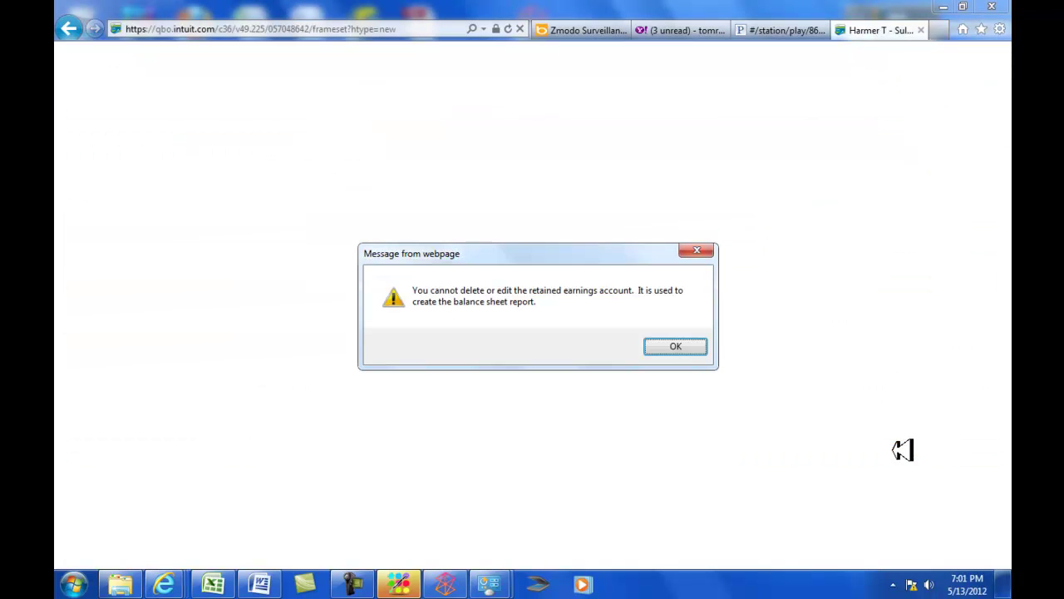
{"action": "left_click", "coordinate": [697, 346]}
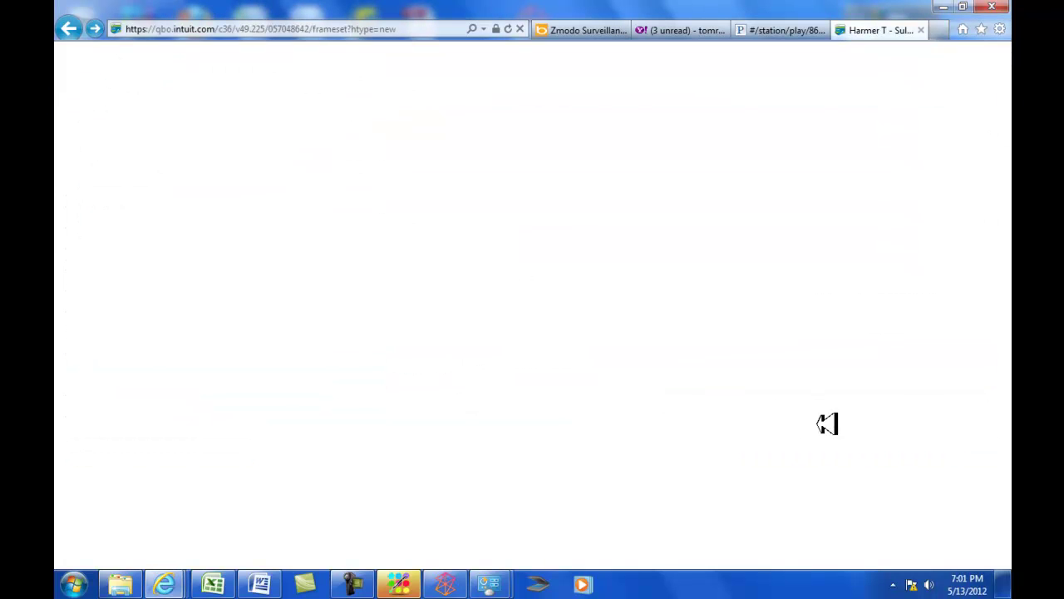
Delete Sales tax payable, Prepaid Expenses and Credit Card Receivables; Undeposited Funds is refused.
{"action": "key", "text": "Up"}
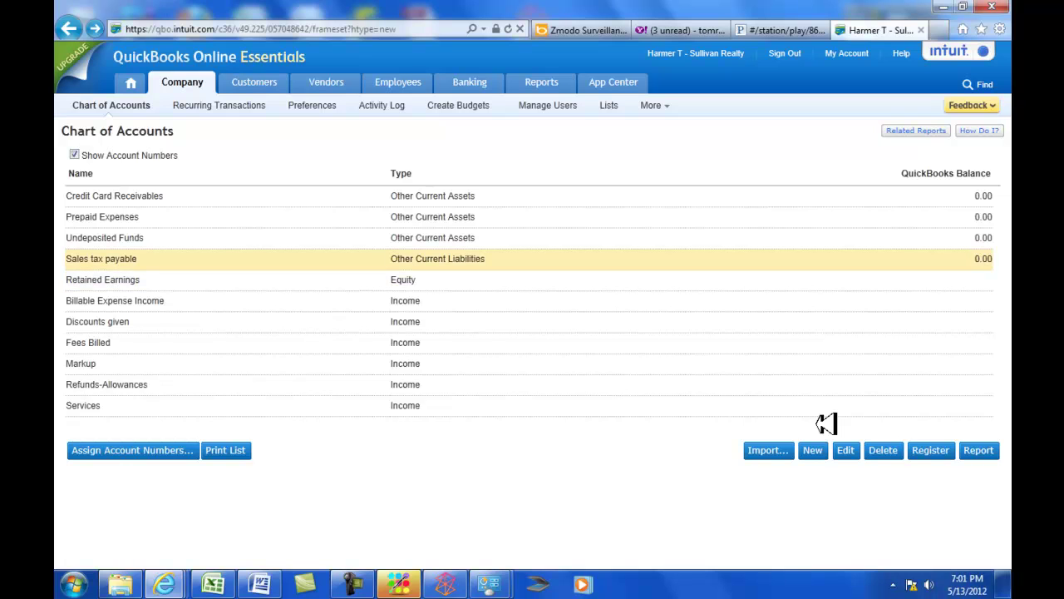
{"action": "left_click", "coordinate": [894, 451]}
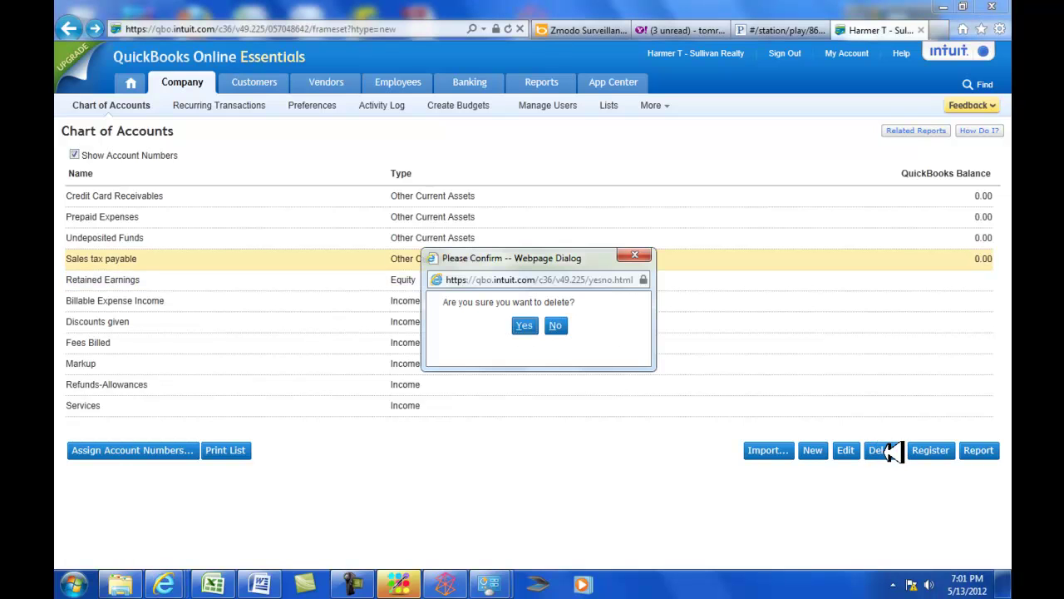
{"action": "key", "text": "Return"}
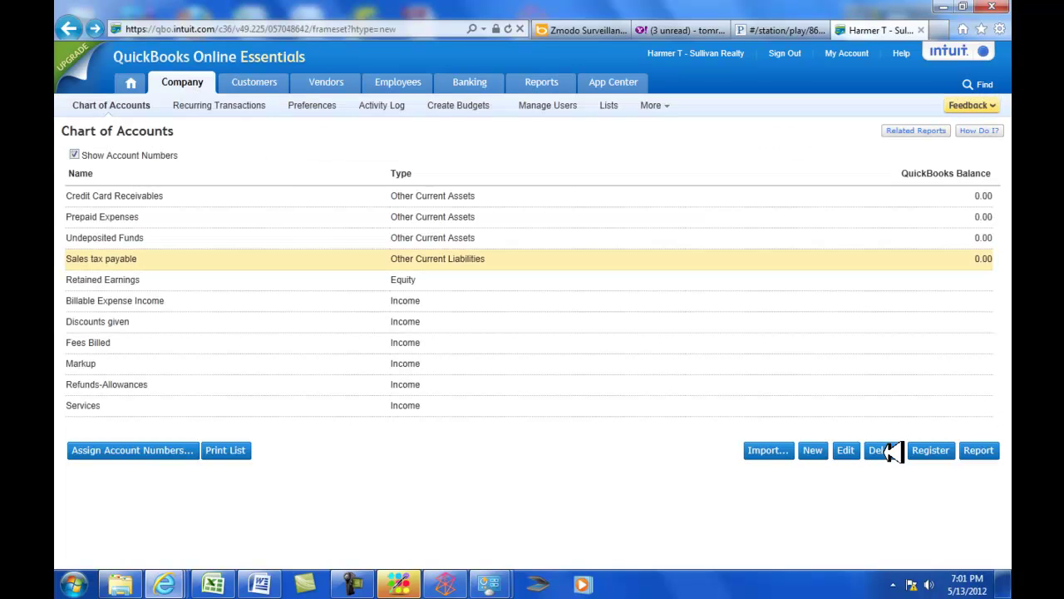
{"action": "key", "text": "Up"}
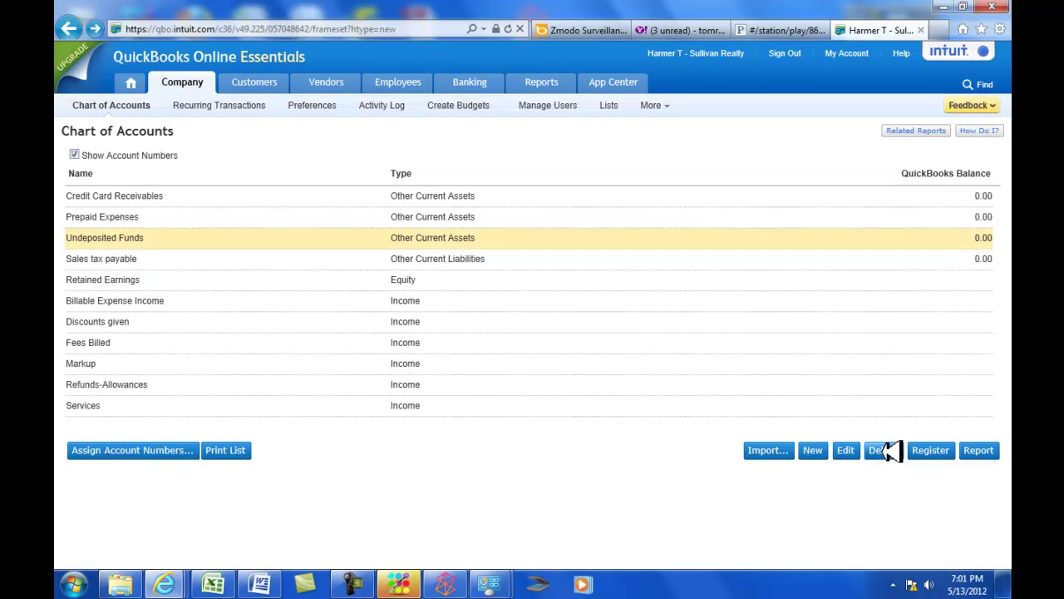
{"action": "left_click", "coordinate": [885, 450]}
{"action": "key", "text": "Return"}
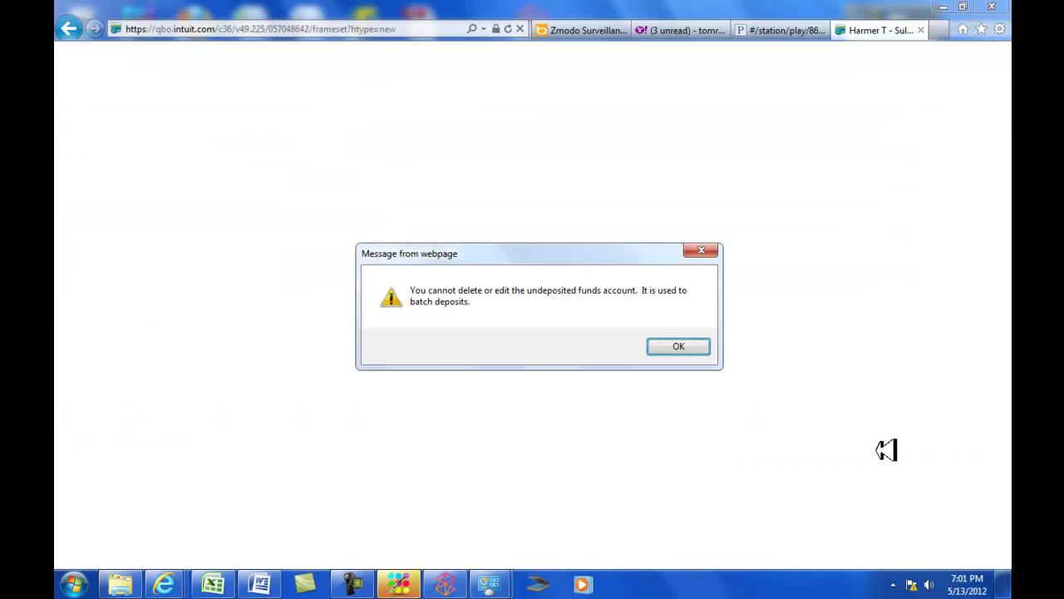
{"action": "key", "text": "Return"}
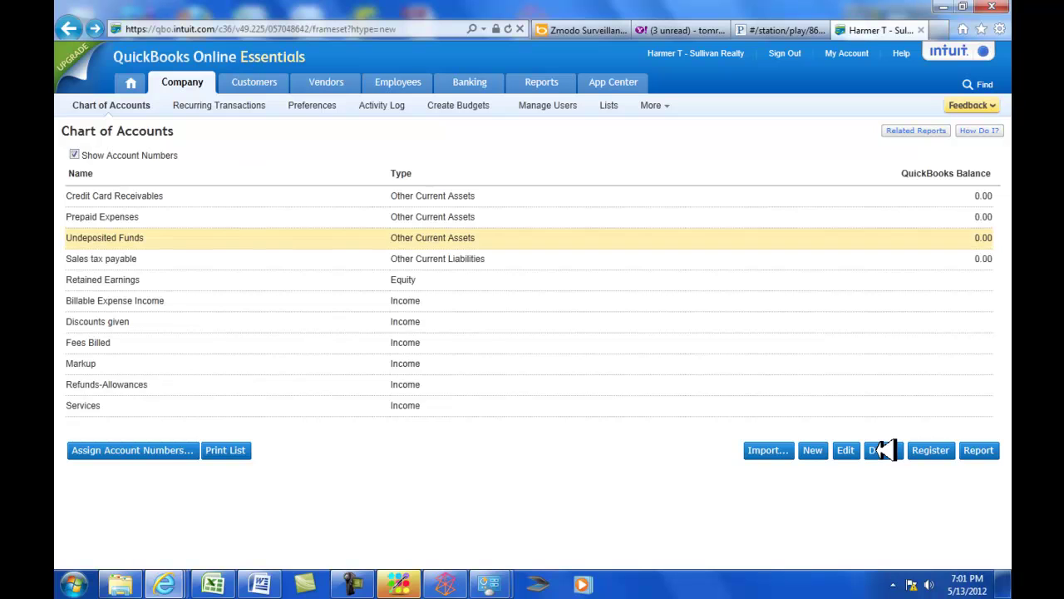
{"action": "key", "text": "Up"}
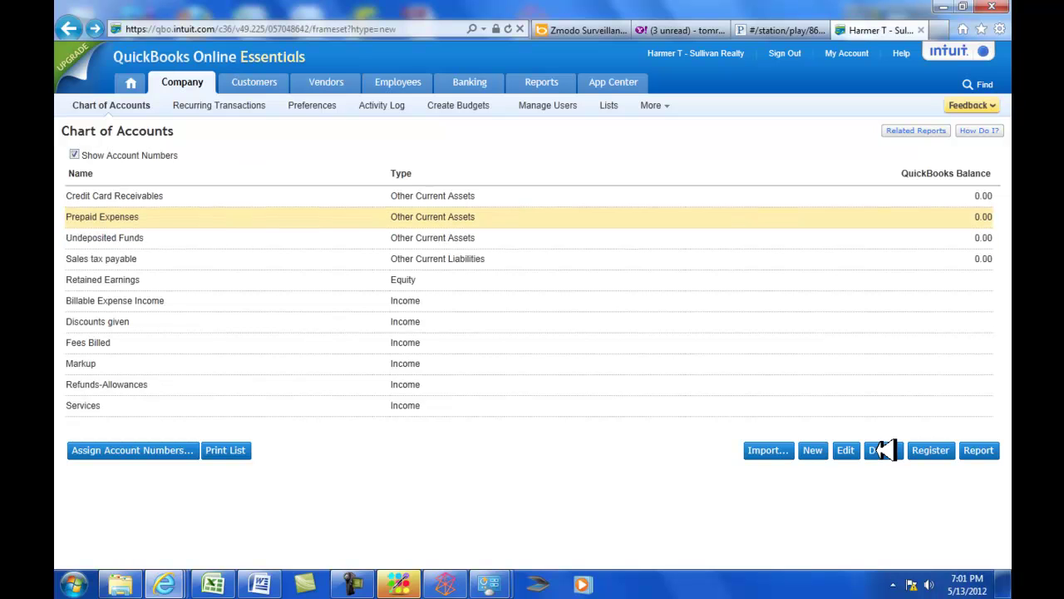
{"action": "left_click", "coordinate": [884, 449]}
{"action": "key", "text": "Return"}
{"action": "key", "text": "Up"}
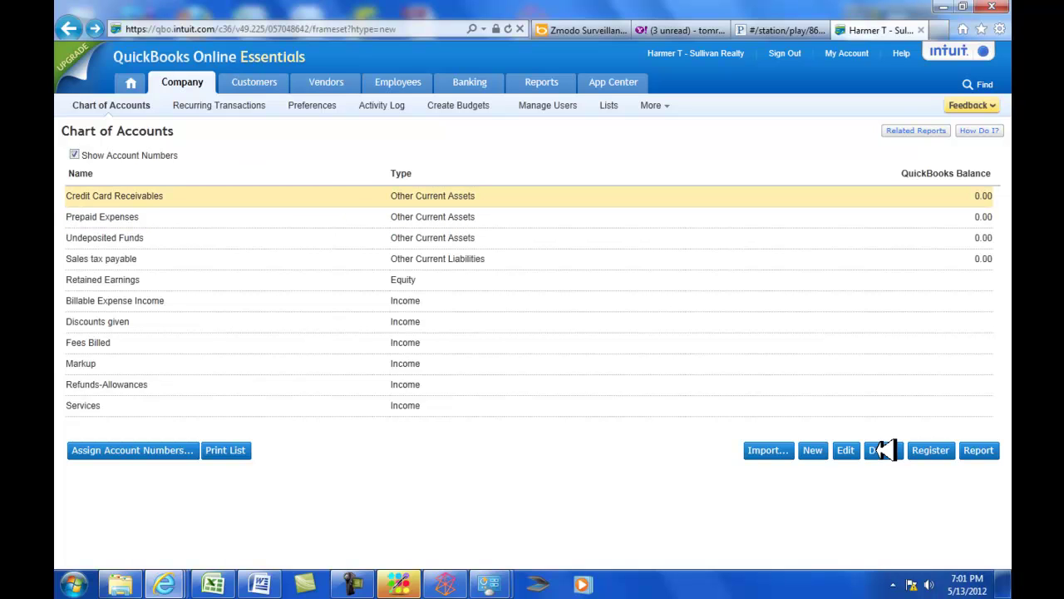
{"action": "left_click", "coordinate": [884, 450]}
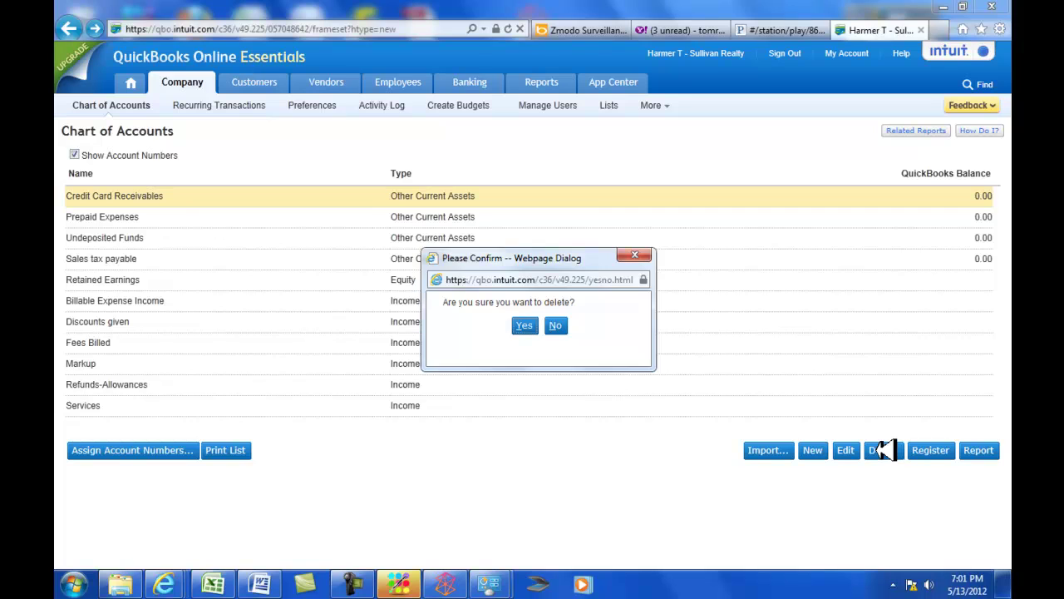
{"action": "key", "text": "Return"}
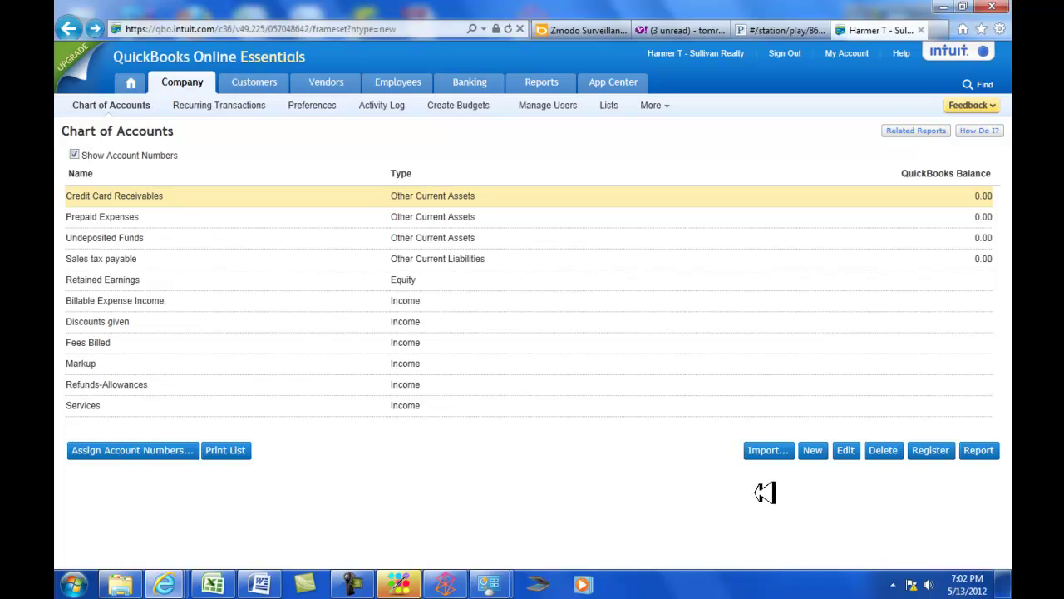
Sign out and back in, then reopen the Chart of Accounts showing the five remaining accounts.
{"action": "left_click", "coordinate": [786, 53]}
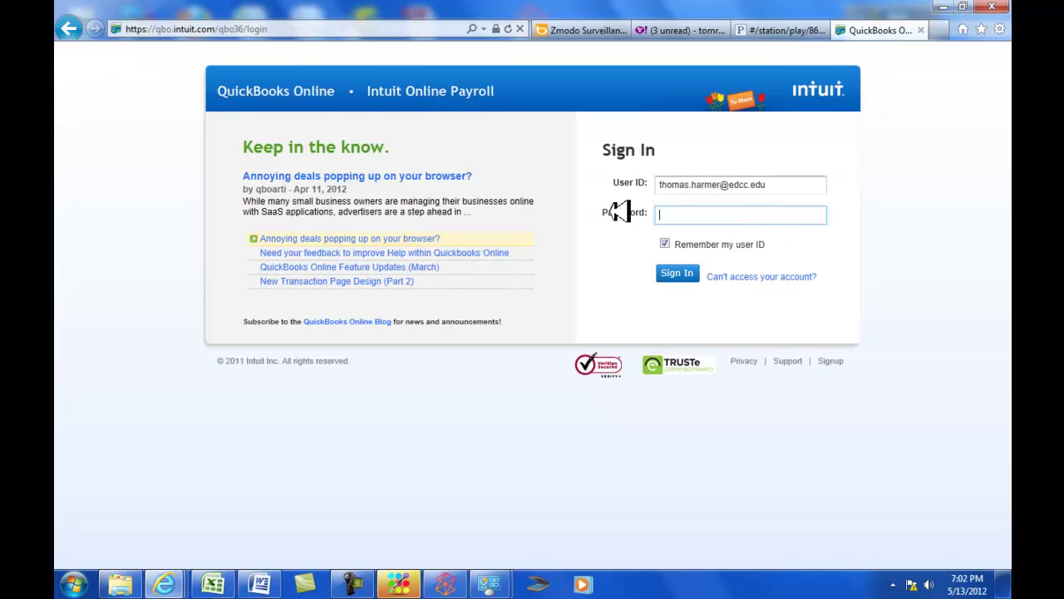
{"action": "key", "text": "Return"}
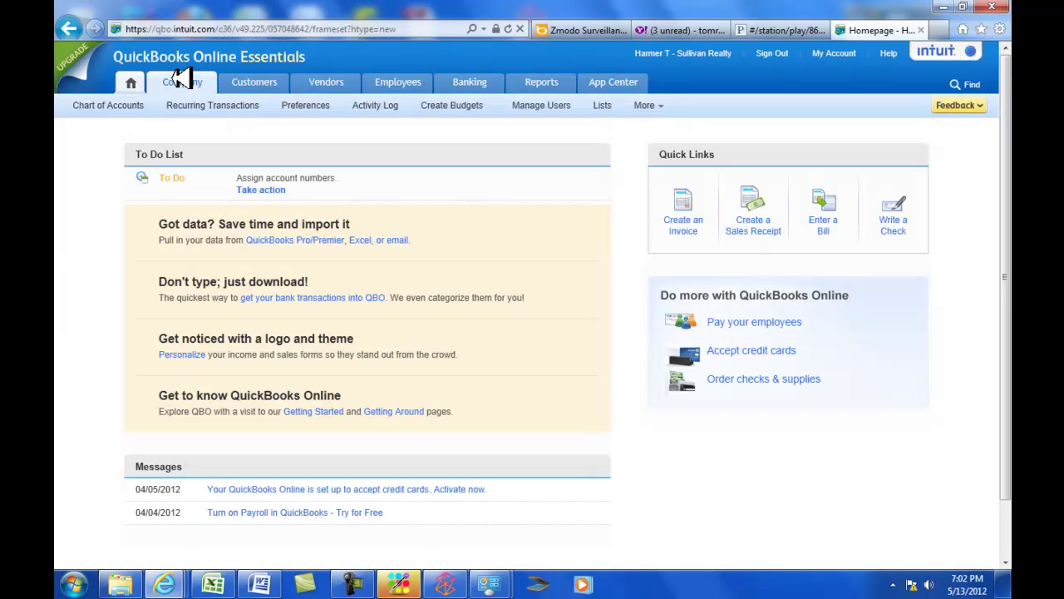
{"action": "left_click", "coordinate": [182, 78]}
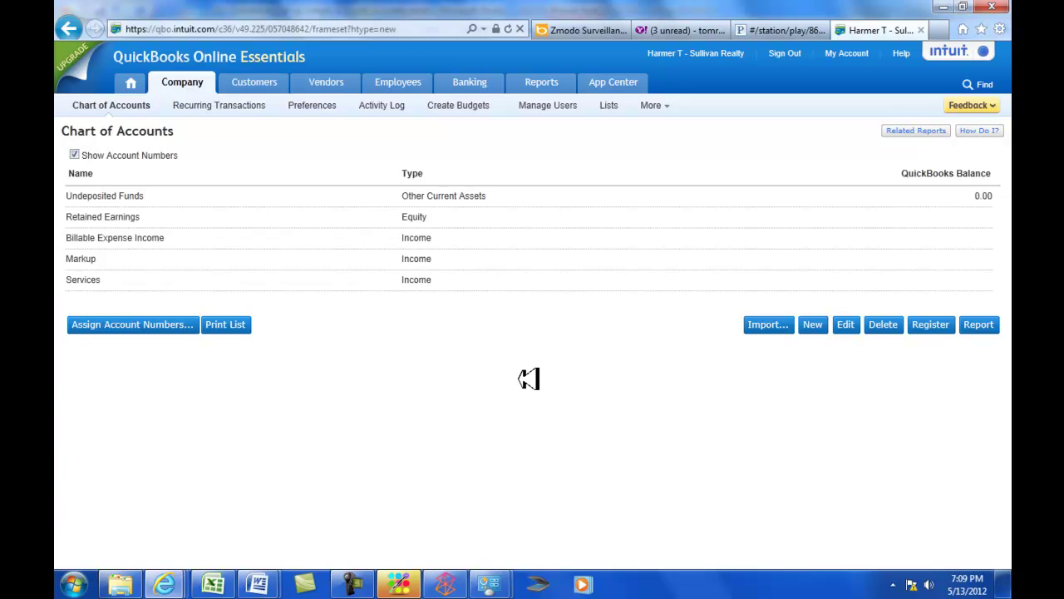
In the Word guide, view the target account table from 111 Cash to 517 Office Supplies Expense.
{"action": "key", "text": "alt+Tab"}
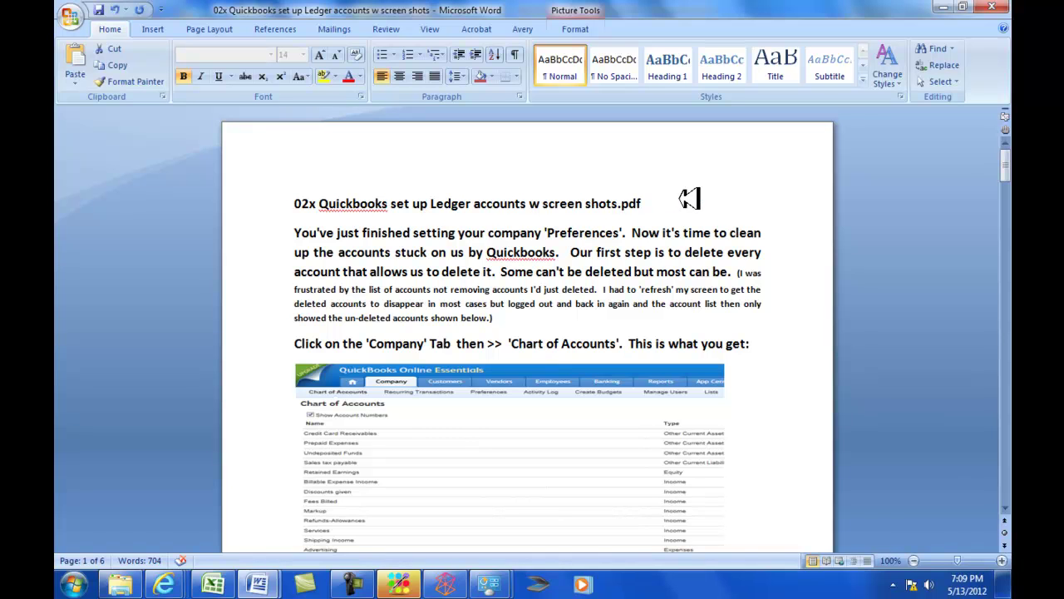
{"action": "scroll", "coordinate": [689, 352], "scroll_direction": "down", "scroll_amount": 3}
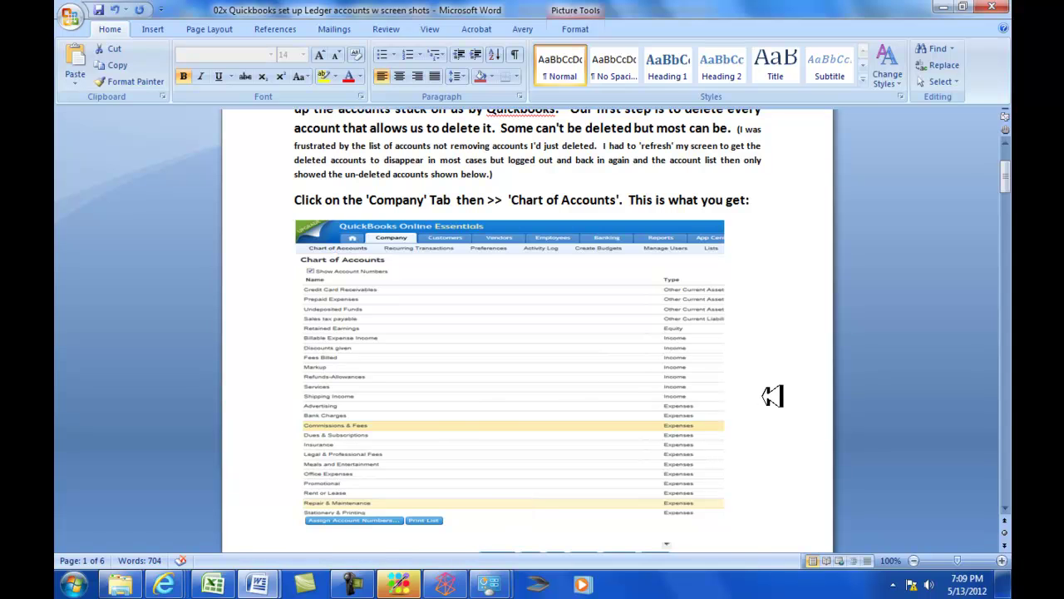
{"action": "scroll", "coordinate": [772, 395], "scroll_direction": "down", "scroll_amount": 7}
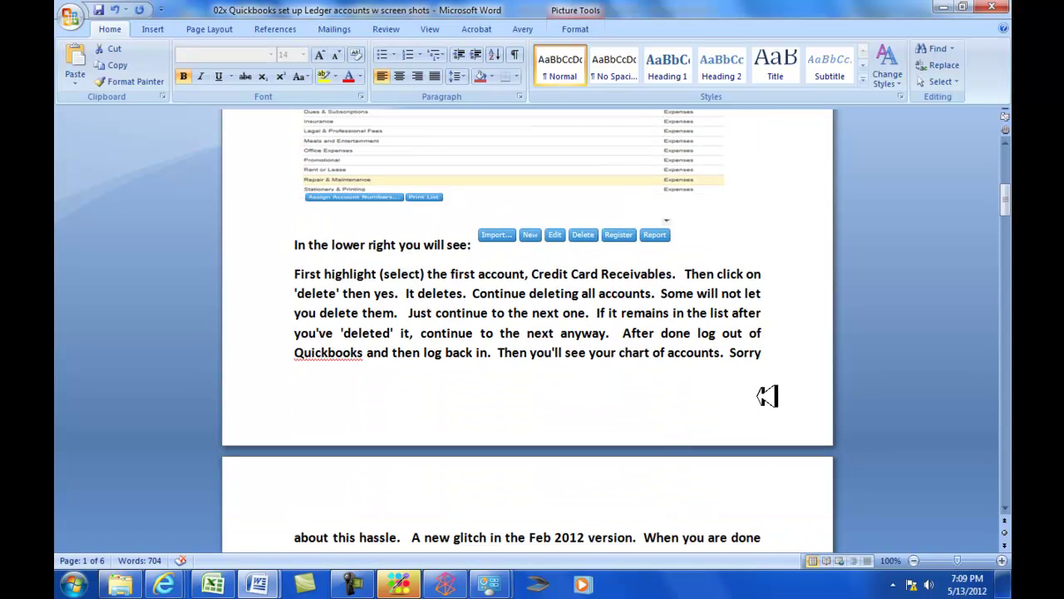
{"action": "scroll", "coordinate": [761, 394], "scroll_direction": "down", "scroll_amount": 9}
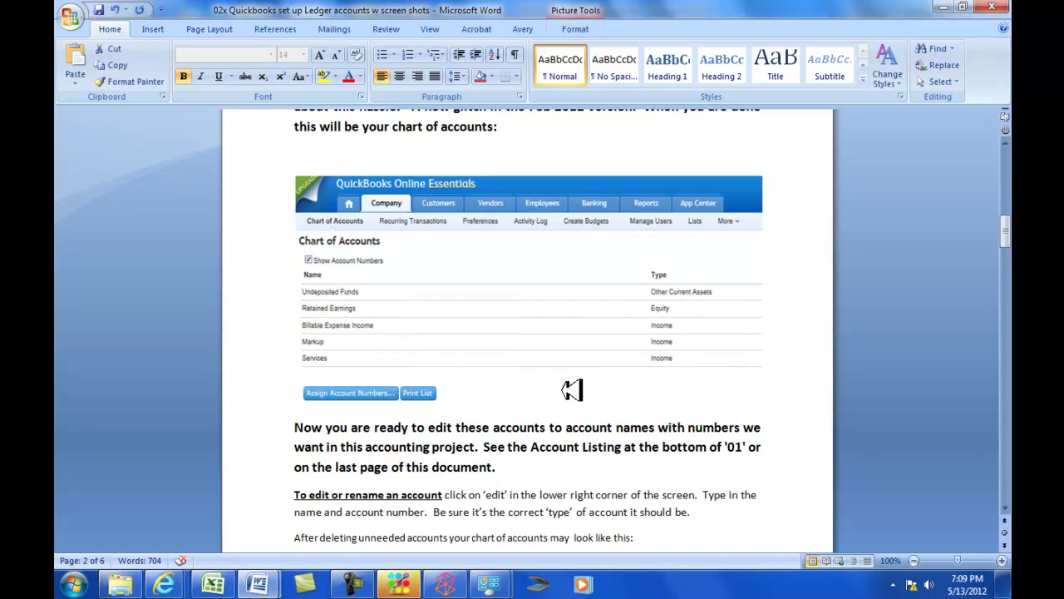
{"action": "scroll", "coordinate": [577, 389], "scroll_direction": "down", "scroll_amount": 3}
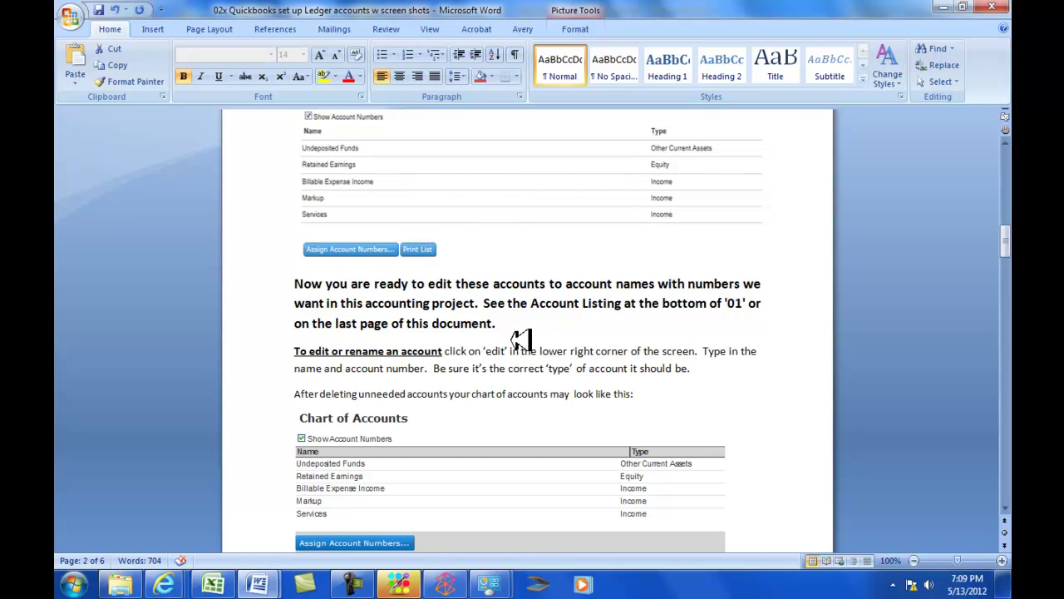
{"action": "scroll", "coordinate": [521, 340], "scroll_direction": "down", "scroll_amount": 20}
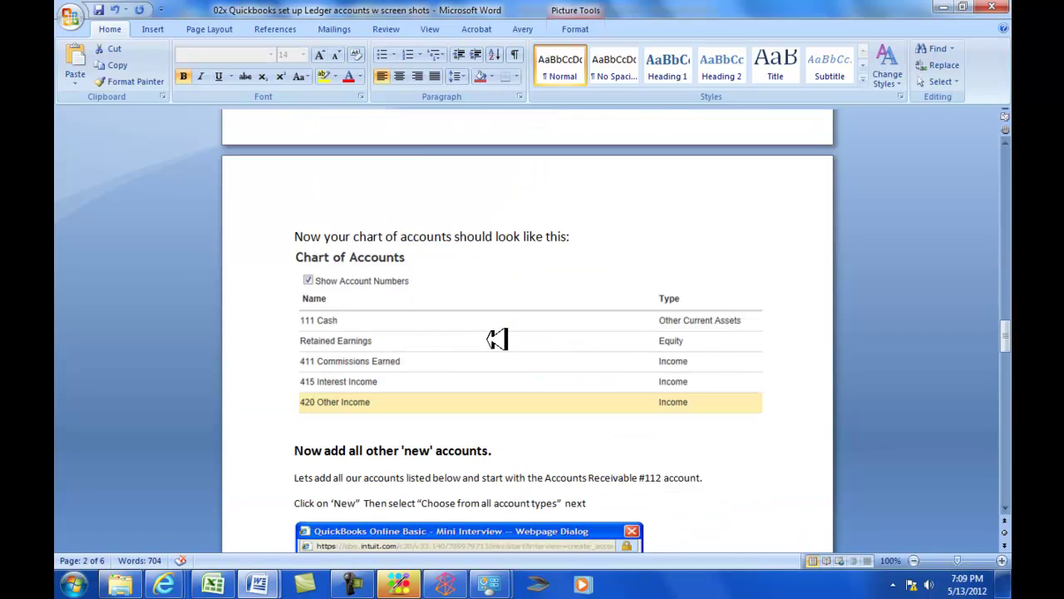
{"action": "scroll", "coordinate": [497, 339], "scroll_direction": "down", "scroll_amount": 20}
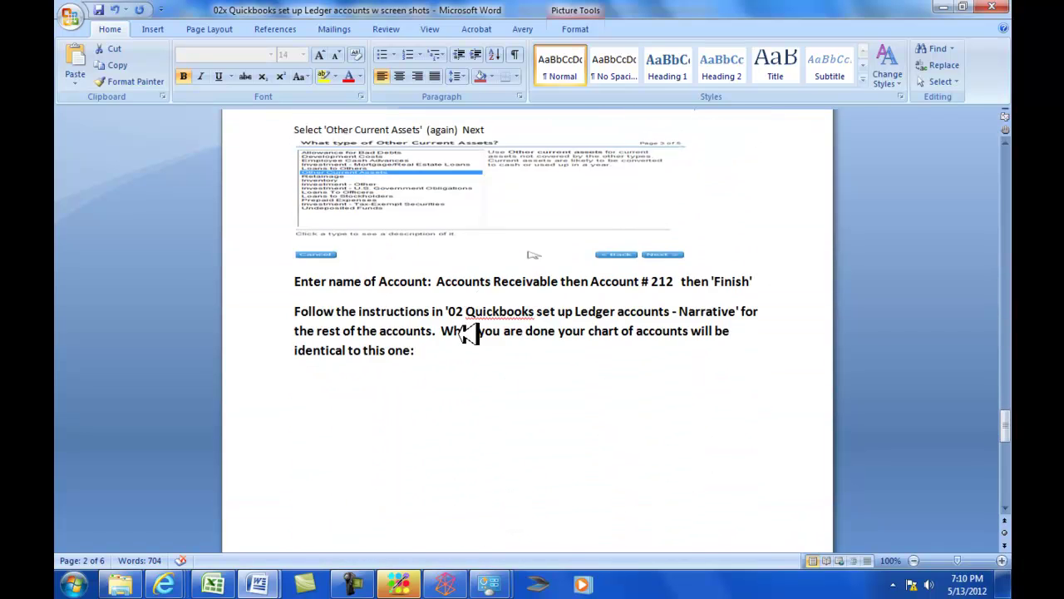
{"action": "scroll", "coordinate": [470, 333], "scroll_direction": "down", "scroll_amount": 10}
{"action": "left_click", "coordinate": [451, 304]}
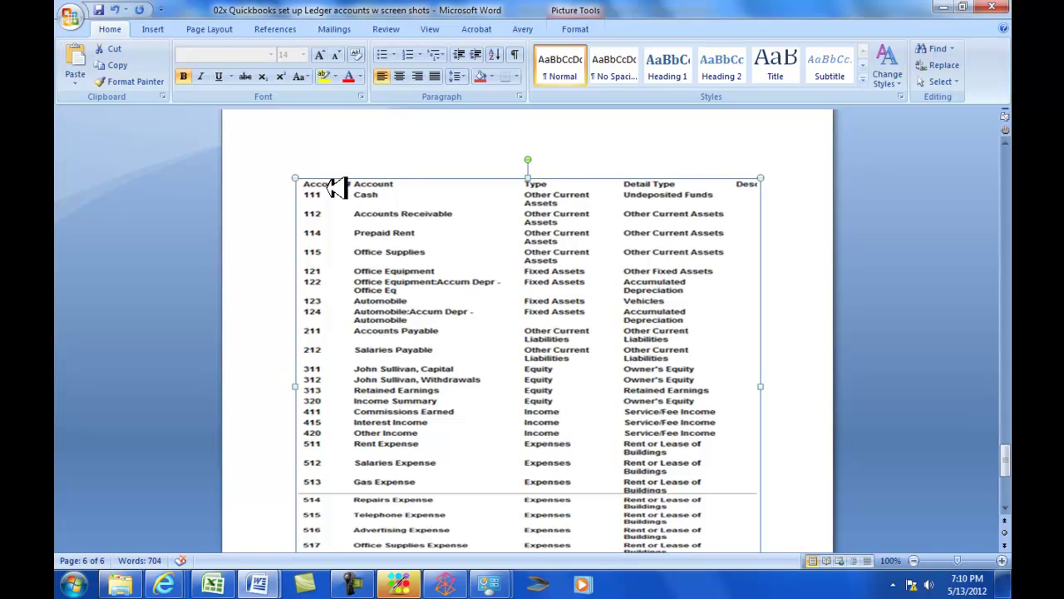
Read the guide's 'First rename the accounts' example for Undeposited Funds.
{"action": "key", "text": "ctrl+Home"}
{"action": "scroll", "coordinate": [249, 108], "scroll_direction": "down", "scroll_amount": 20}
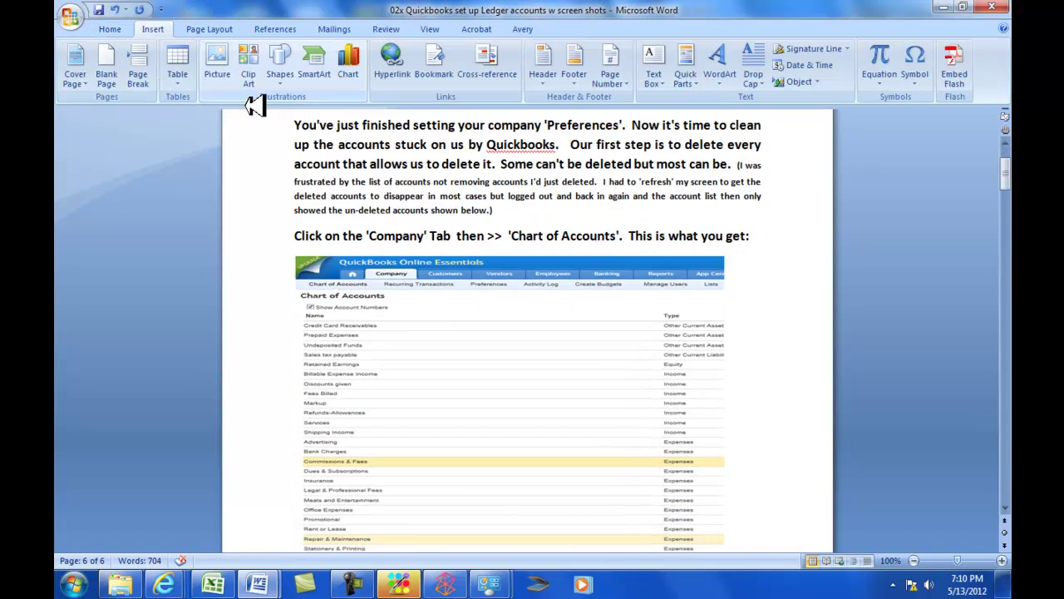
{"action": "scroll", "coordinate": [246, 112], "scroll_direction": "up", "scroll_amount": 3}
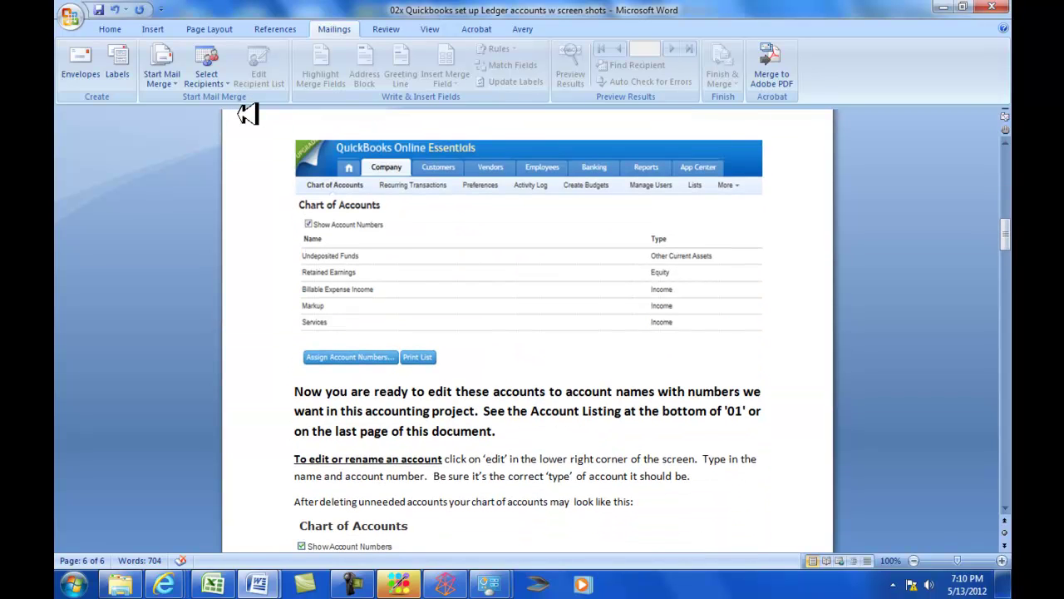
{"action": "scroll", "coordinate": [247, 115], "scroll_direction": "down", "scroll_amount": 5}
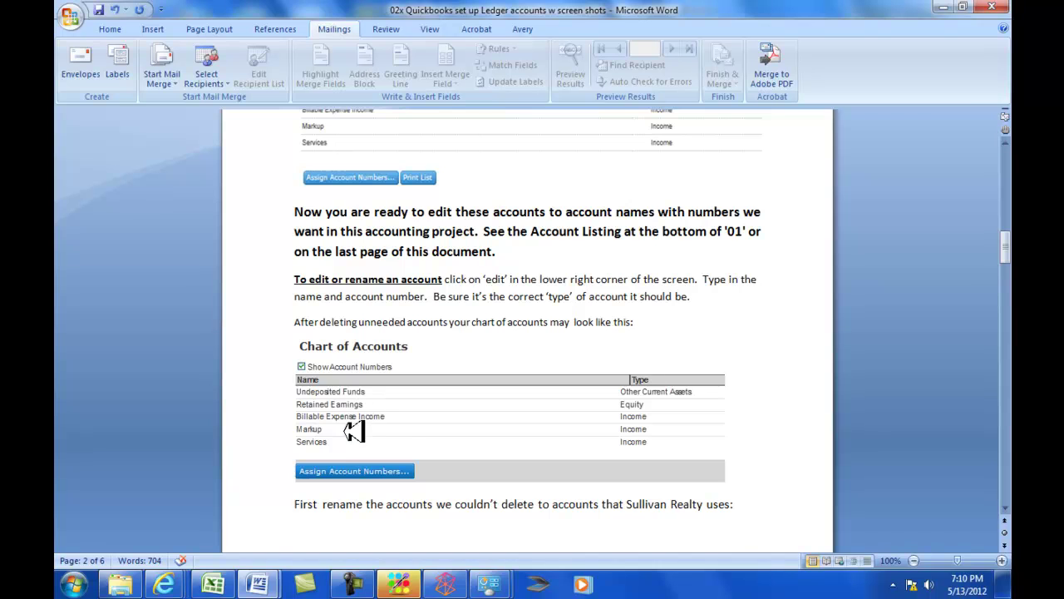
{"action": "scroll", "coordinate": [350, 447], "scroll_direction": "down", "scroll_amount": 10}
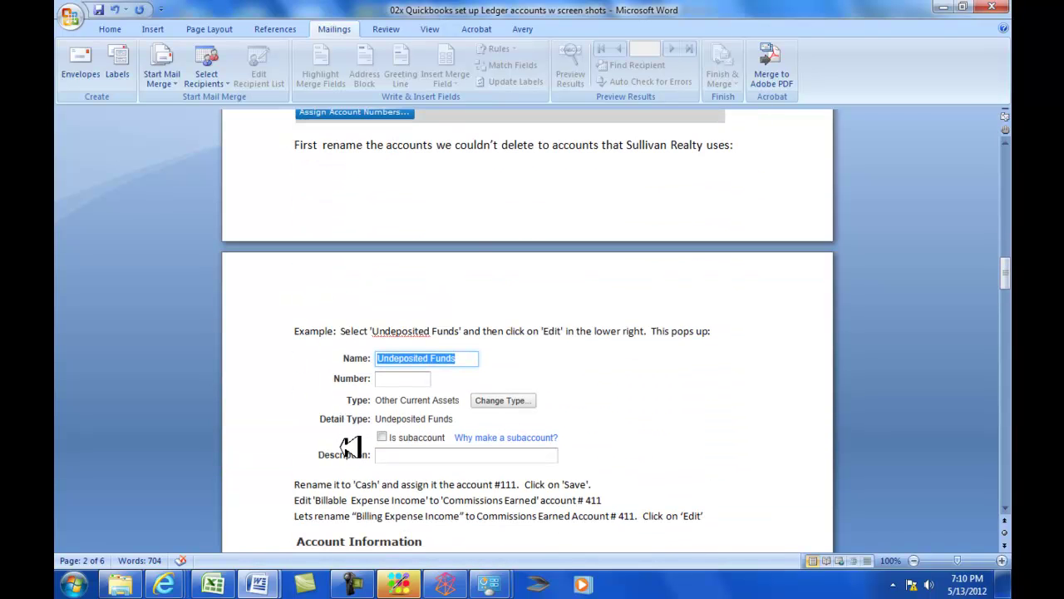
{"action": "scroll", "coordinate": [351, 448], "scroll_direction": "down", "scroll_amount": 4}
{"action": "scroll", "coordinate": [354, 447], "scroll_direction": "up", "scroll_amount": 3}
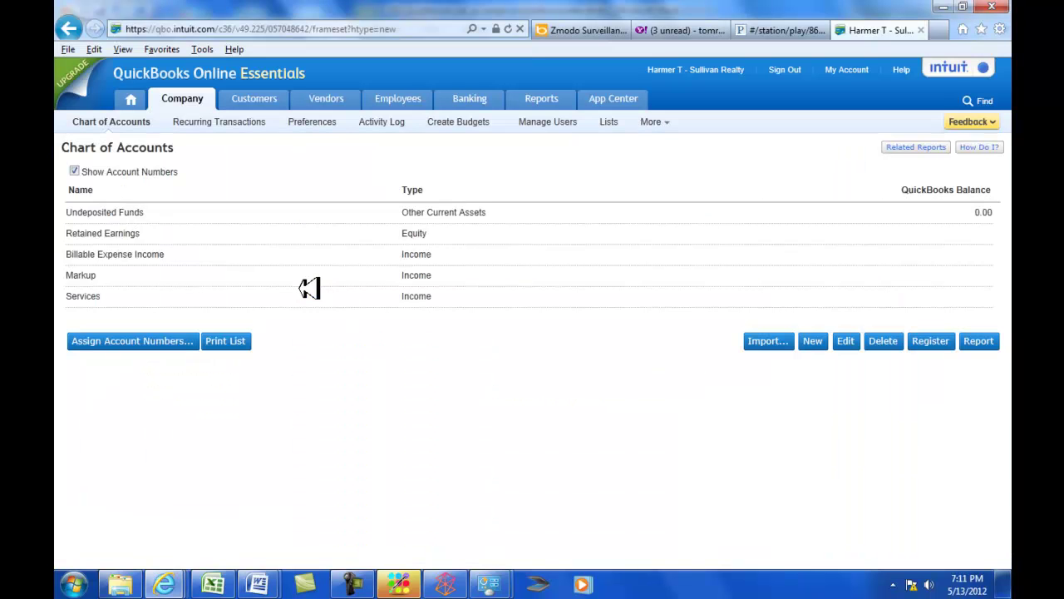
Rename Undeposited Funds to Cash and give it account number 111.
{"action": "scroll", "coordinate": [100, 212], "scroll_direction": "down", "scroll_amount": 1}
{"action": "left_click", "coordinate": [100, 191]}
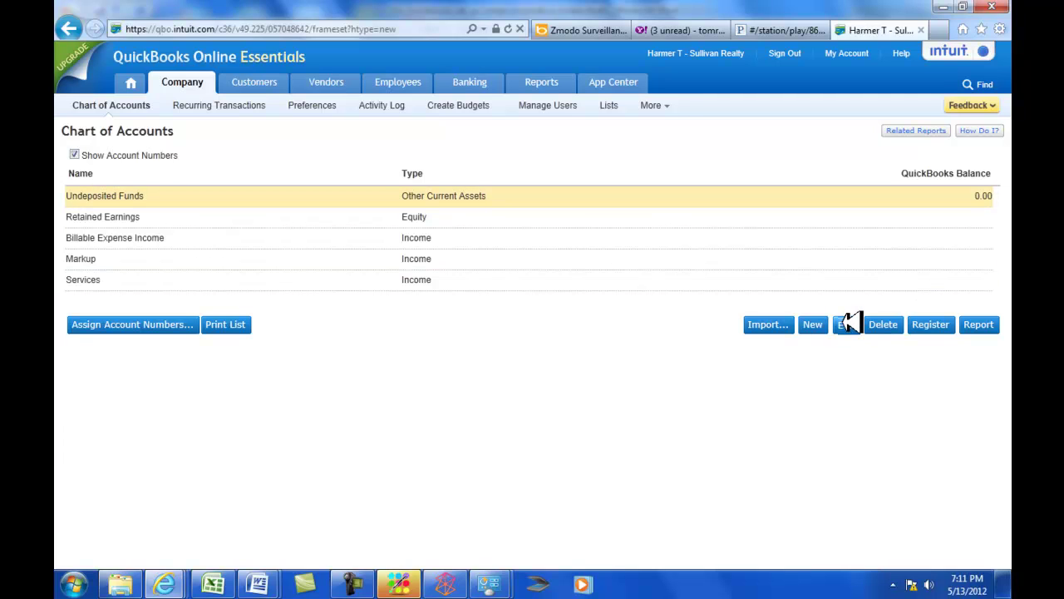
{"action": "left_click", "coordinate": [848, 323]}
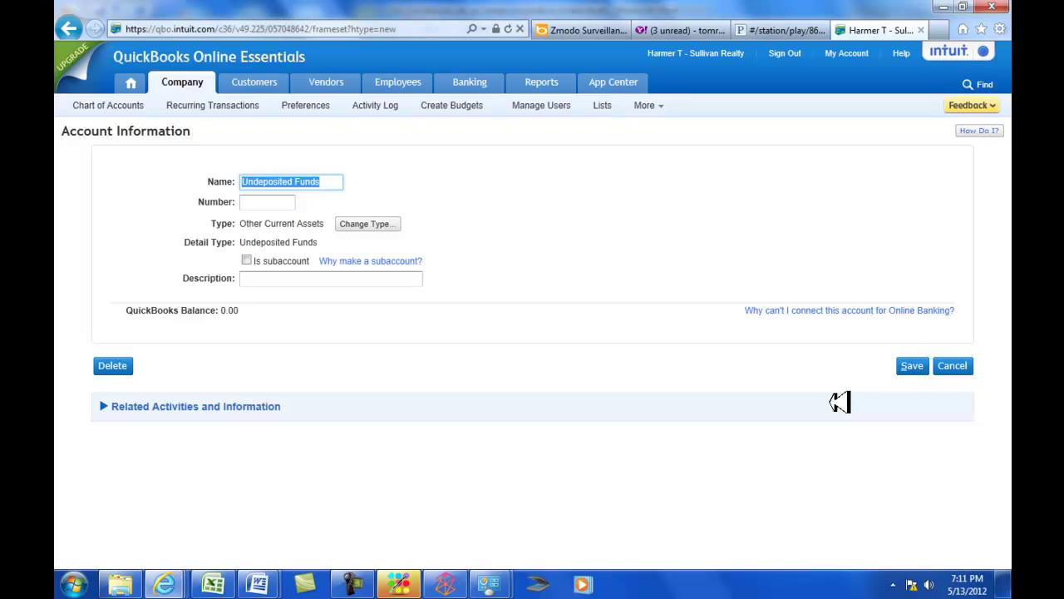
{"action": "type", "text": "Cash"}
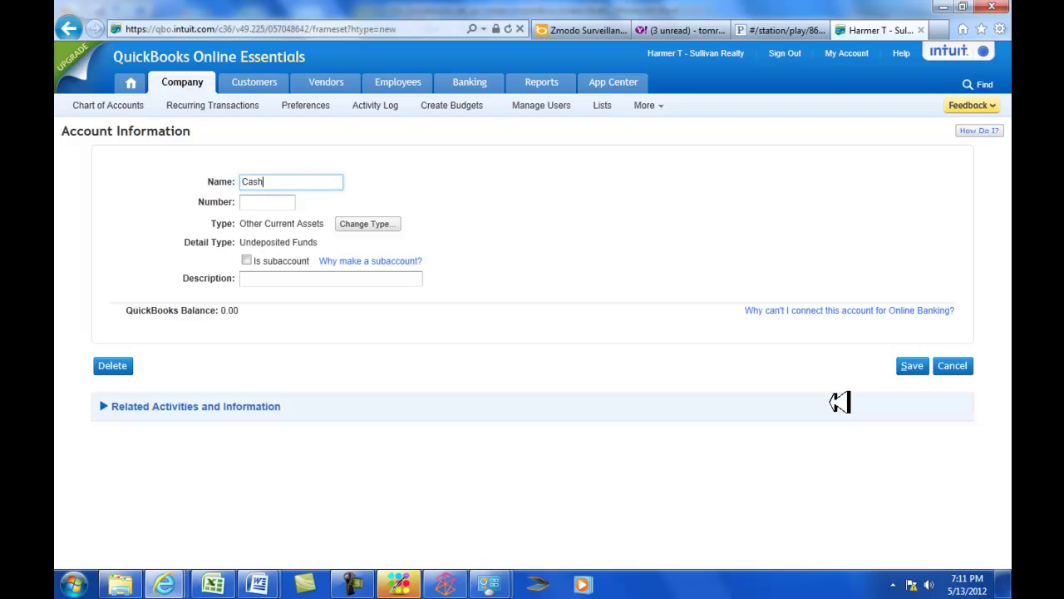
{"action": "key", "text": "Tab"}
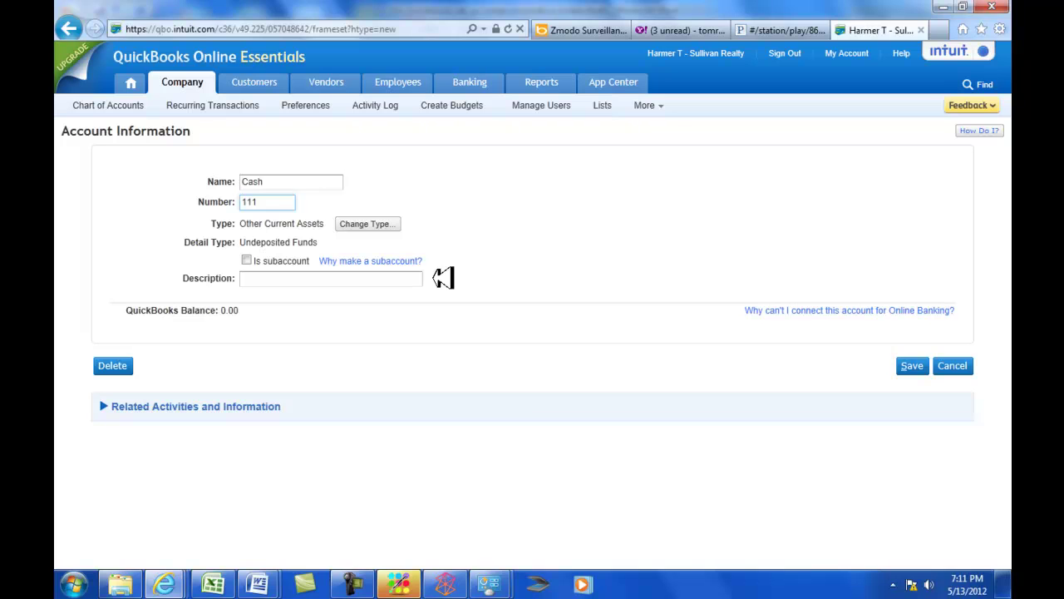
{"action": "left_click", "coordinate": [923, 364]}
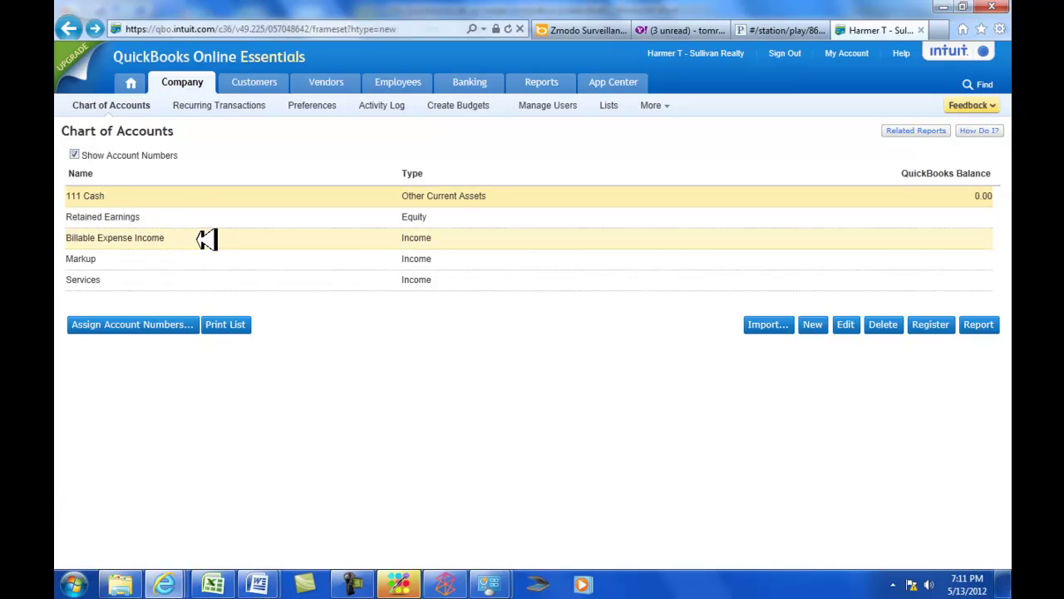
Recheck the 111 Cash account against the Word guide and save it again.
{"action": "left_click", "coordinate": [853, 324]}
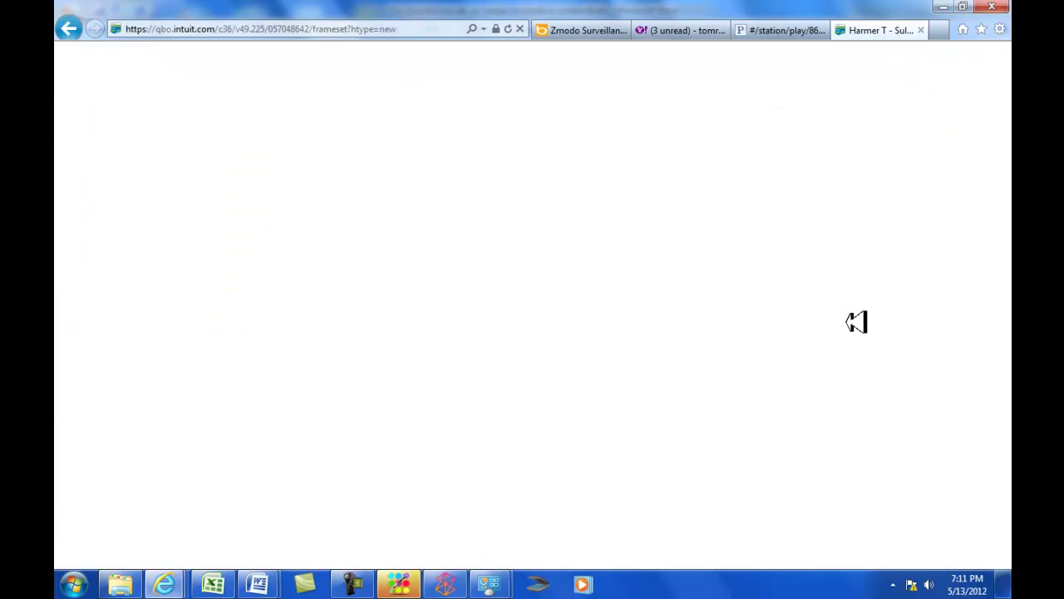
{"action": "key", "text": "alt+Tab"}
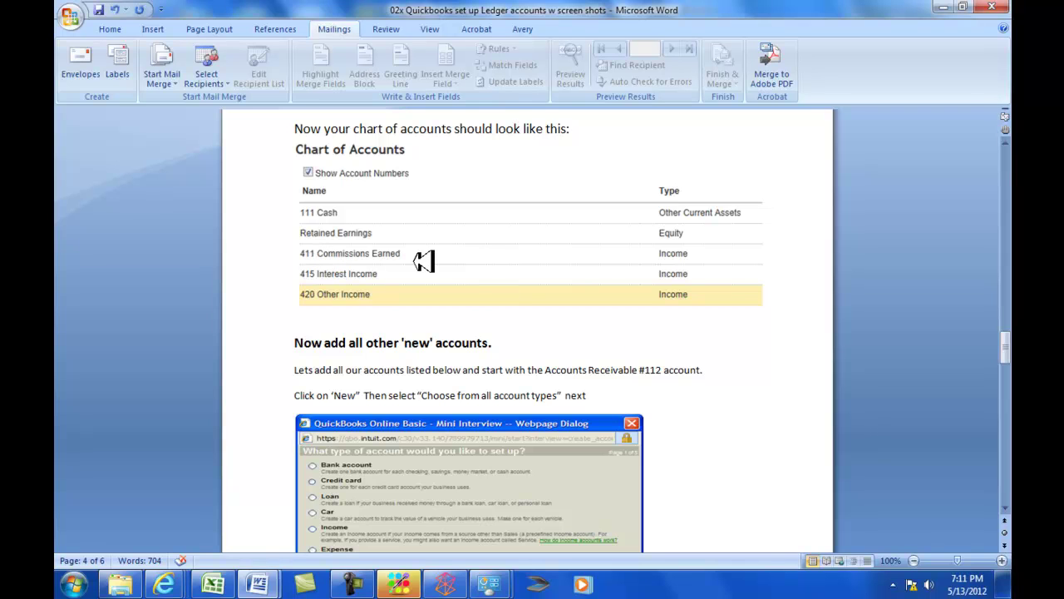
{"action": "key", "text": "alt+Tab"}
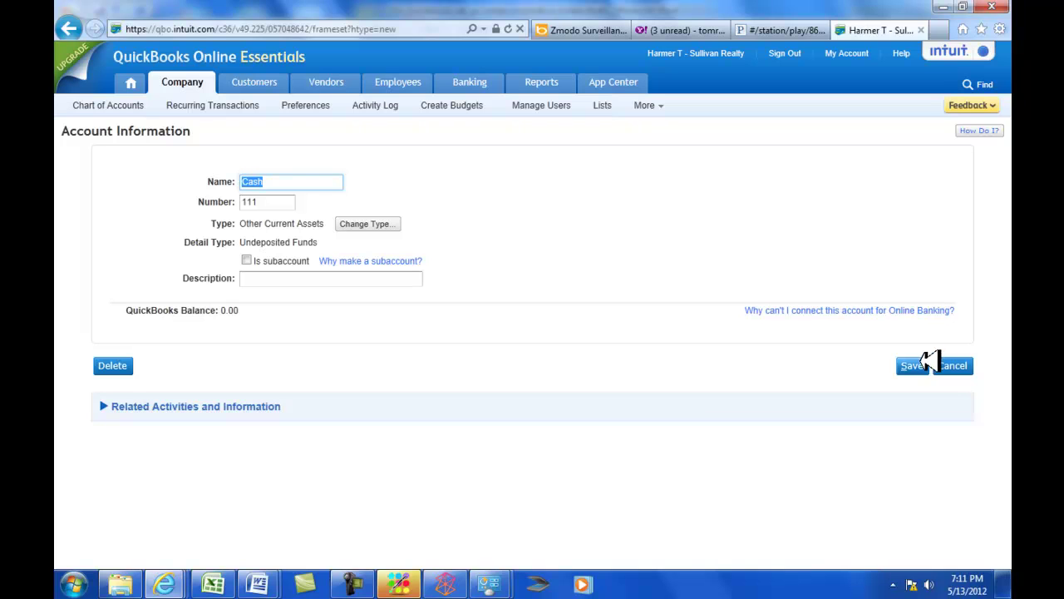
{"action": "left_click", "coordinate": [913, 366]}
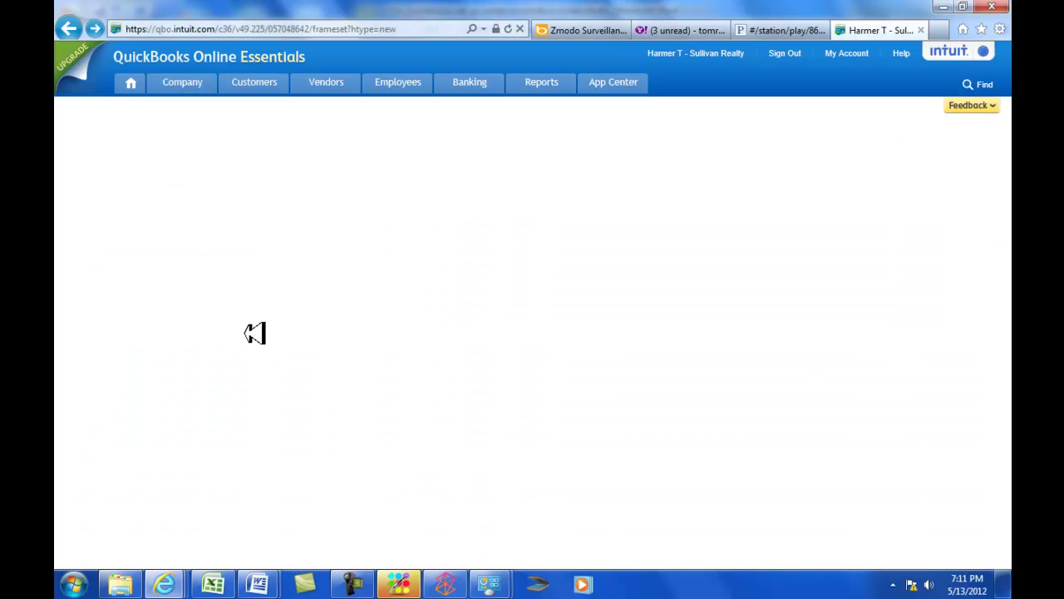
{"action": "left_click", "coordinate": [127, 233]}
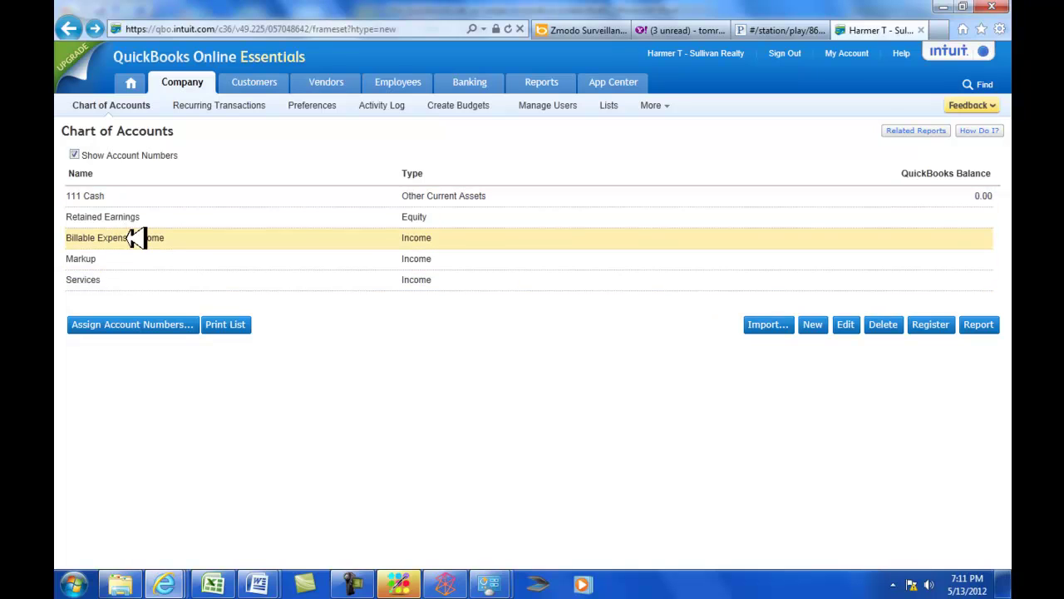
Rename Billable Expense Income to Commissions Earned with account number 411 and save it.
{"action": "left_click", "coordinate": [846, 324]}
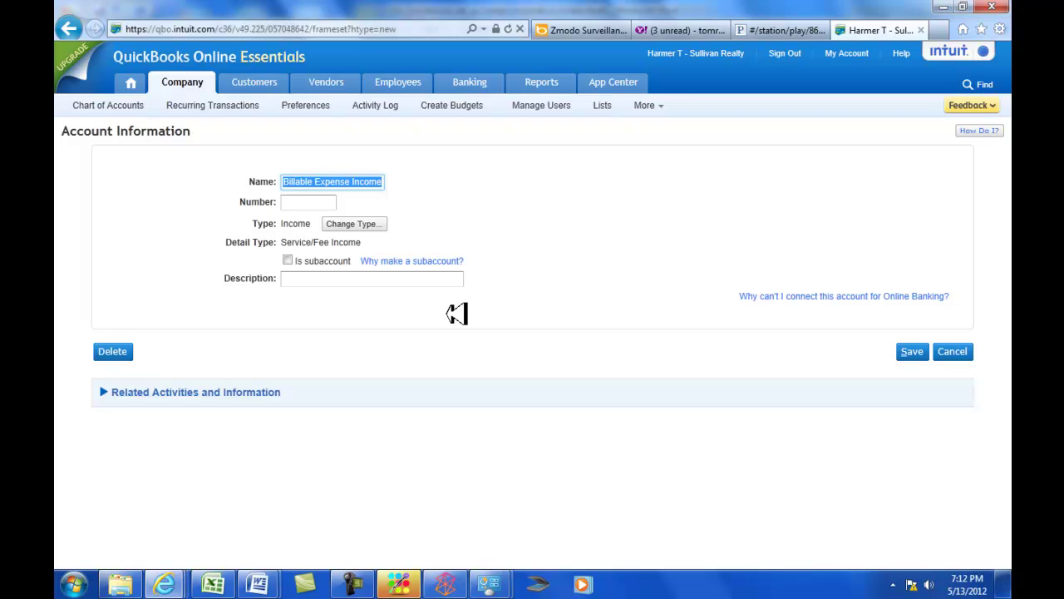
{"action": "type", "text": "Commissions Earned"}
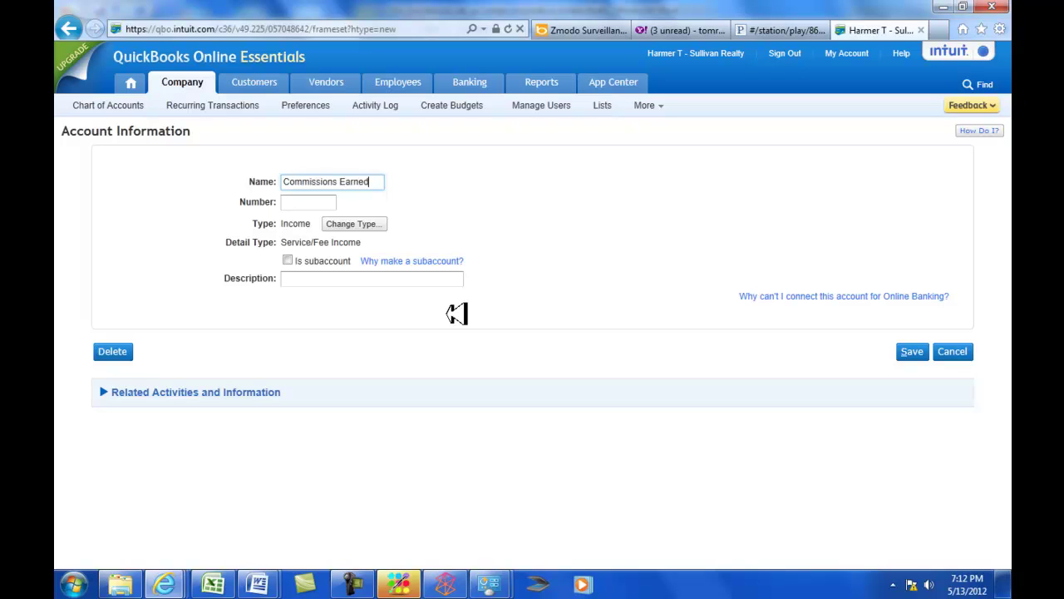
{"action": "key", "text": "Tab"}
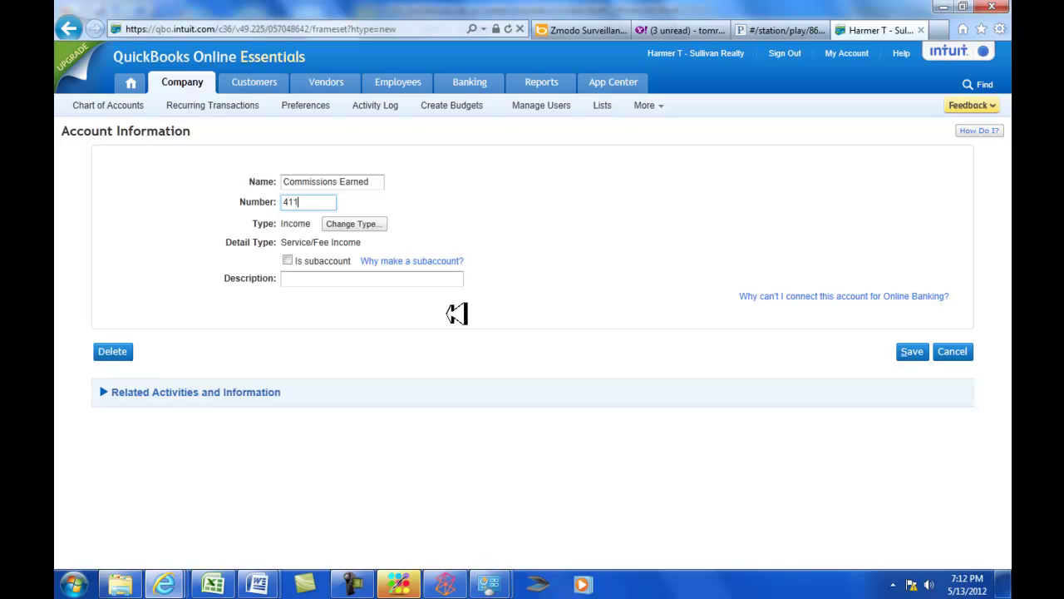
{"action": "left_click", "coordinate": [912, 351]}
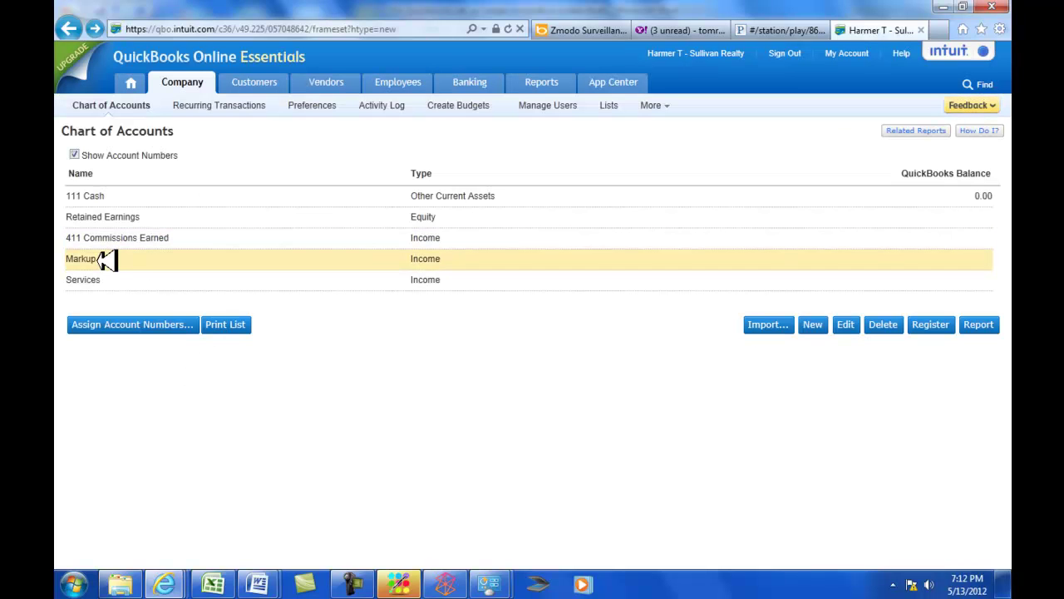
Rename the Markup account to Interest Income, number it 415, and save.
{"action": "key", "text": "alt+Tab"}
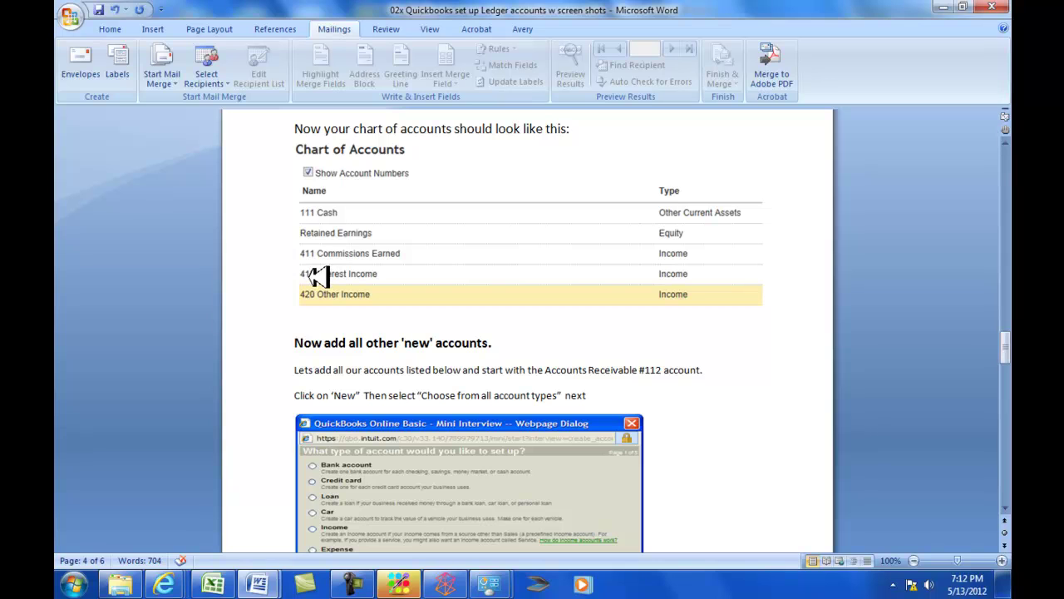
{"action": "key", "text": "alt+Tab"}
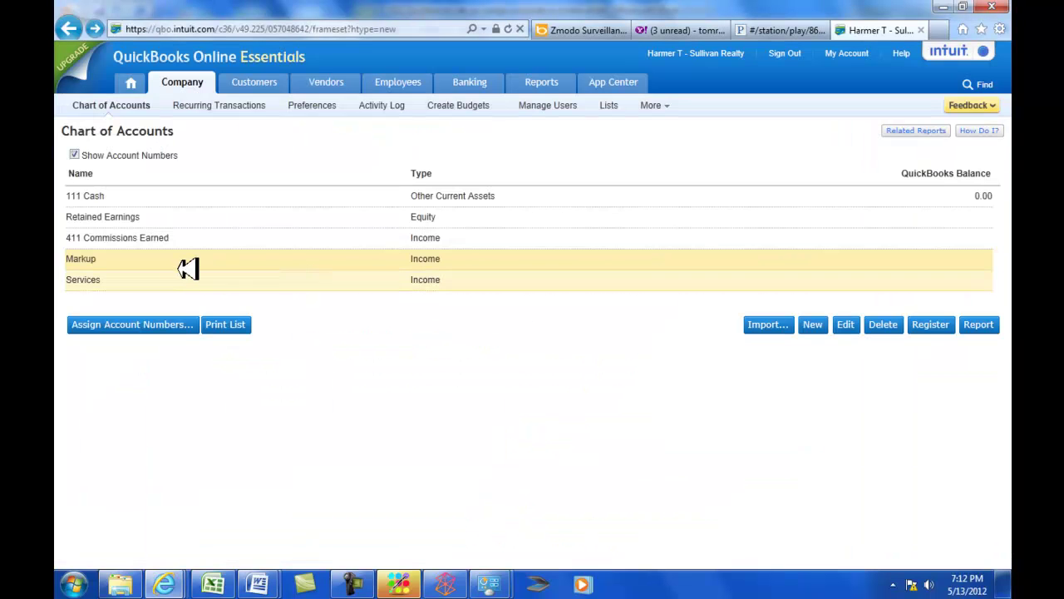
{"action": "left_click", "coordinate": [854, 324]}
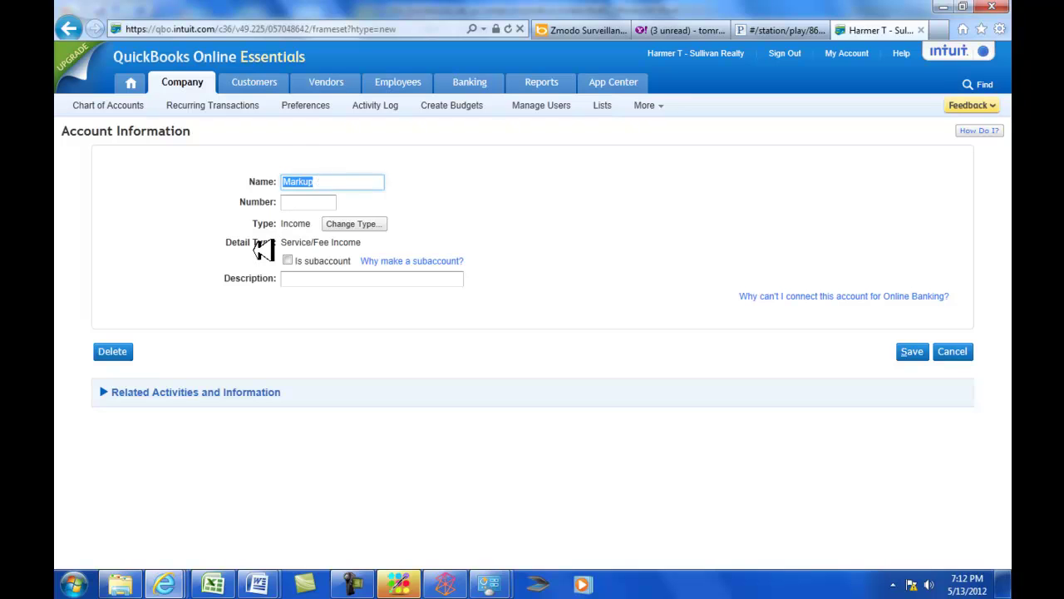
{"action": "type", "text": "Interest Income"}
{"action": "key", "text": "Tab"}
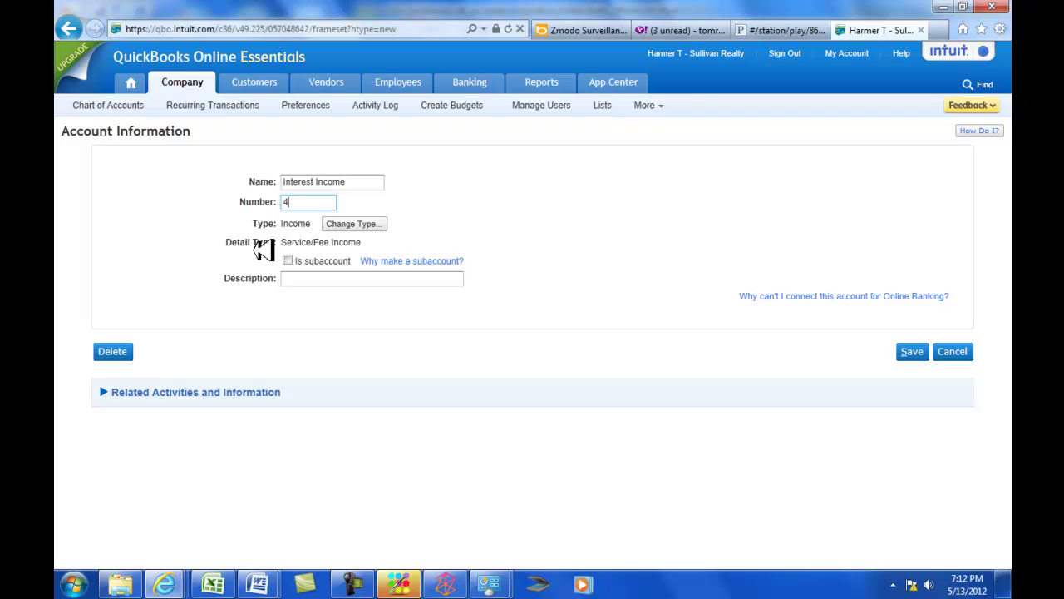
{"action": "key", "text": "Tab"}
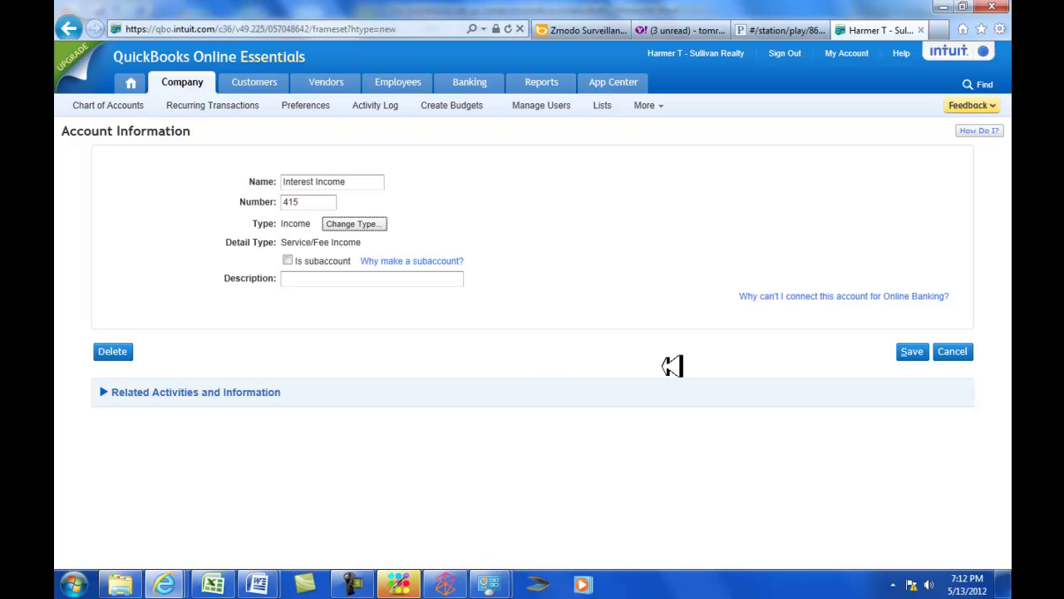
{"action": "left_click", "coordinate": [915, 350]}
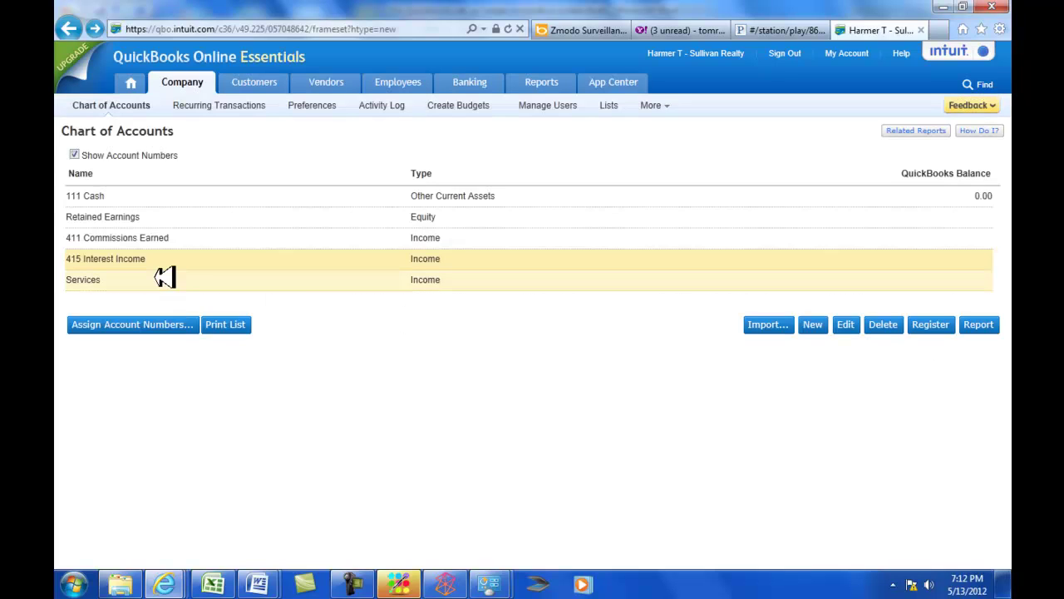
Rename the Services account to Other Income with account number 420 and save.
{"action": "left_click", "coordinate": [164, 279]}
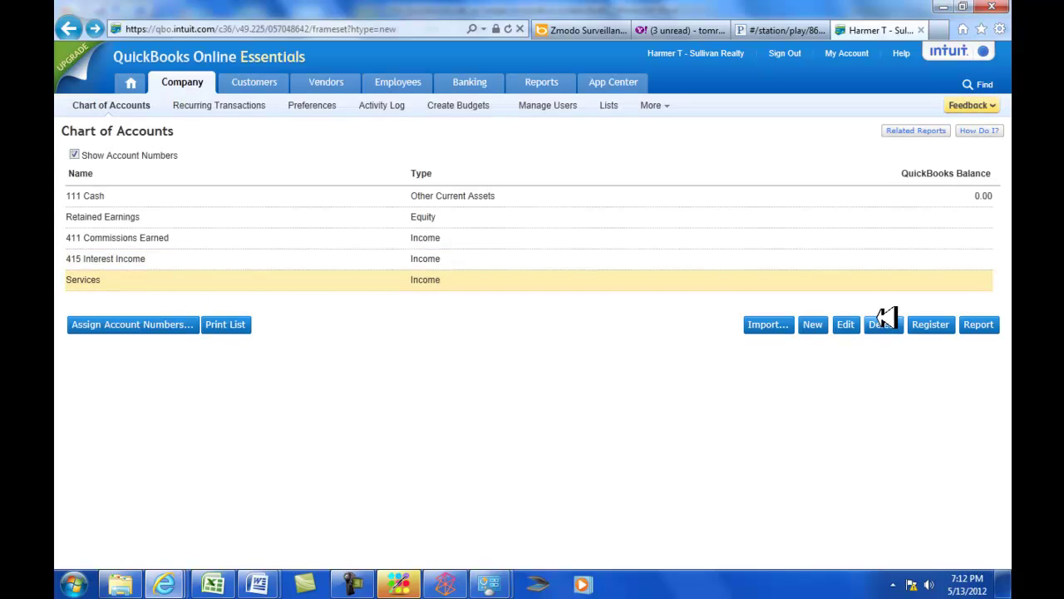
{"action": "left_click", "coordinate": [850, 324]}
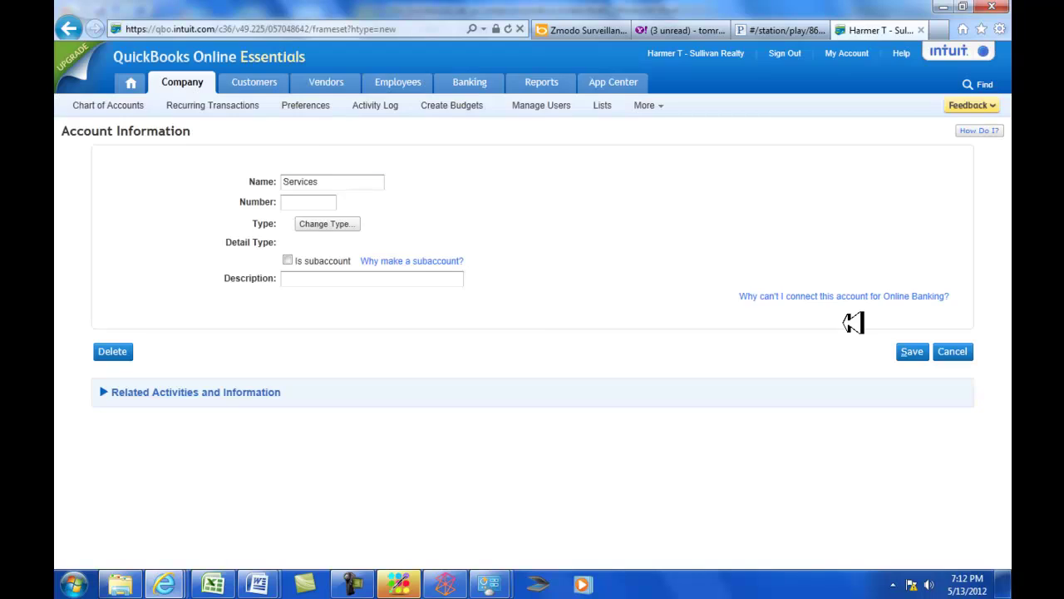
{"action": "key", "text": "alt+Tab"}
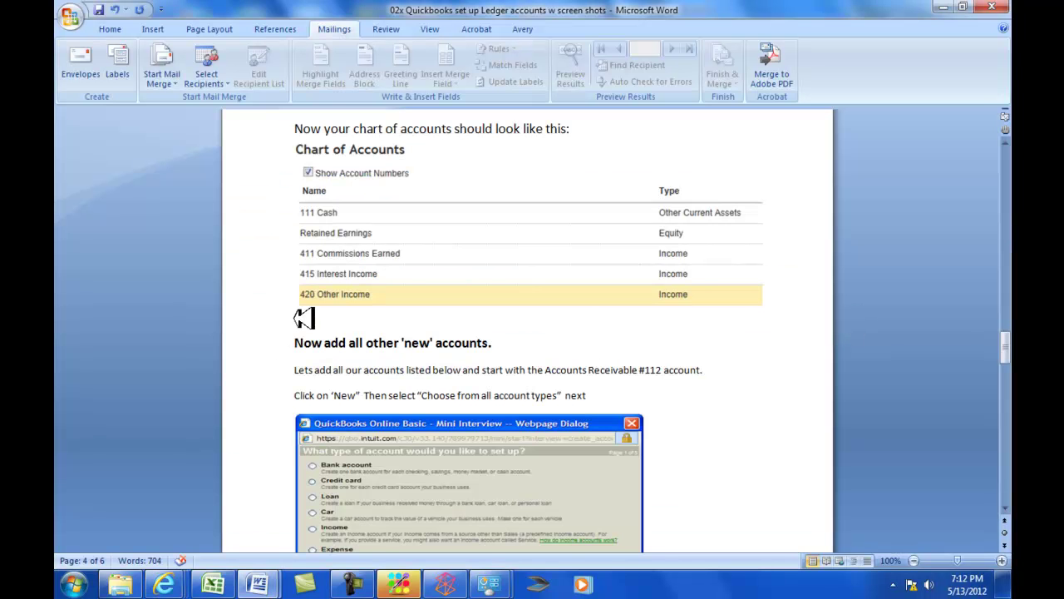
{"action": "key", "text": "alt+Tab"}
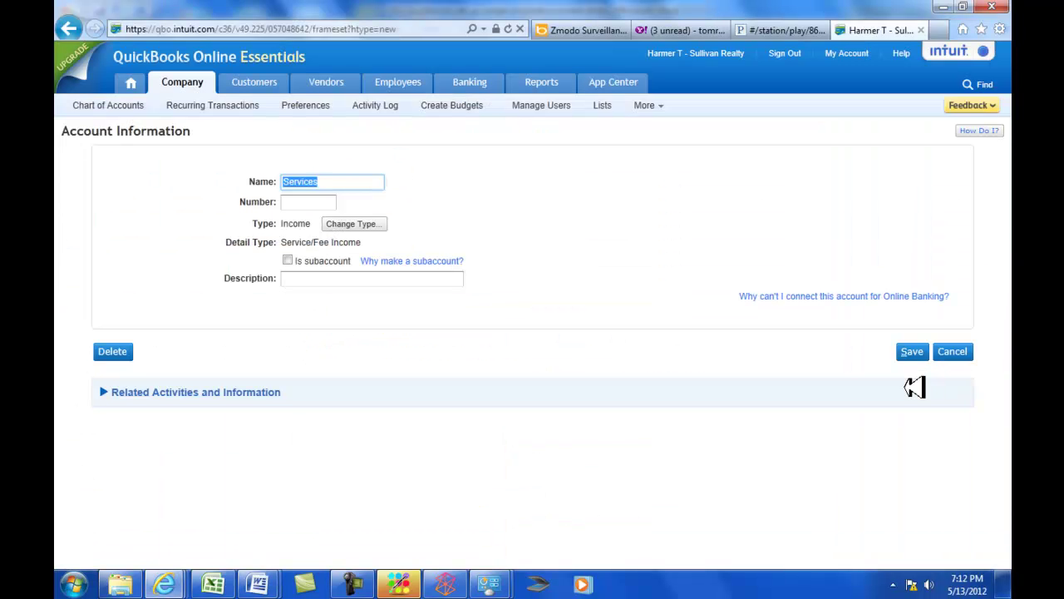
{"action": "type", "text": "Other Incom"}
{"action": "key", "text": "Tab"}
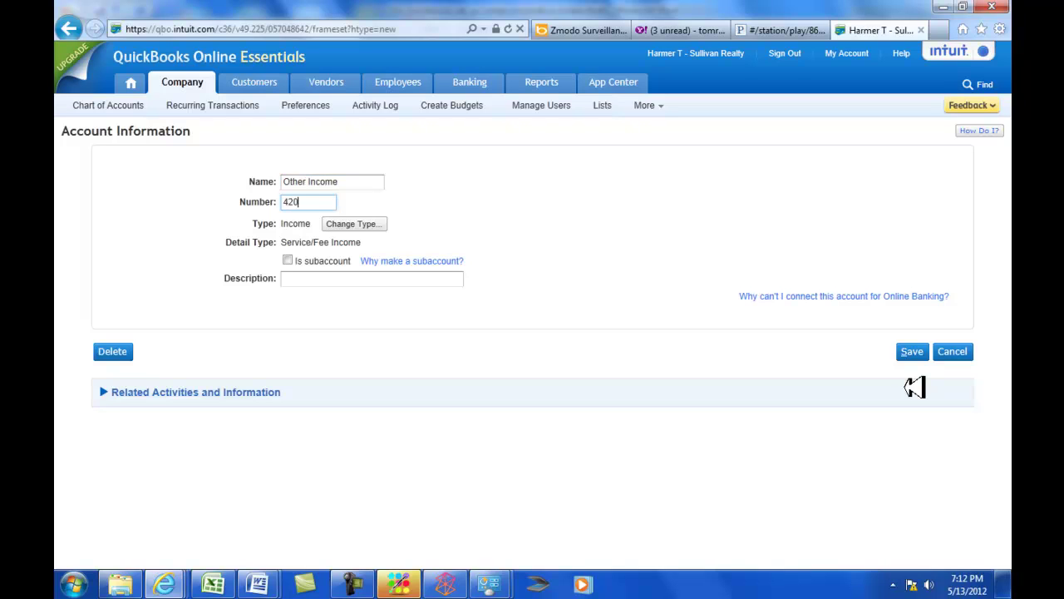
{"action": "left_click", "coordinate": [913, 351]}
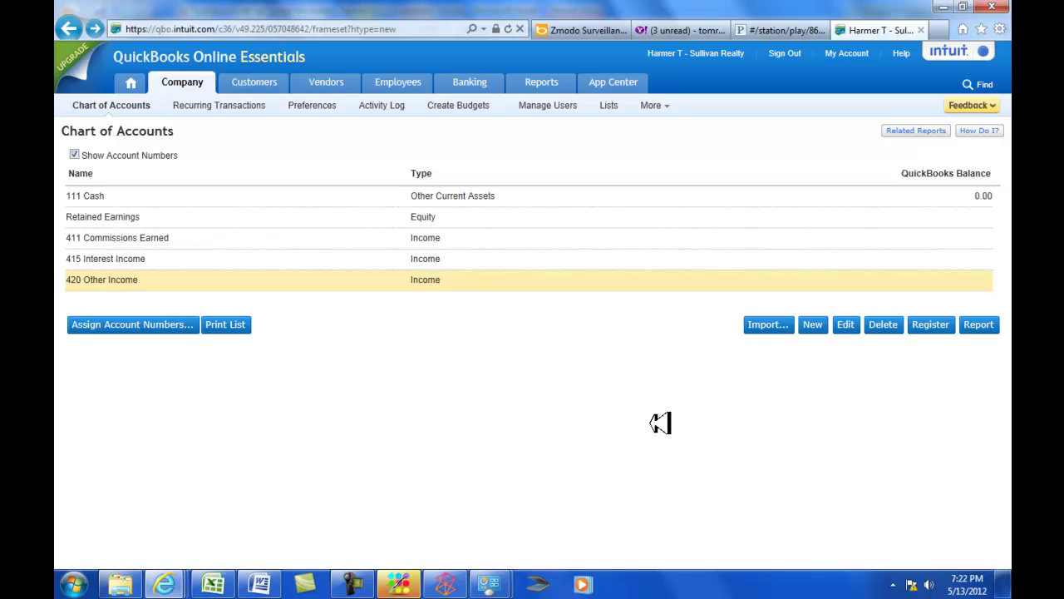
{"action": "key", "text": "alt+Tab"}
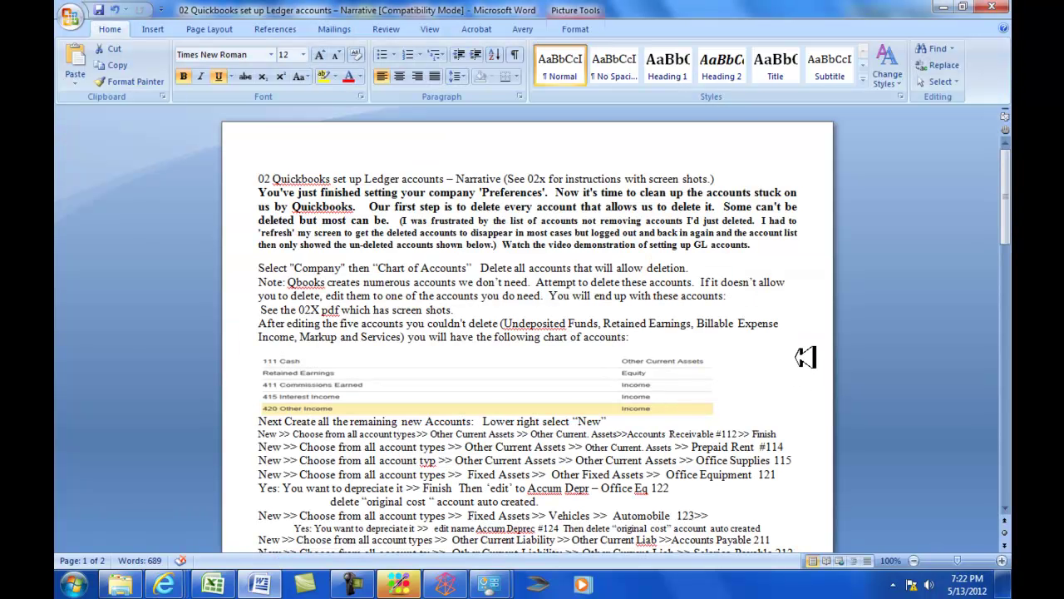
{"action": "scroll", "coordinate": [657, 391], "scroll_direction": "down", "scroll_amount": 2}
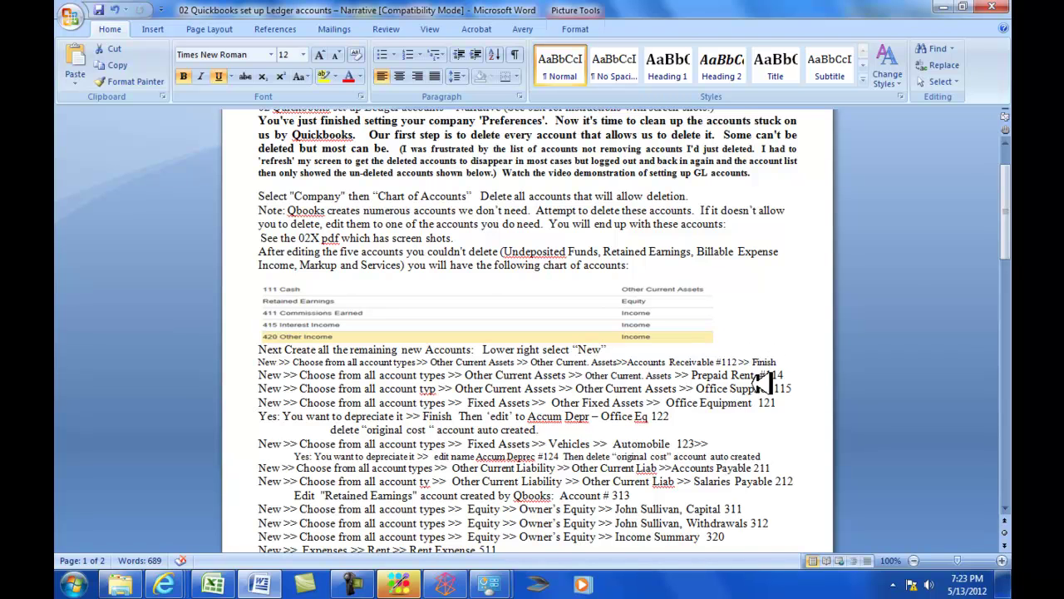
{"action": "key", "text": "alt+Tab"}
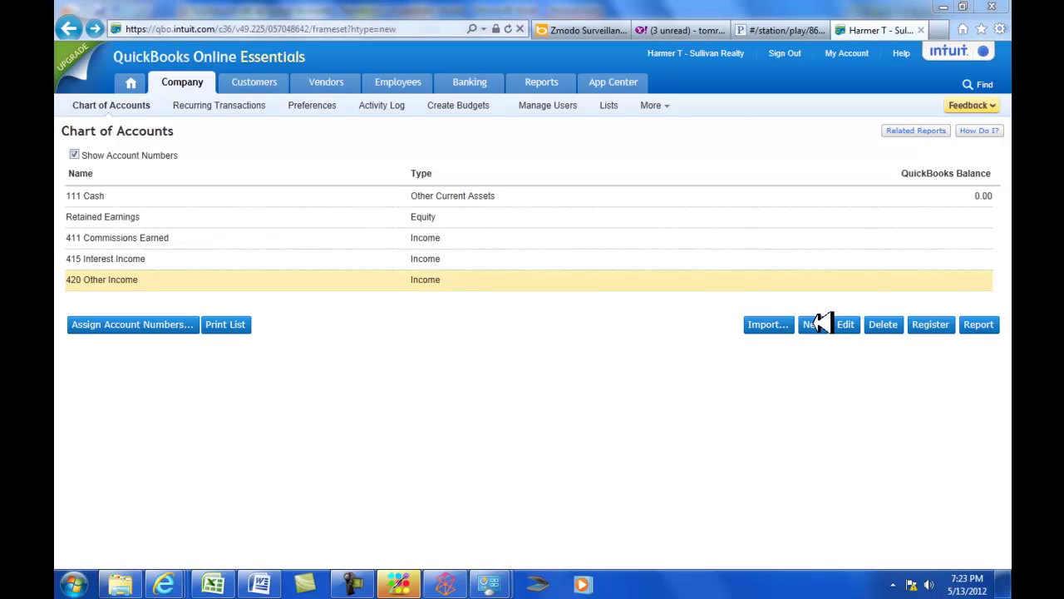
Create a new Other Current Assets account named Accounts Receivable, number 112.
{"action": "left_click", "coordinate": [820, 323]}
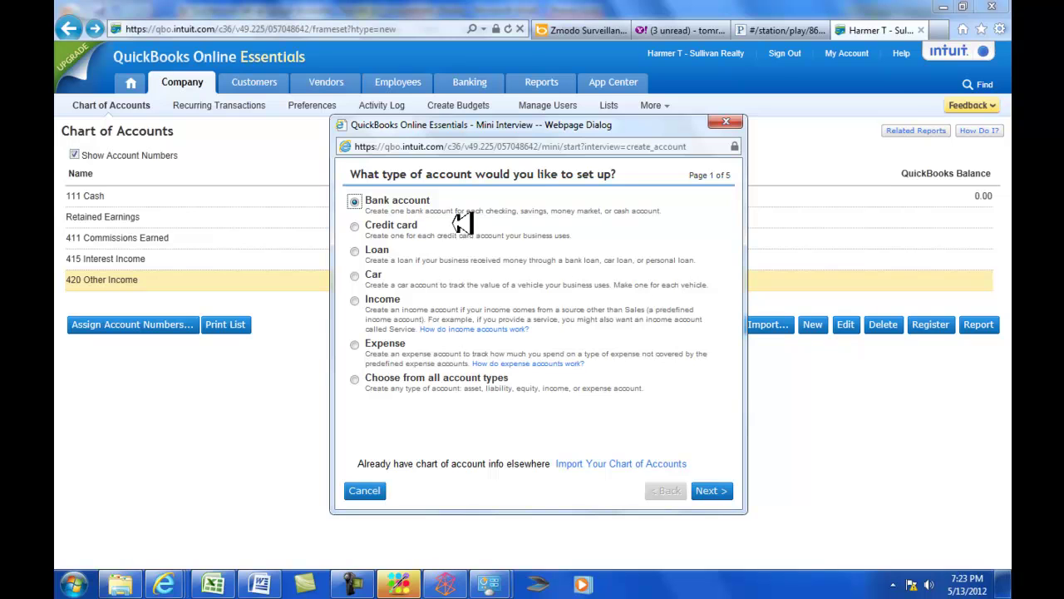
{"action": "left_click", "coordinate": [356, 379]}
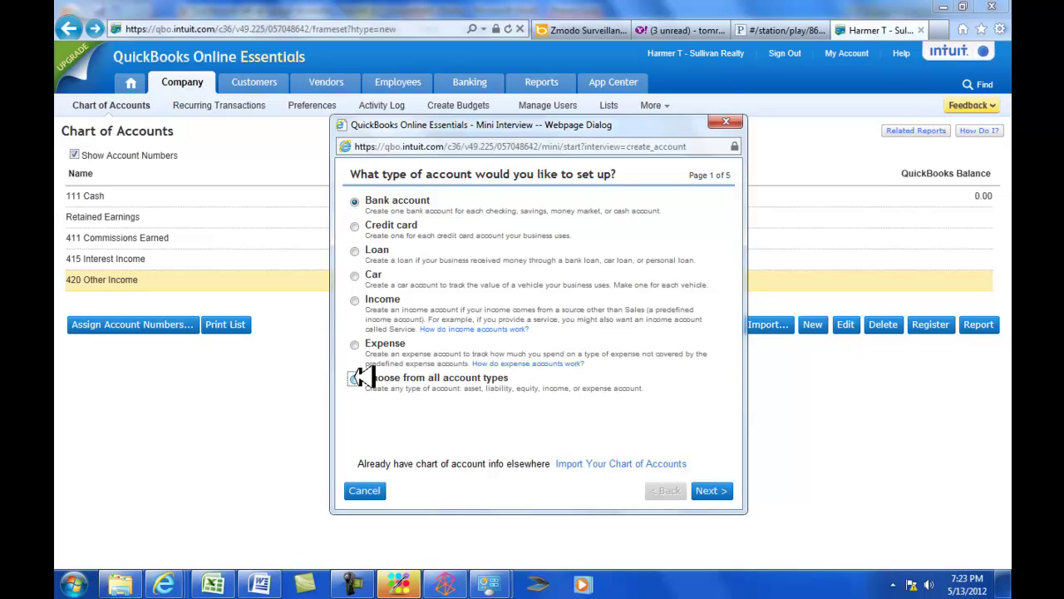
{"action": "left_click", "coordinate": [711, 490]}
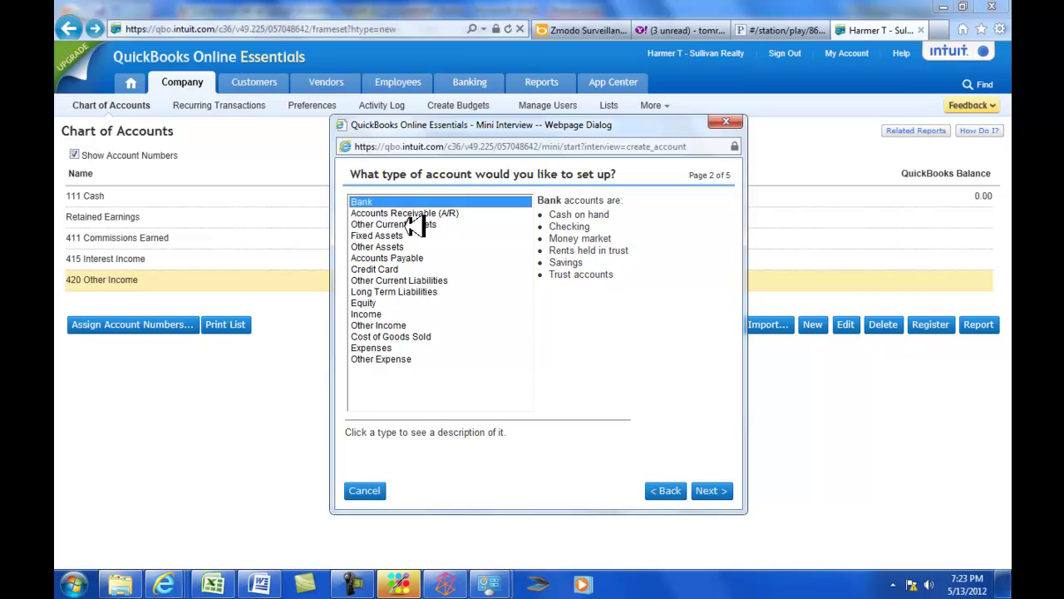
{"action": "left_click", "coordinate": [441, 224]}
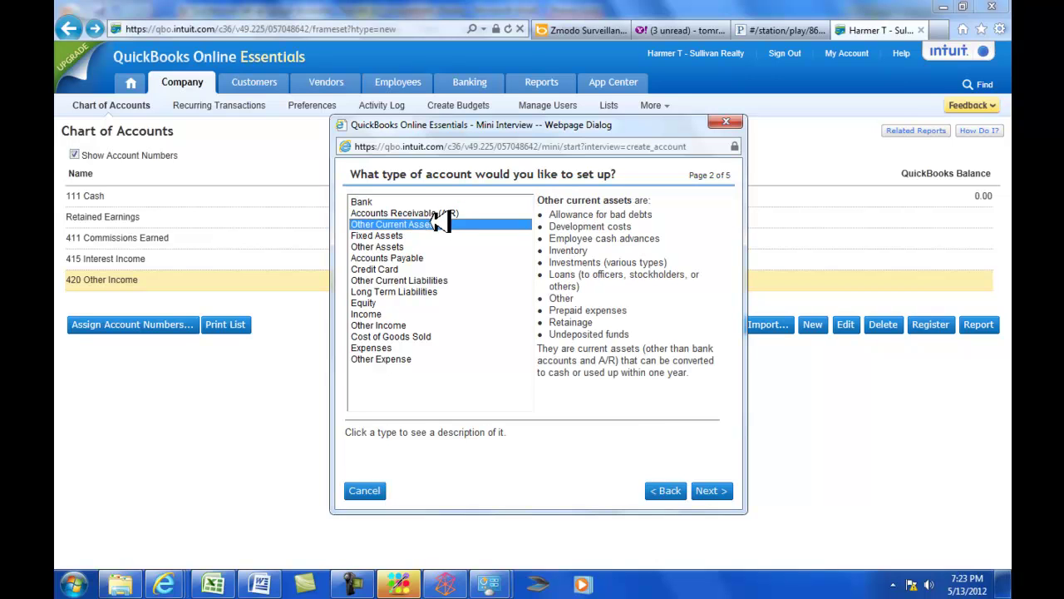
{"action": "left_click", "coordinate": [711, 488]}
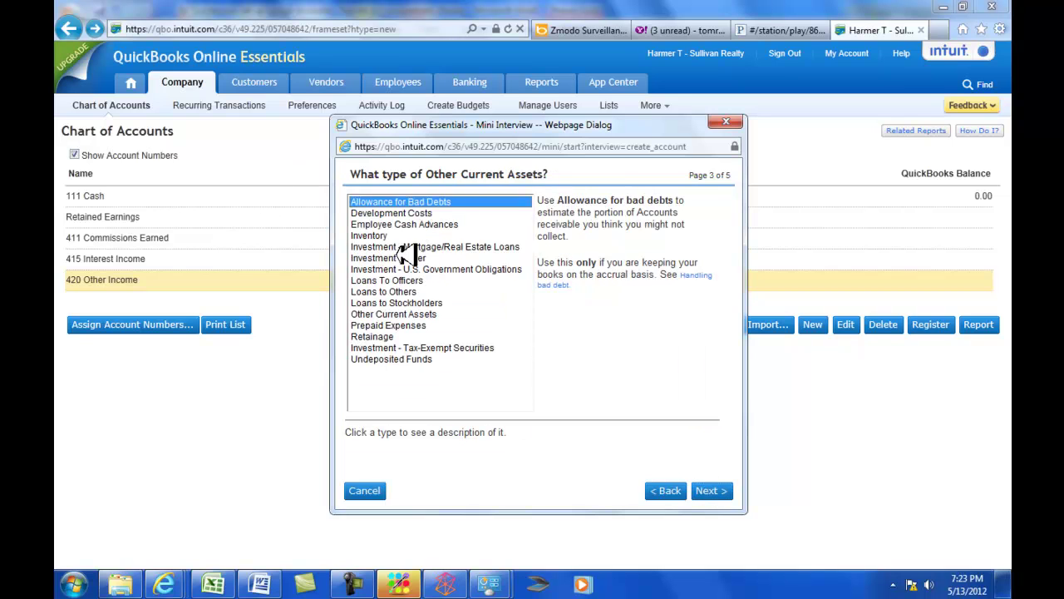
{"action": "left_click", "coordinate": [432, 313]}
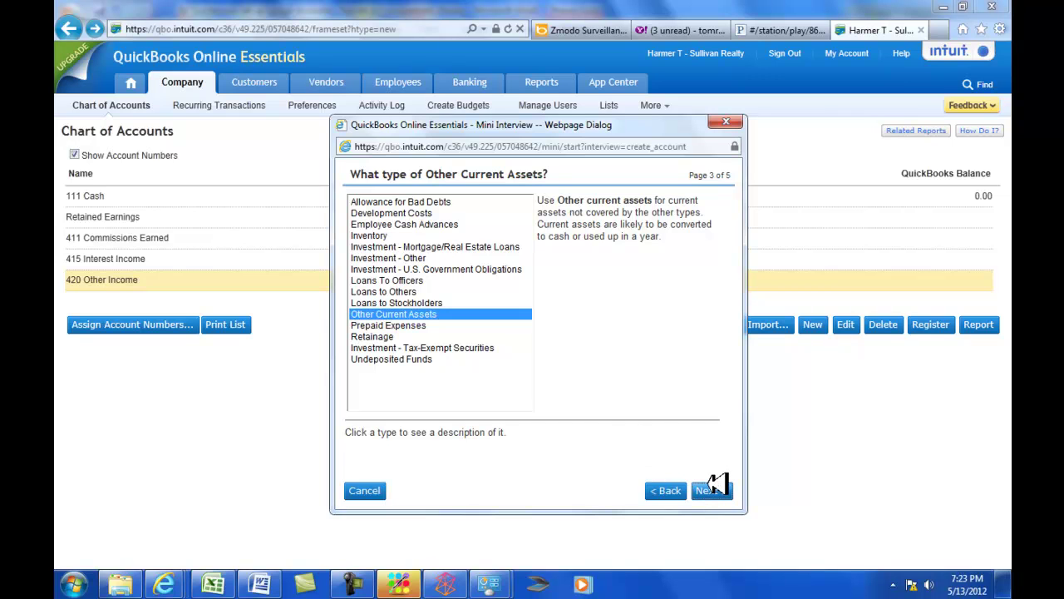
{"action": "left_click", "coordinate": [712, 489]}
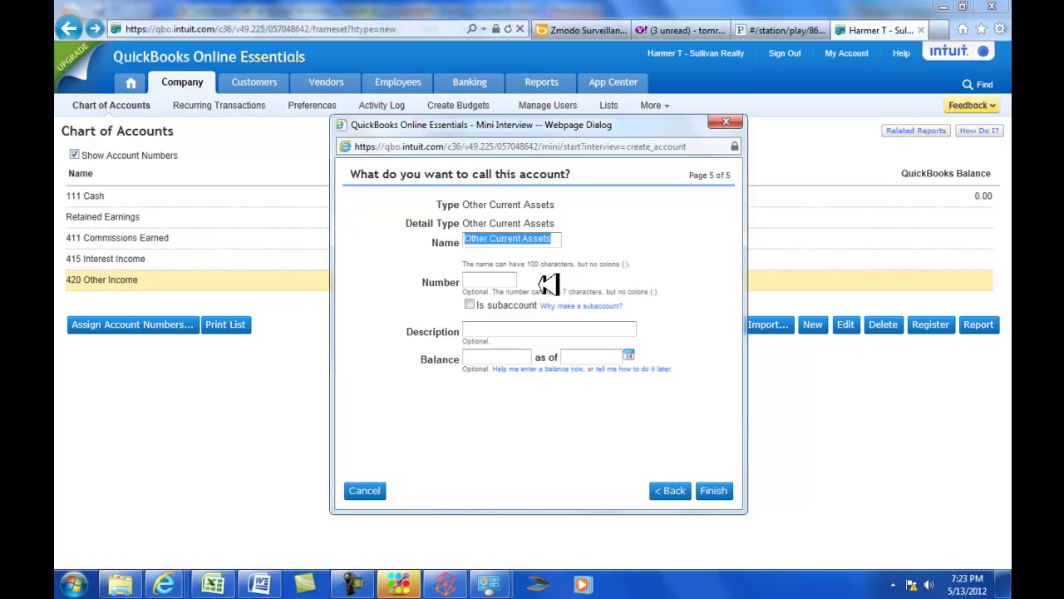
{"action": "type", "text": "Accounts Receivable"}
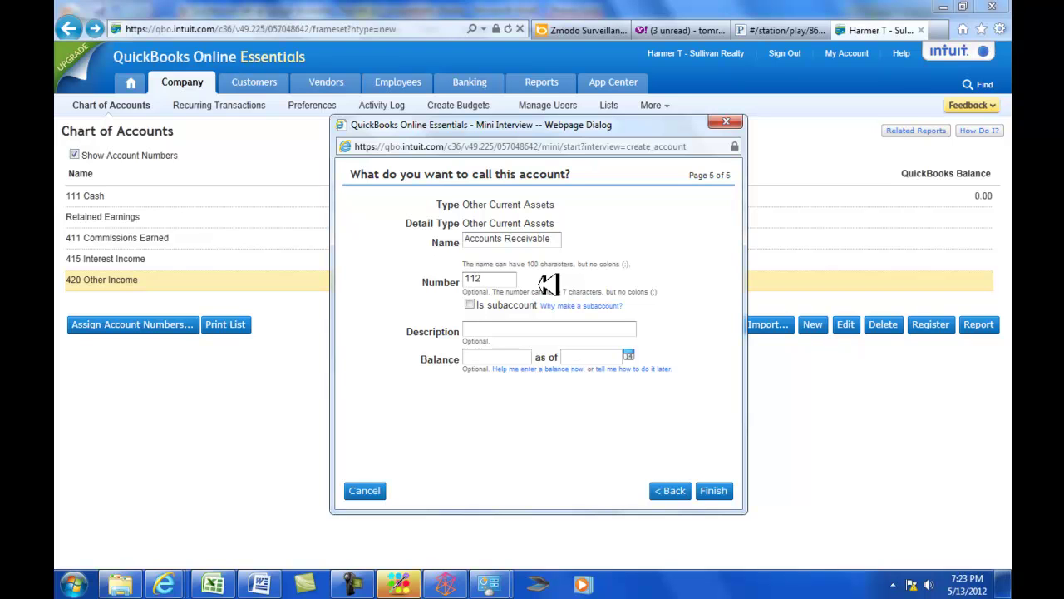
{"action": "key", "text": "alt+Tab"}
{"action": "key", "text": "alt+Tab"}
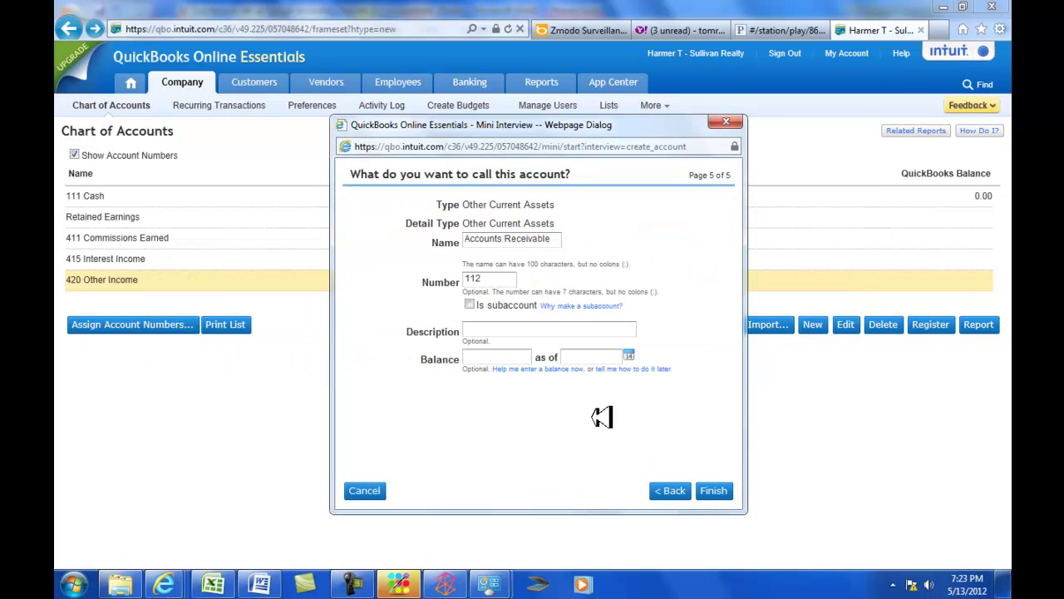
{"action": "left_click", "coordinate": [719, 487]}
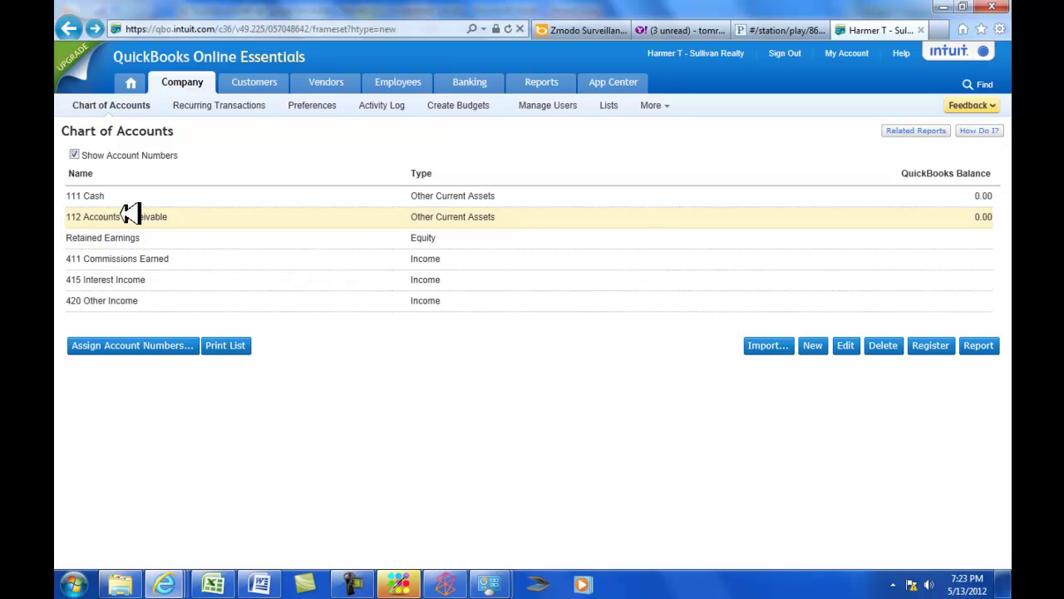
{"action": "left_click", "coordinate": [813, 343]}
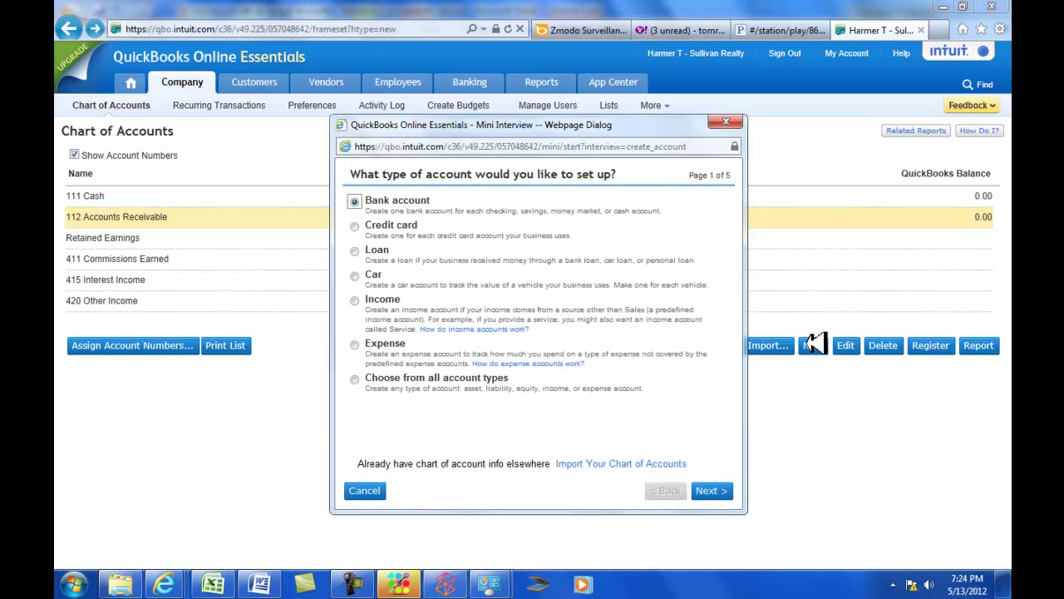
{"action": "key", "text": "alt+Tab"}
{"action": "left_click", "coordinate": [366, 490]}
{"action": "key", "text": "alt+Tab"}
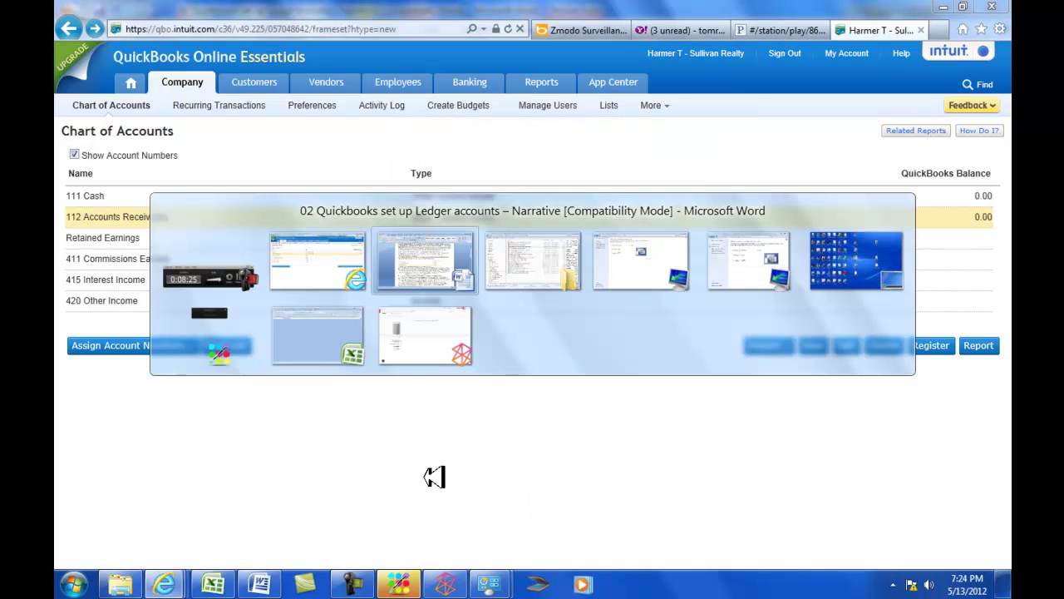
{"action": "left_click", "coordinate": [393, 245]}
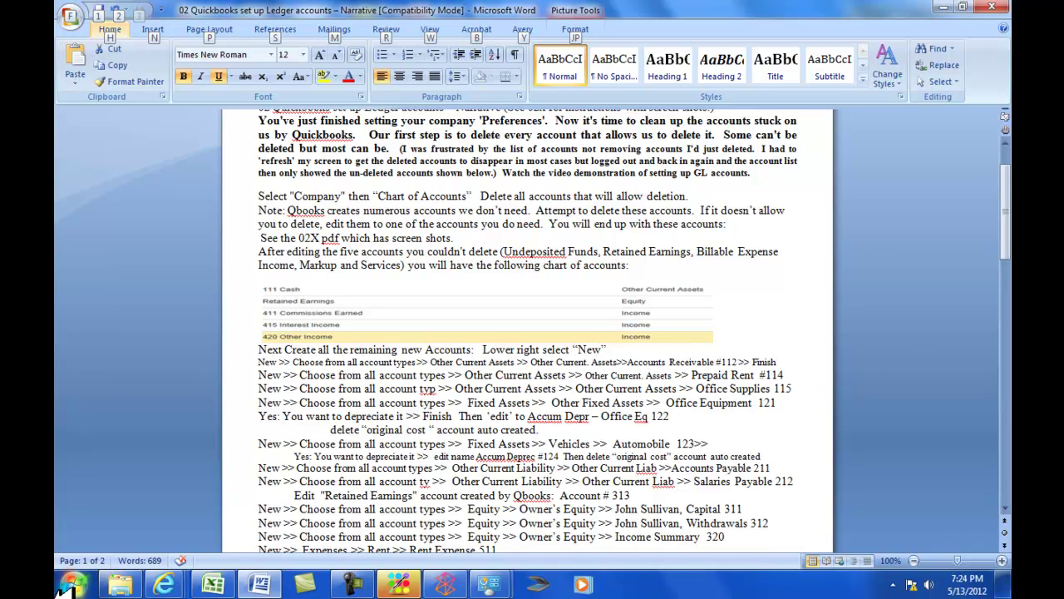
{"action": "key", "text": "alt+Tab"}
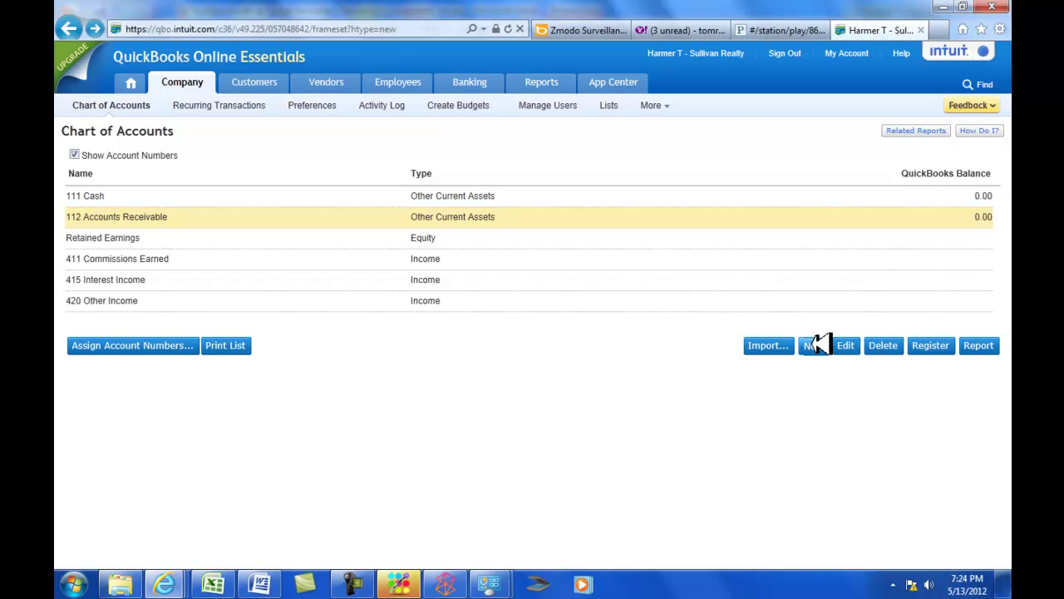
Add Prepaid Rent as a new Other Current Assets account numbered 114.
{"action": "left_click", "coordinate": [812, 345]}
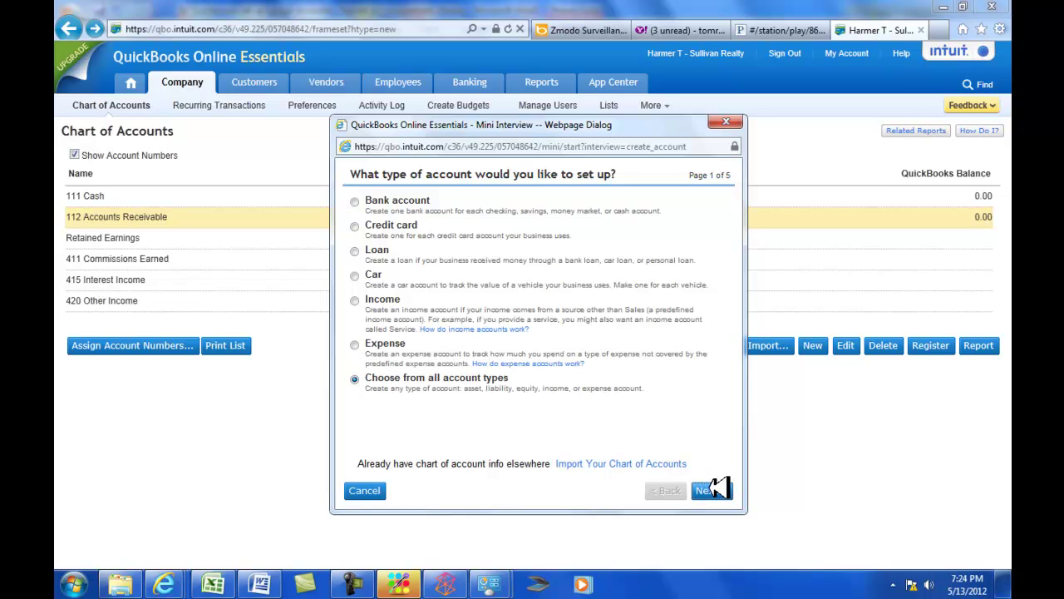
{"action": "left_click", "coordinate": [712, 489]}
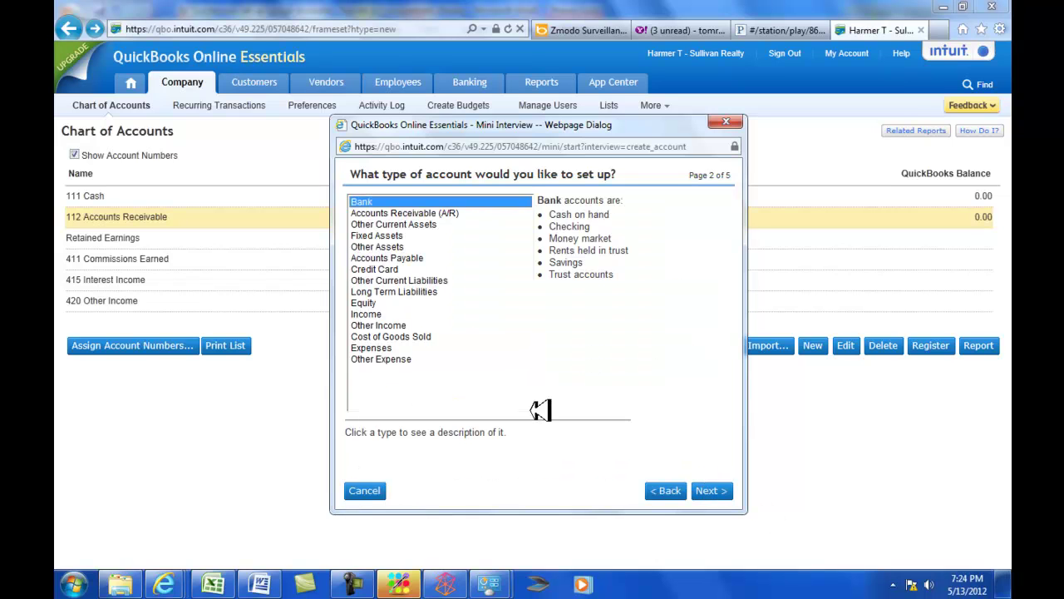
{"action": "double_click", "coordinate": [403, 222]}
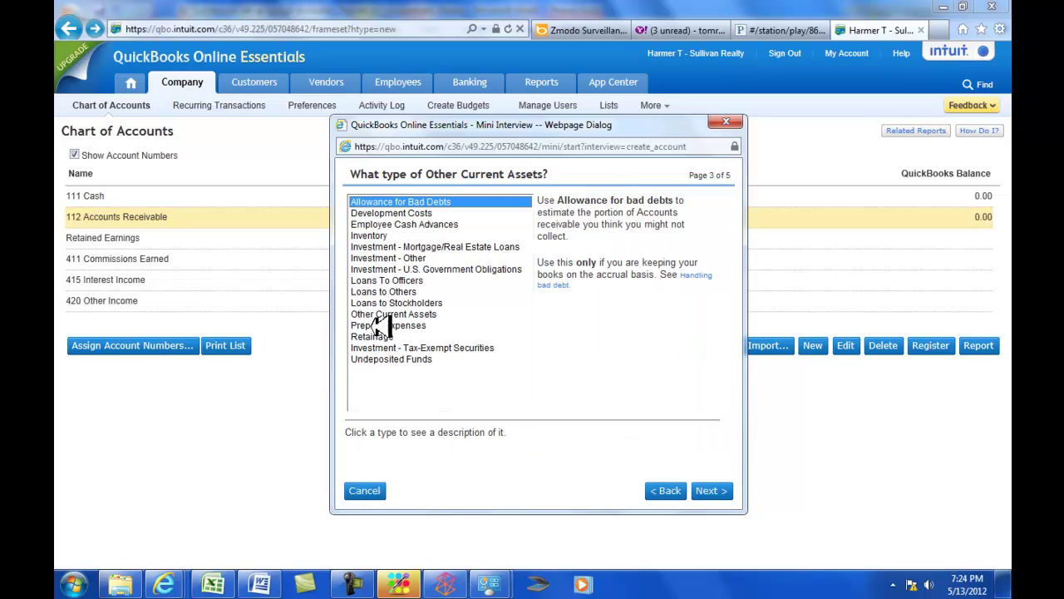
{"action": "left_click", "coordinate": [381, 313]}
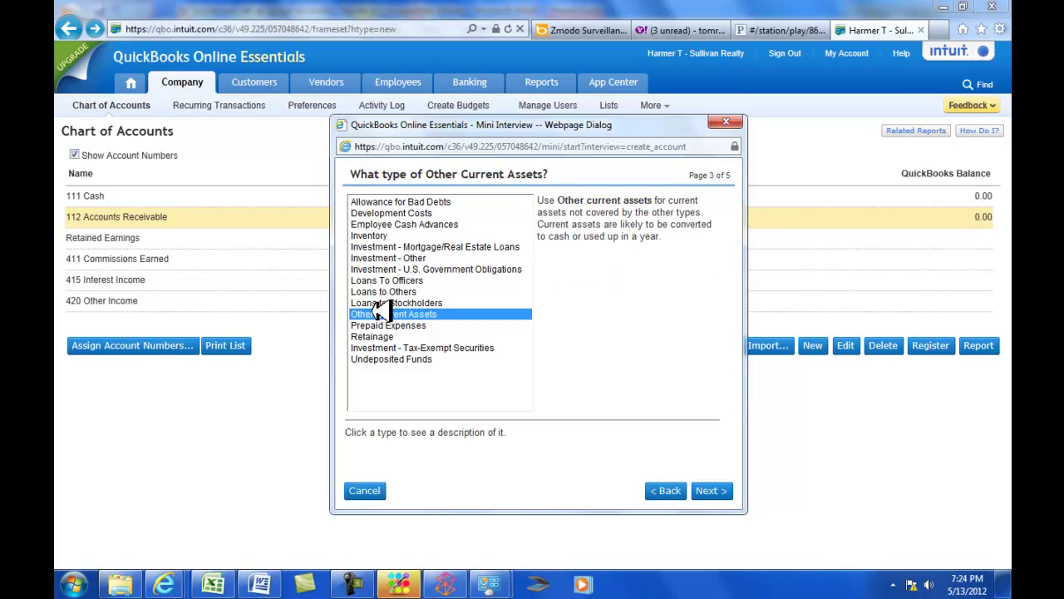
{"action": "double_click", "coordinate": [381, 313]}
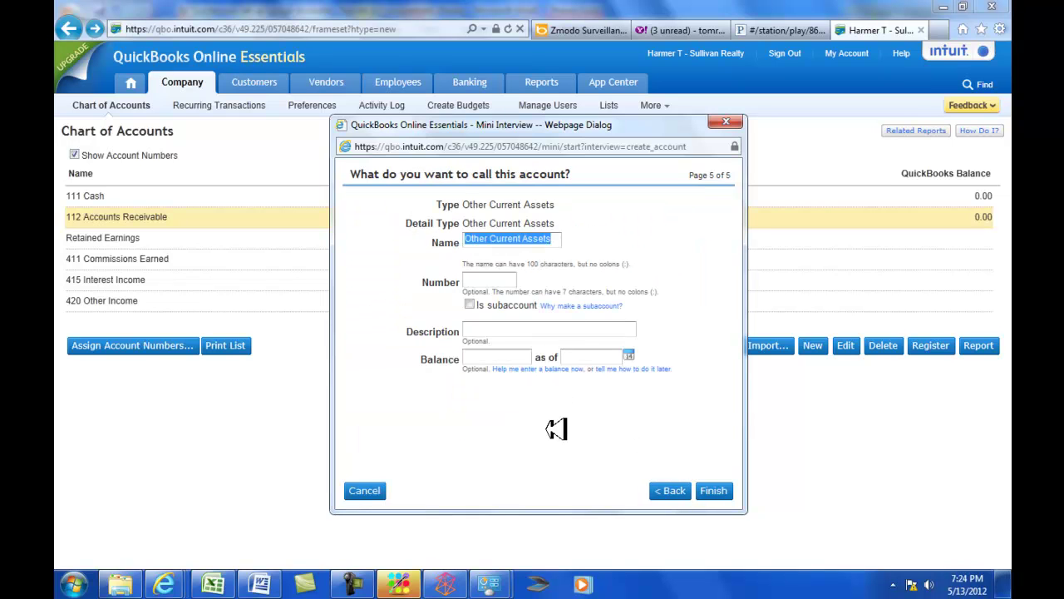
{"action": "type", "text": "Prepaid Rent"}
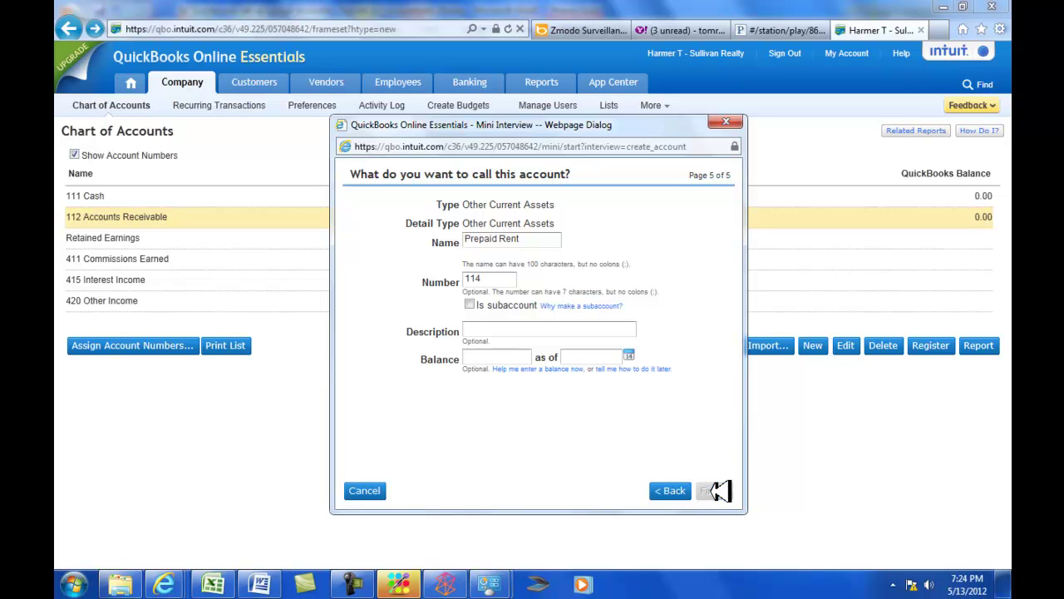
{"action": "left_click", "coordinate": [715, 491]}
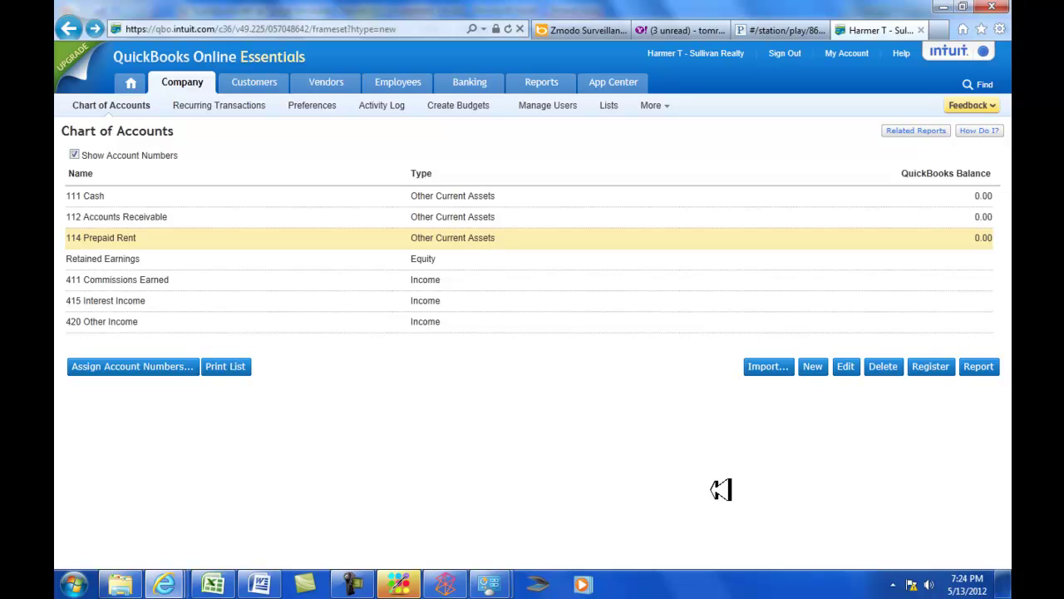
{"action": "key", "text": "alt+Tab"}
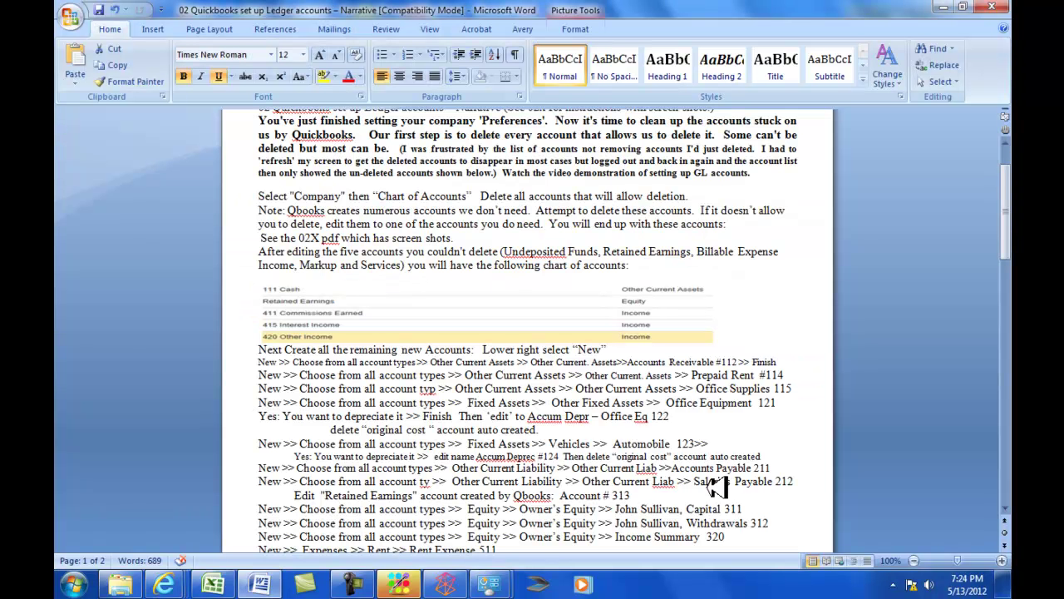
{"action": "scroll", "coordinate": [438, 336], "scroll_direction": "down", "scroll_amount": 3}
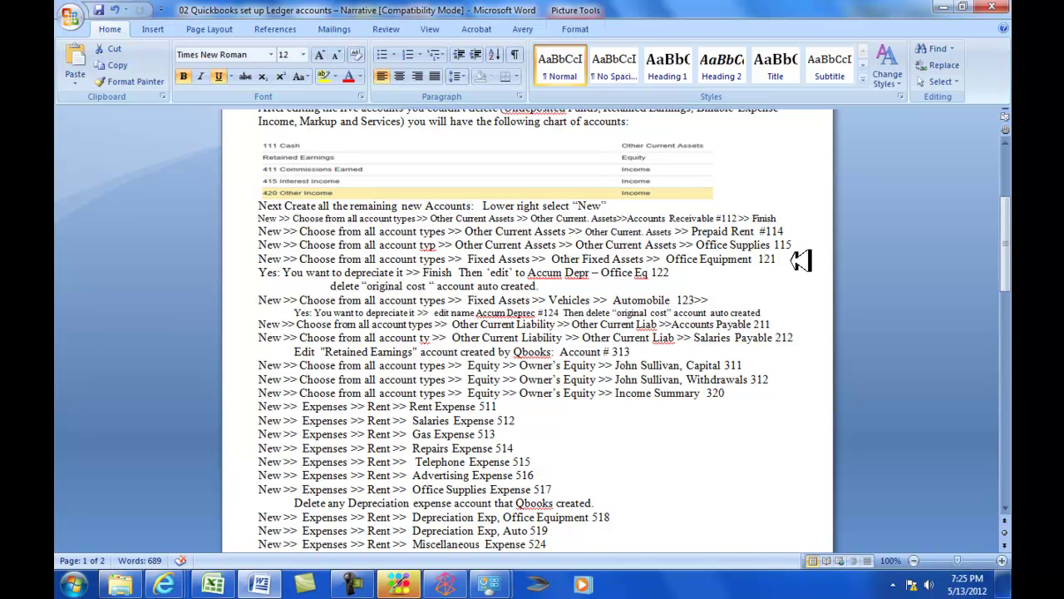
{"action": "key", "text": "alt+Tab"}
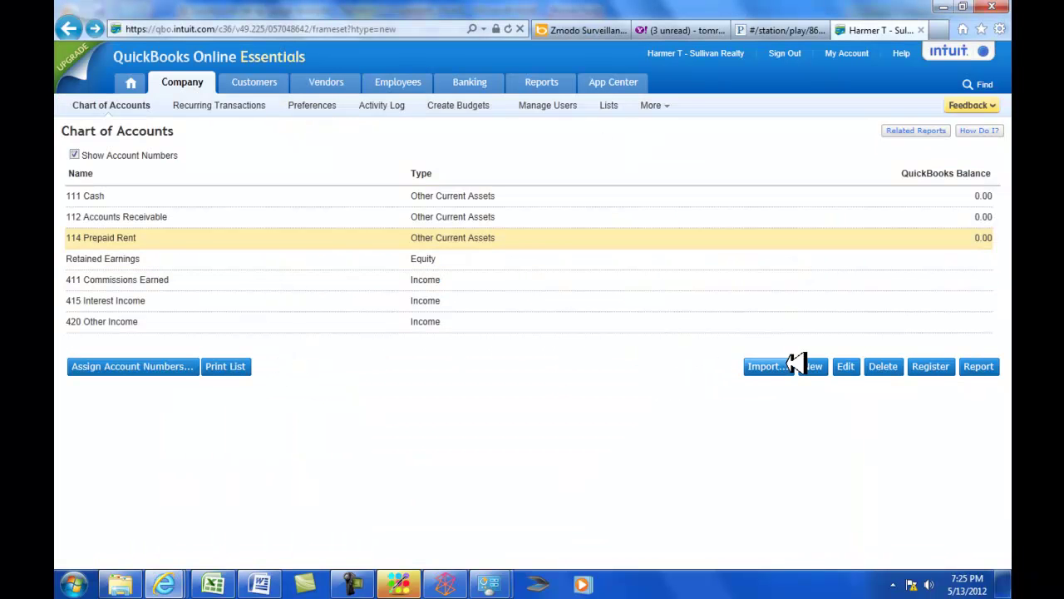
Create fixed asset 121 Office Equipment (Other Fixed Assets) with depreciation tracking left on.
{"action": "left_click", "coordinate": [814, 366]}
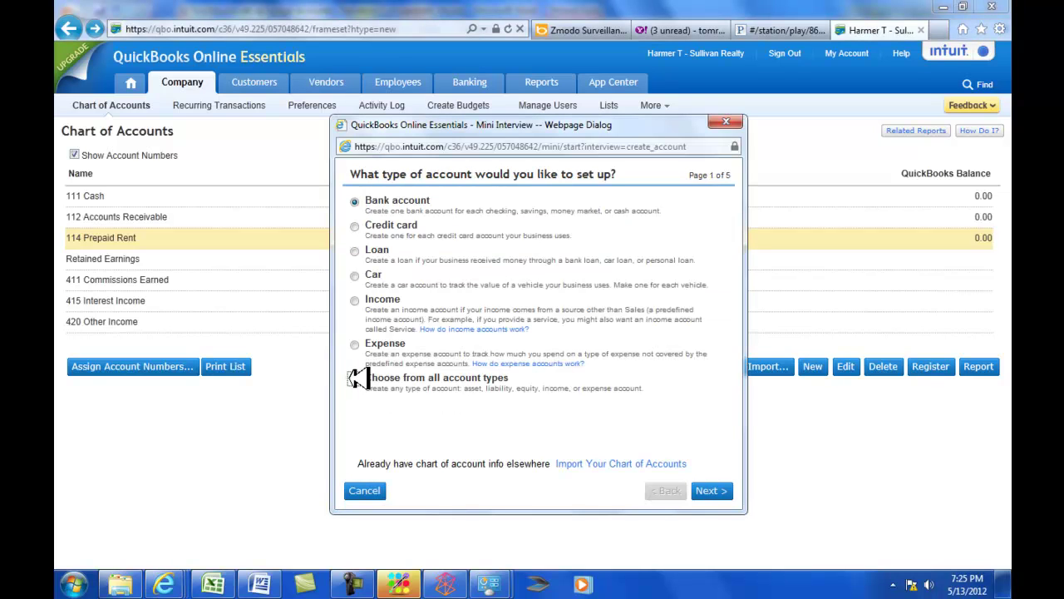
{"action": "left_click", "coordinate": [355, 378]}
{"action": "left_click", "coordinate": [712, 490]}
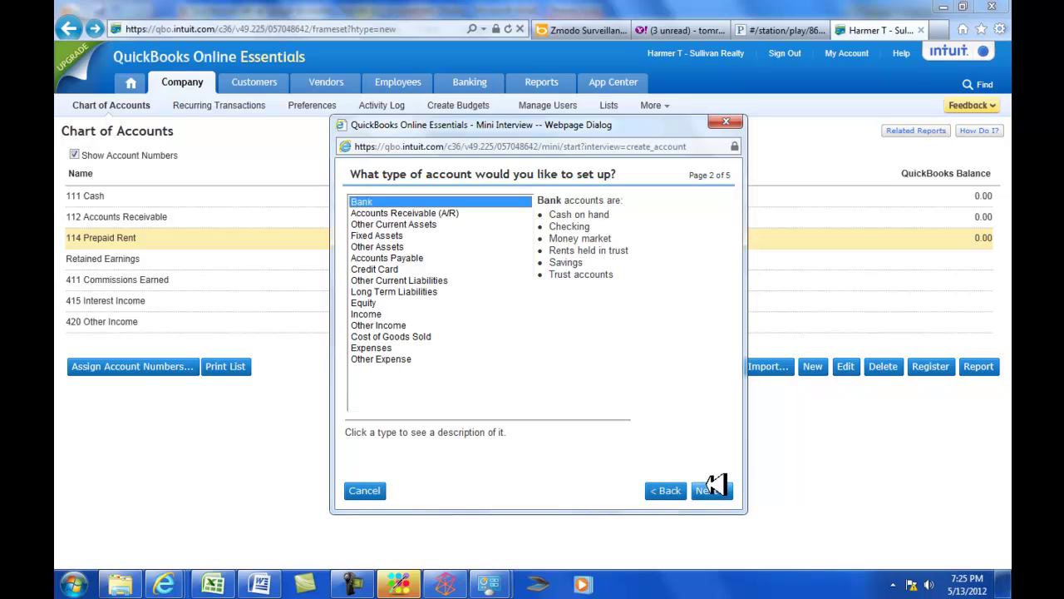
{"action": "double_click", "coordinate": [392, 236]}
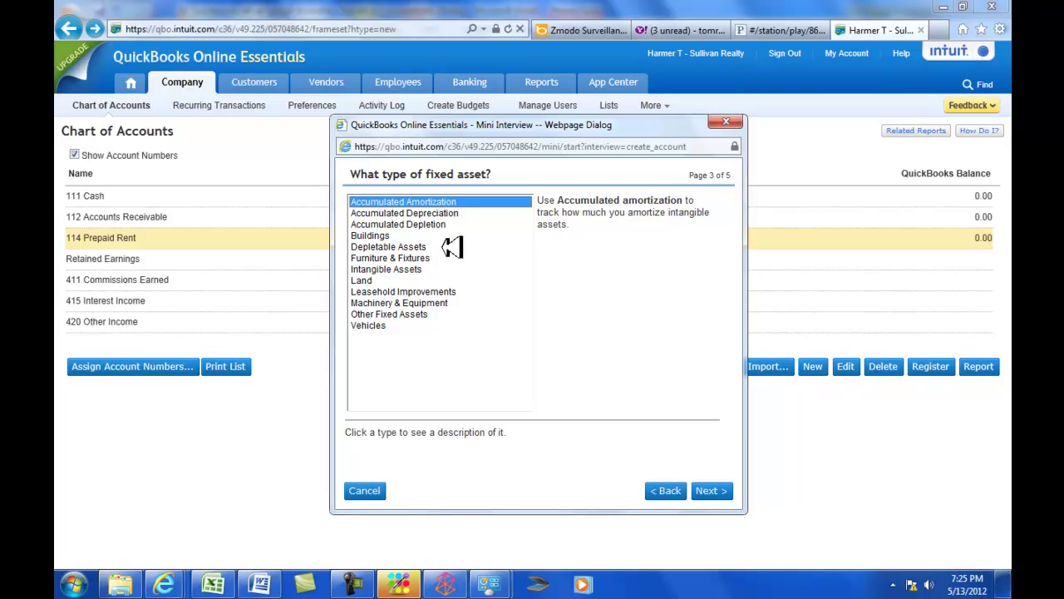
{"action": "key", "text": "alt+Tab"}
{"action": "key", "text": "alt+Tab"}
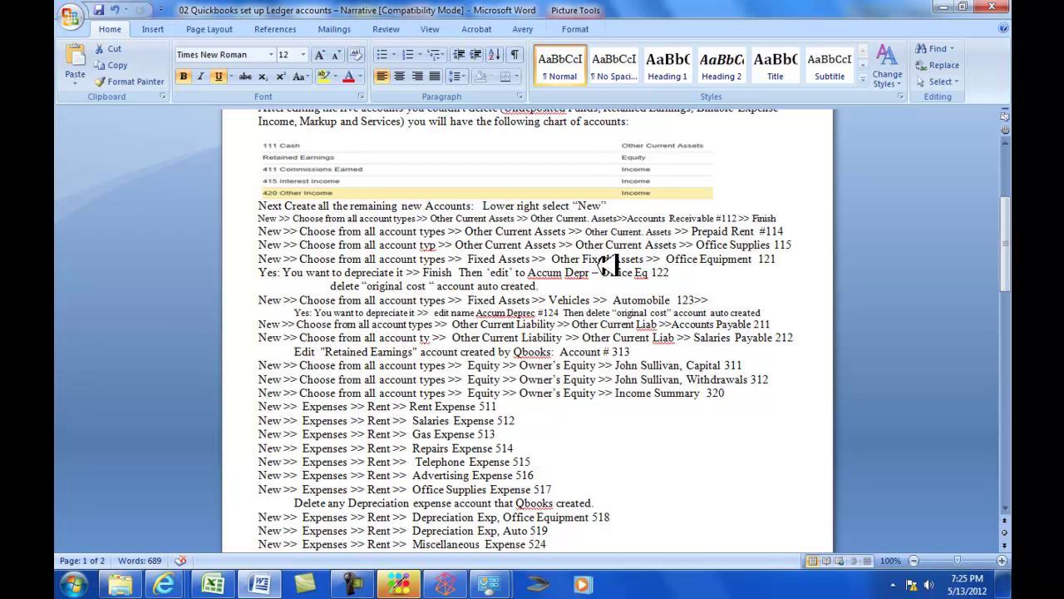
{"action": "key", "text": "alt+Tab"}
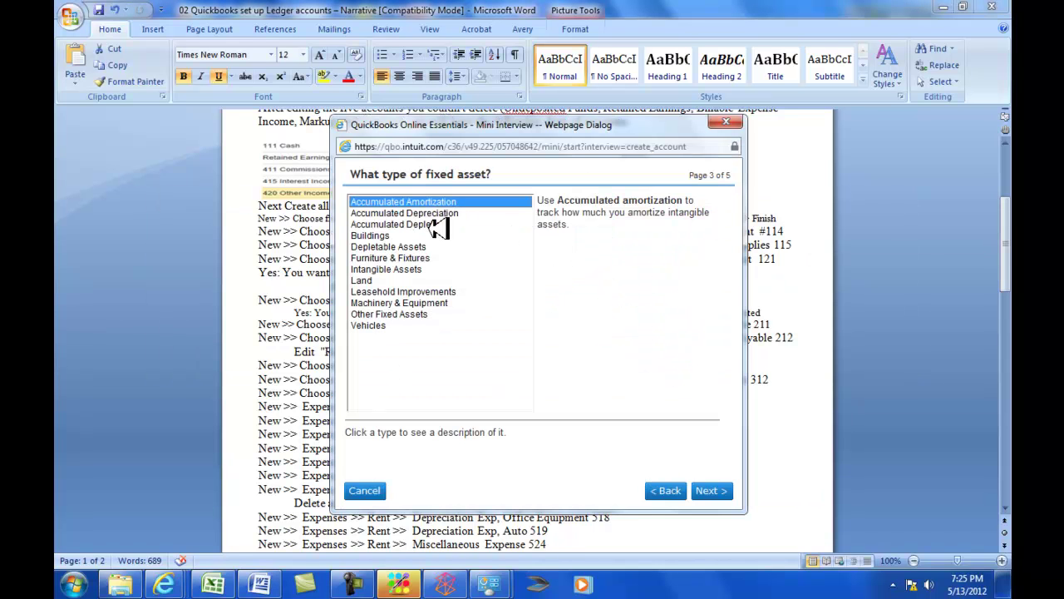
{"action": "double_click", "coordinate": [394, 314]}
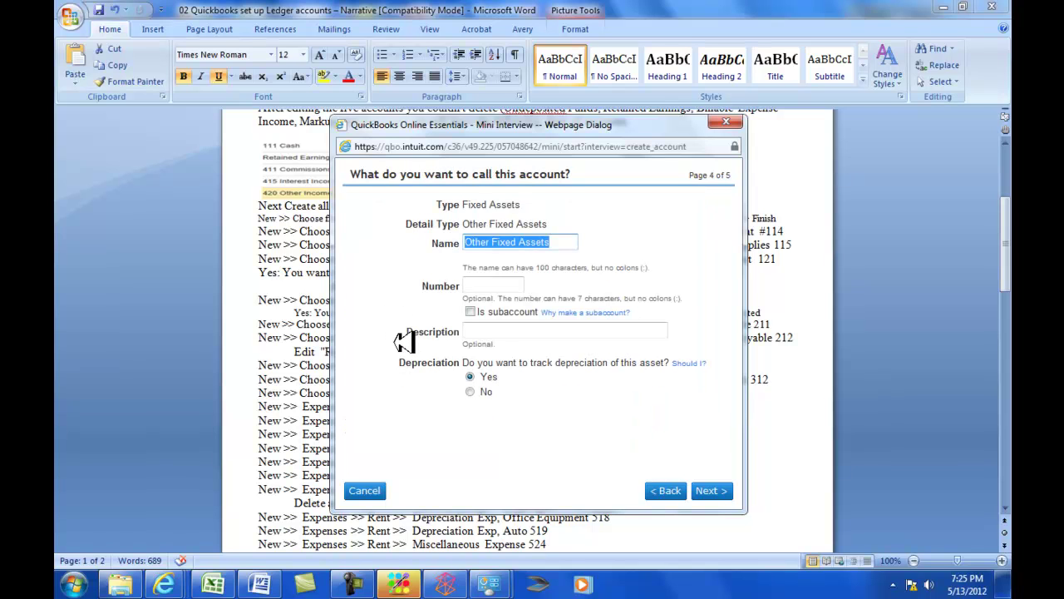
{"action": "type", "text": "Office Equipment"}
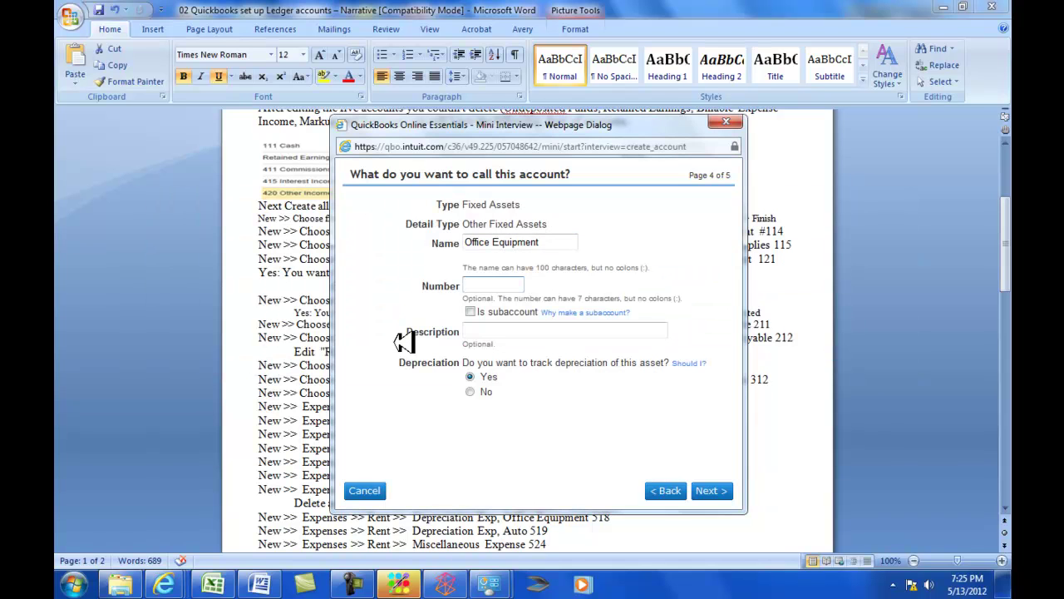
{"action": "key", "text": "alt+Tab"}
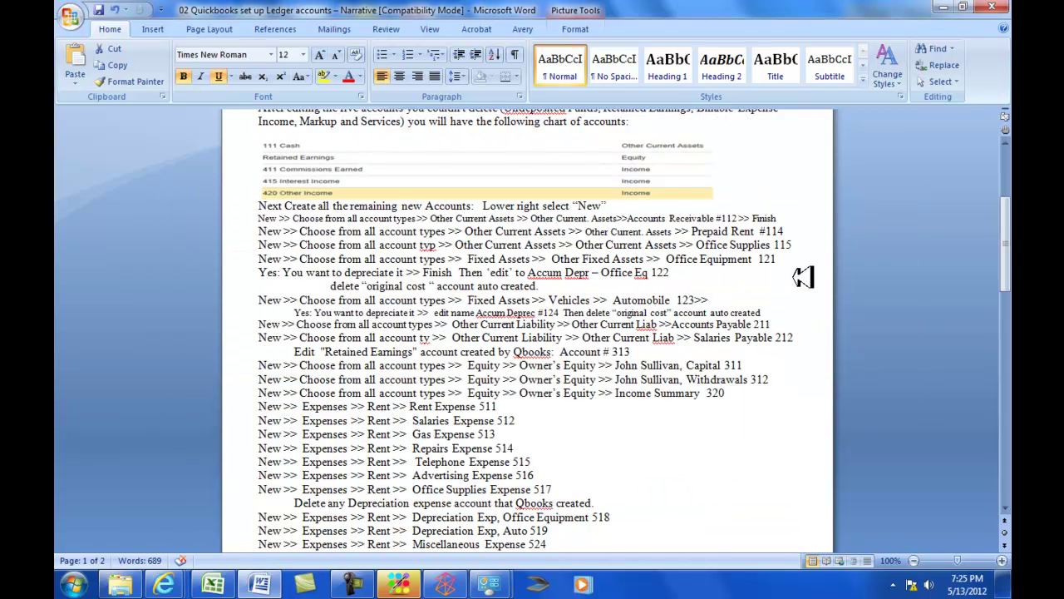
{"action": "key", "text": "alt+Tab"}
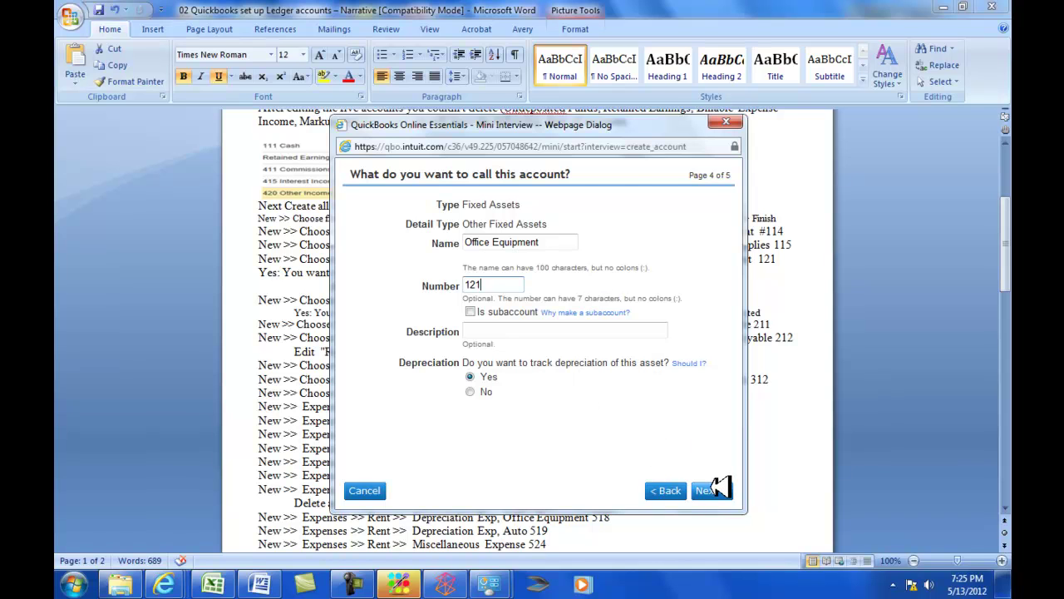
{"action": "left_click", "coordinate": [705, 490]}
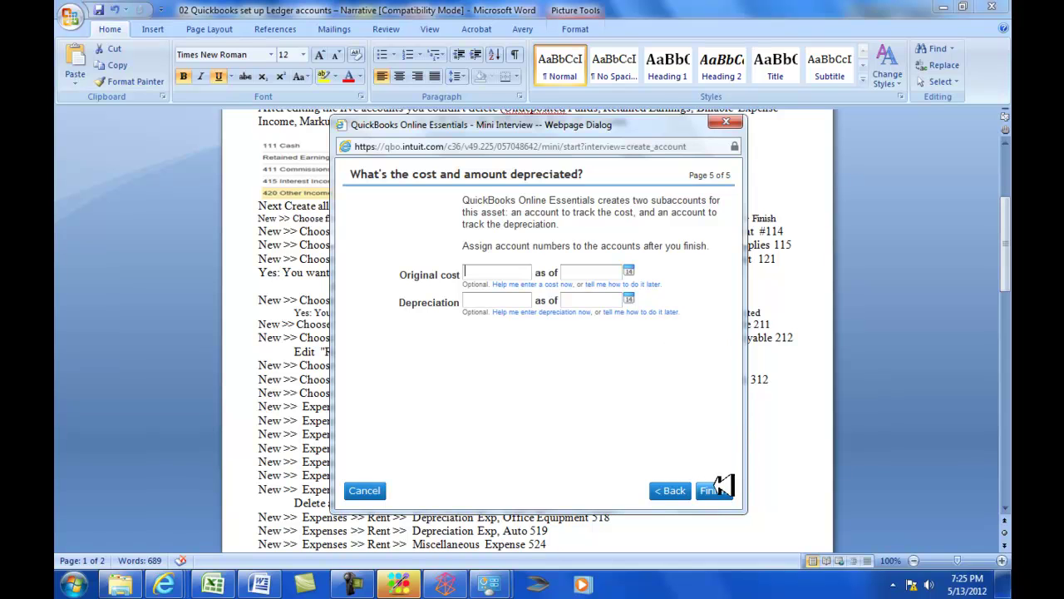
{"action": "left_click", "coordinate": [718, 490]}
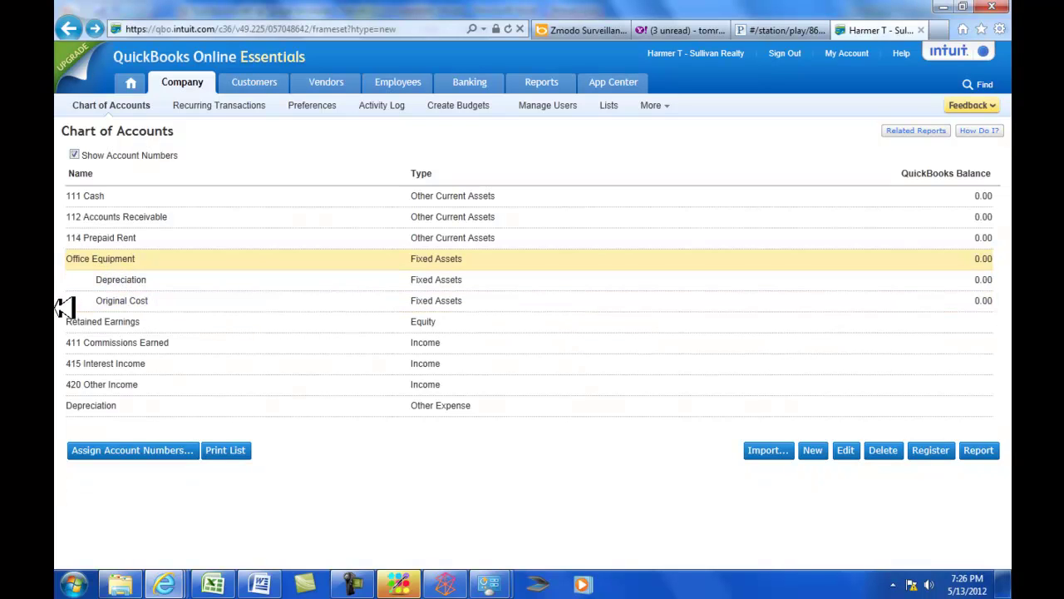
Delete the Original Cost subaccount beneath 121 Office Equipment.
{"action": "key", "text": "alt+Tab"}
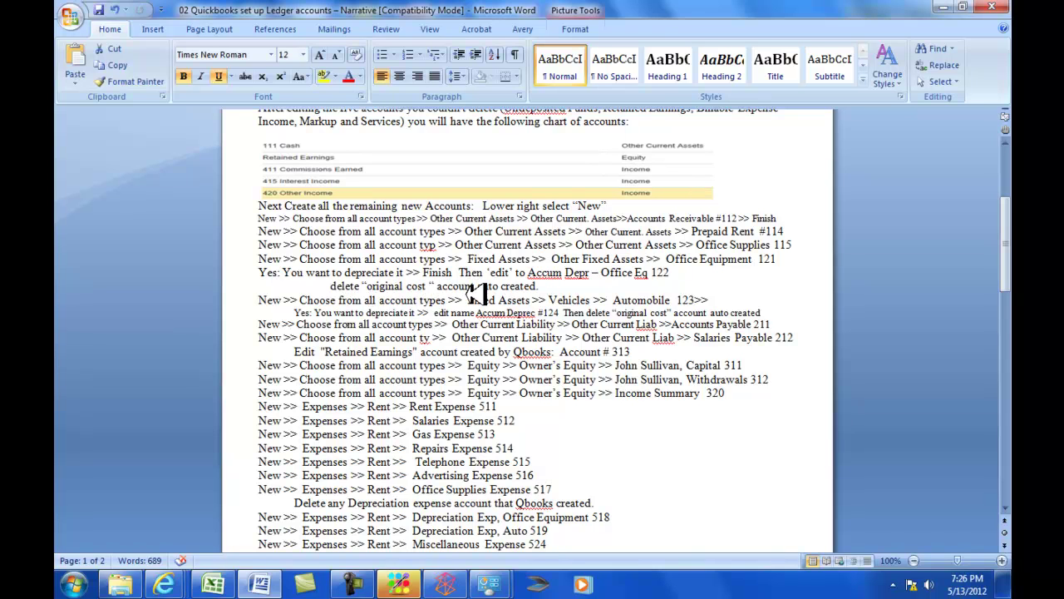
{"action": "key", "text": "alt+Tab"}
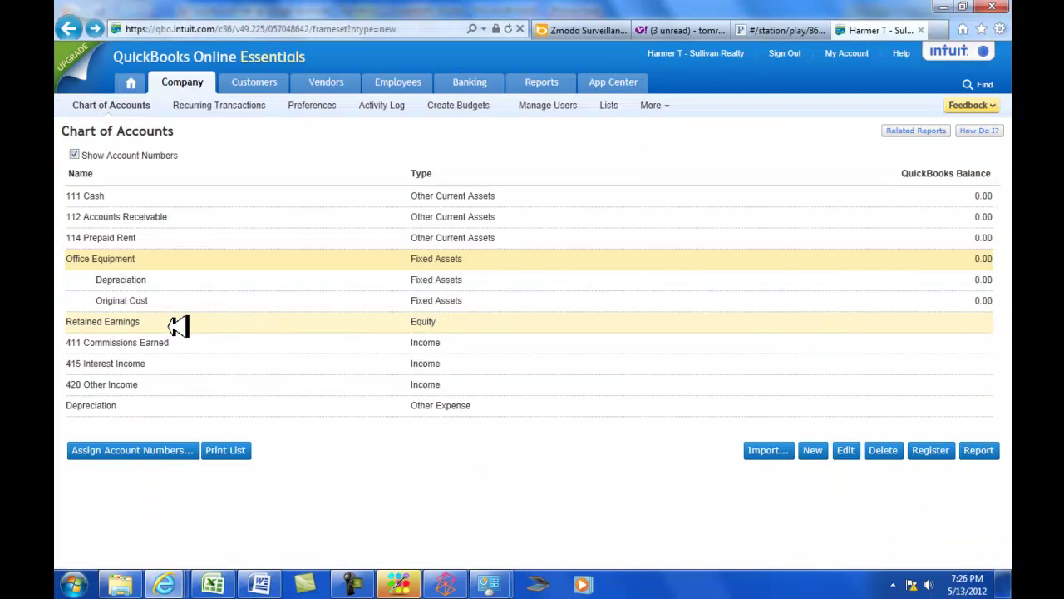
{"action": "left_click", "coordinate": [148, 300]}
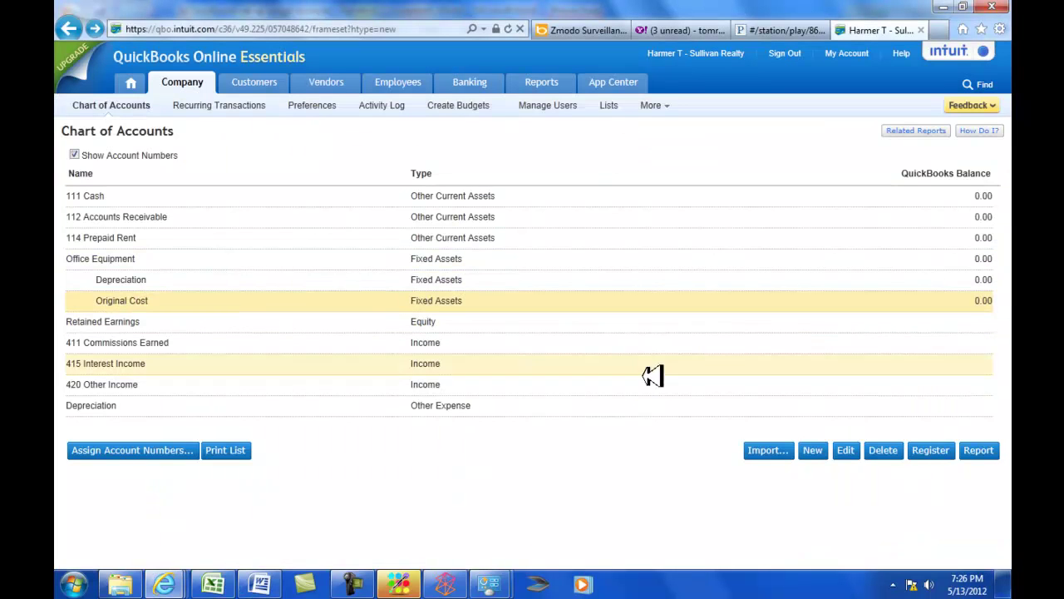
{"action": "left_click", "coordinate": [883, 450]}
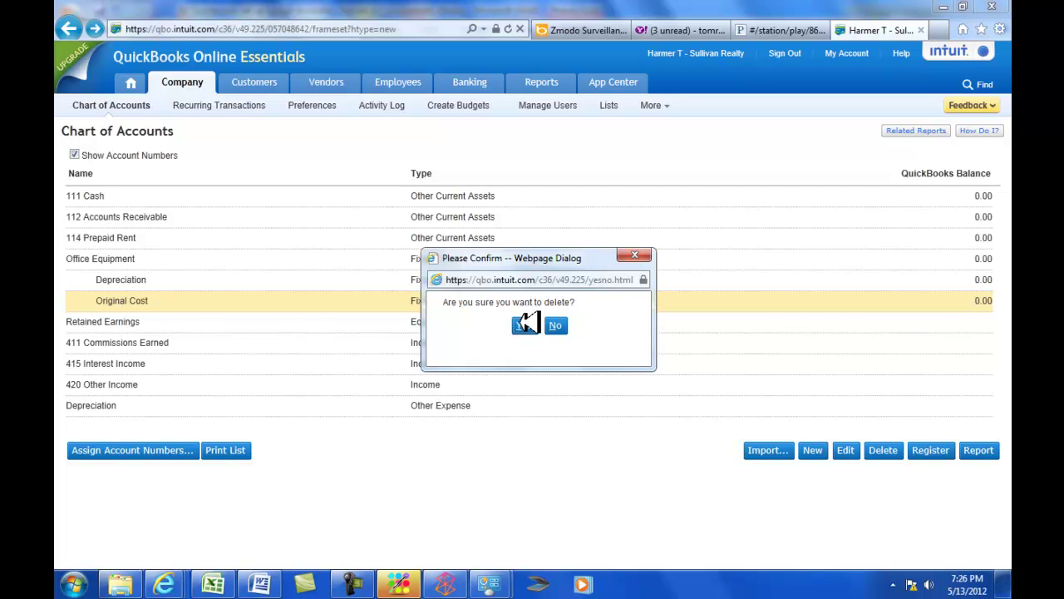
{"action": "left_click", "coordinate": [524, 325]}
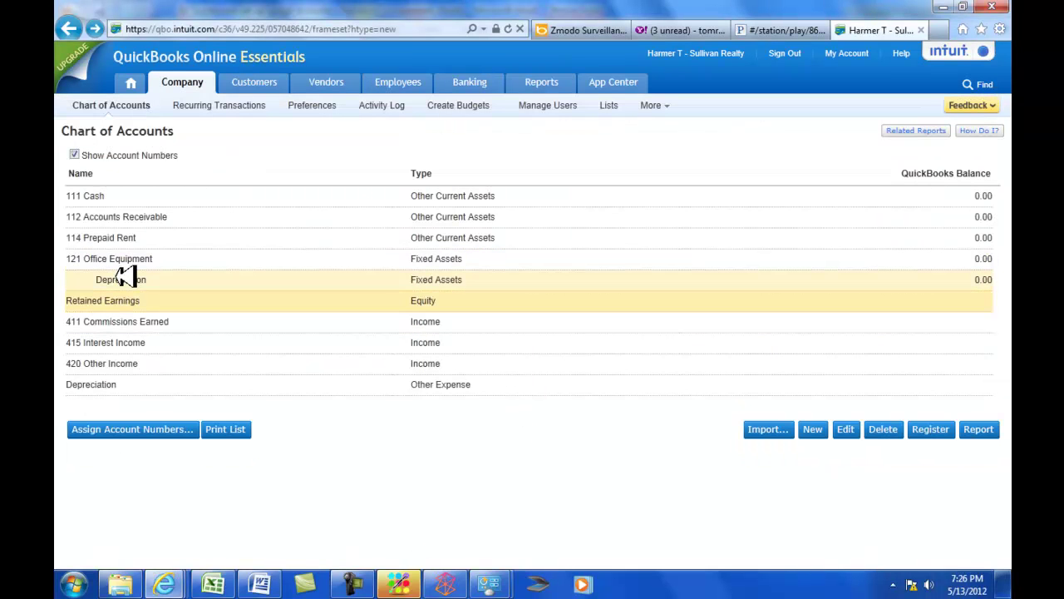
{"action": "key", "text": "alt+Tab"}
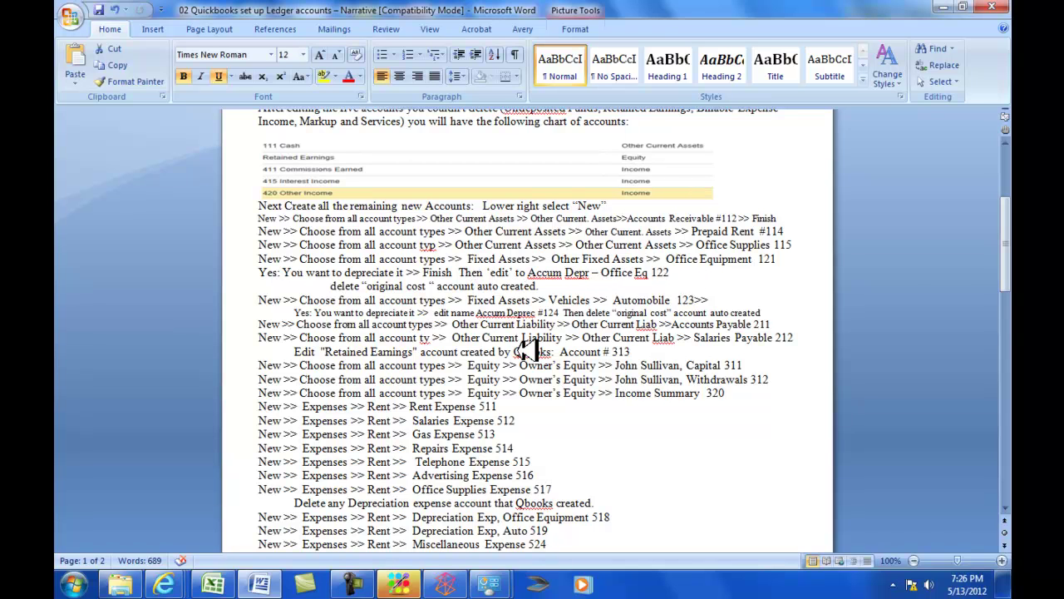
{"action": "key", "text": "alt+Tab"}
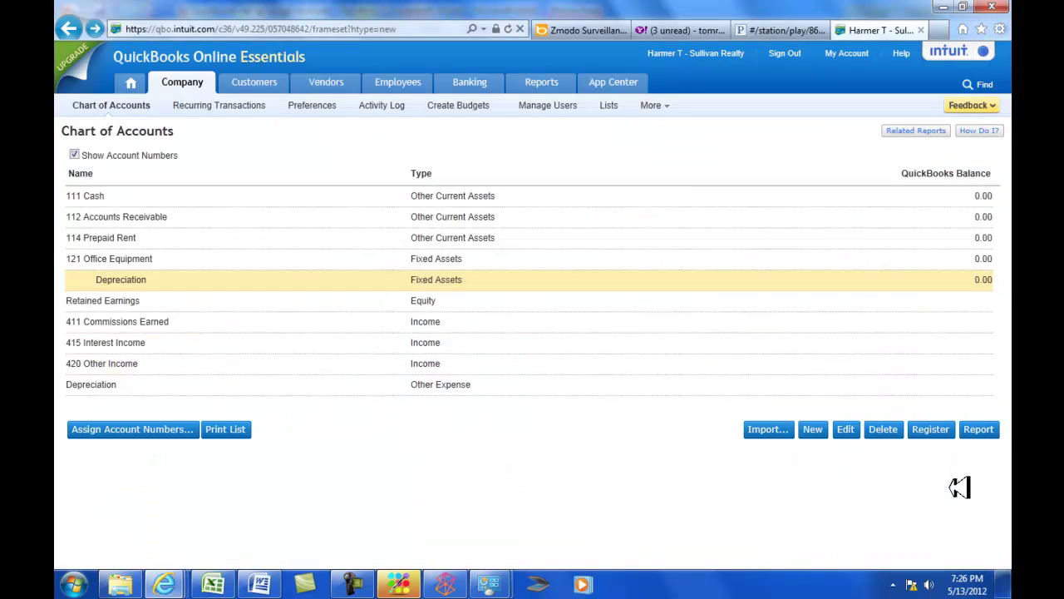
Rename the Depreciation subaccount 'Accumulated Depreciation - Office Eq', number it 122, and save.
{"action": "left_click", "coordinate": [846, 429]}
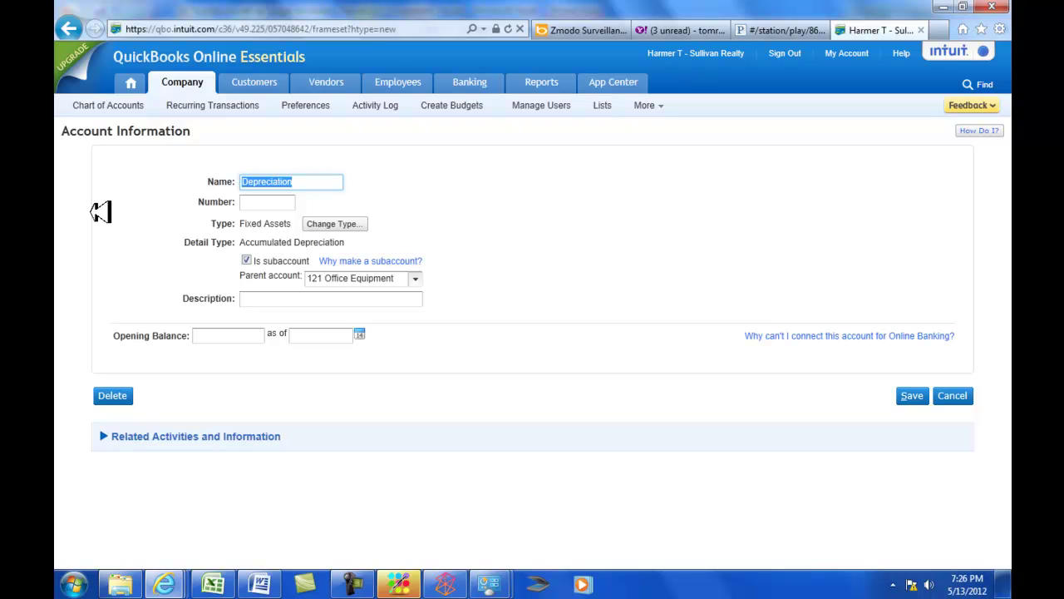
{"action": "key", "text": "Home"}
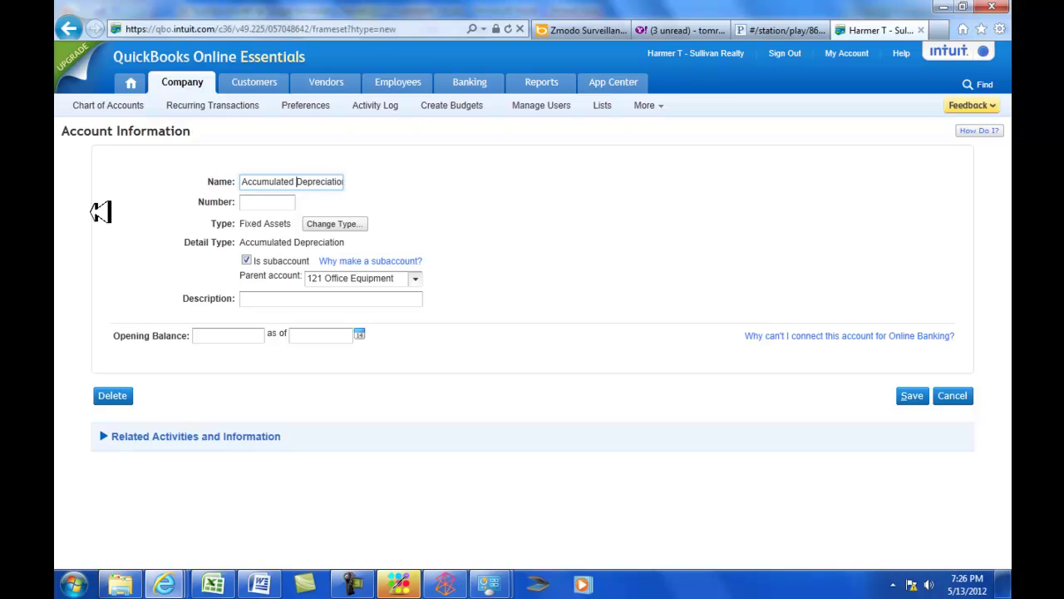
{"action": "key", "text": "End"}
{"action": "type", "text": "- Office EQ"}
{"action": "key", "text": "BackSpace"}
{"action": "type", "text": "q"}
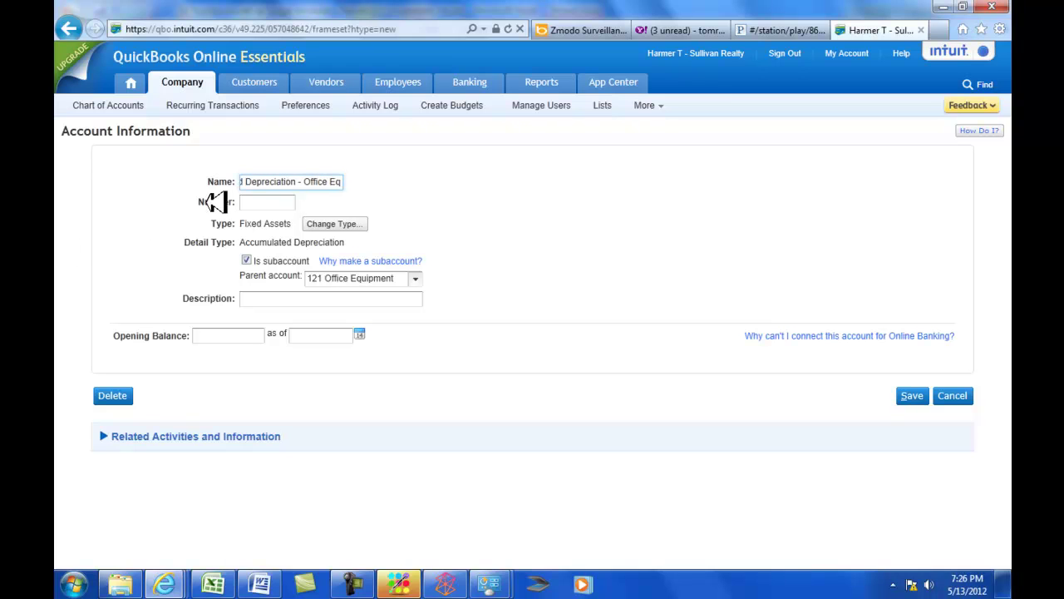
{"action": "left_click", "coordinate": [261, 203]}
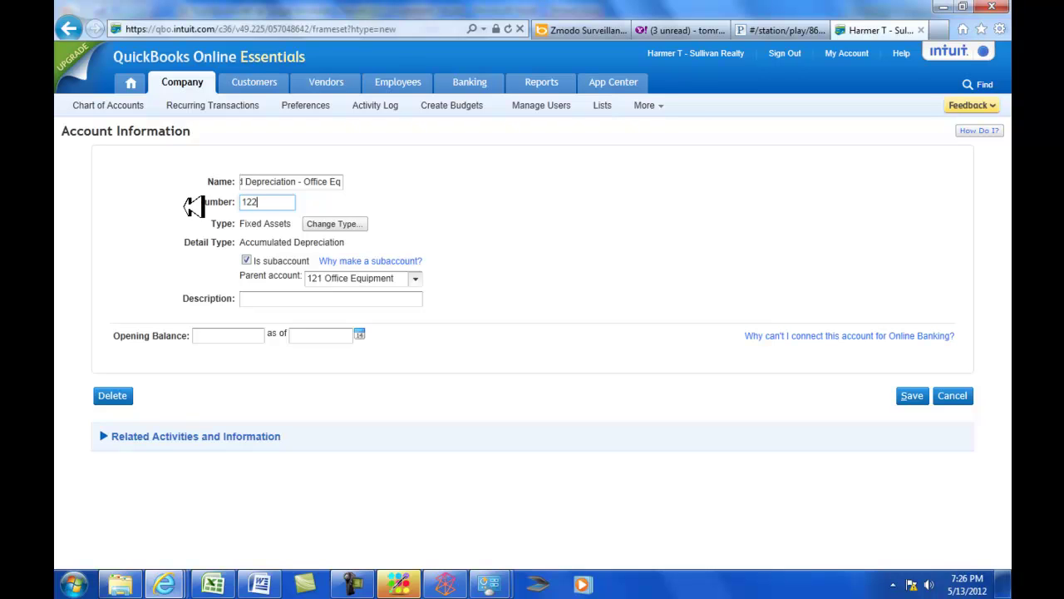
{"action": "left_click", "coordinate": [923, 395]}
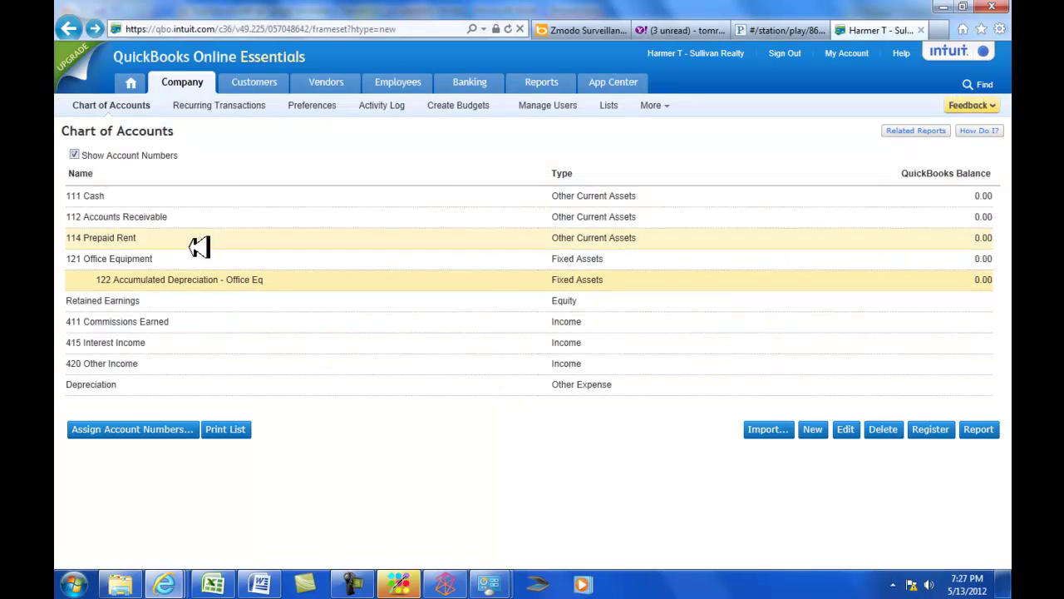
{"action": "mouse_move", "coordinate": [234, 588]}
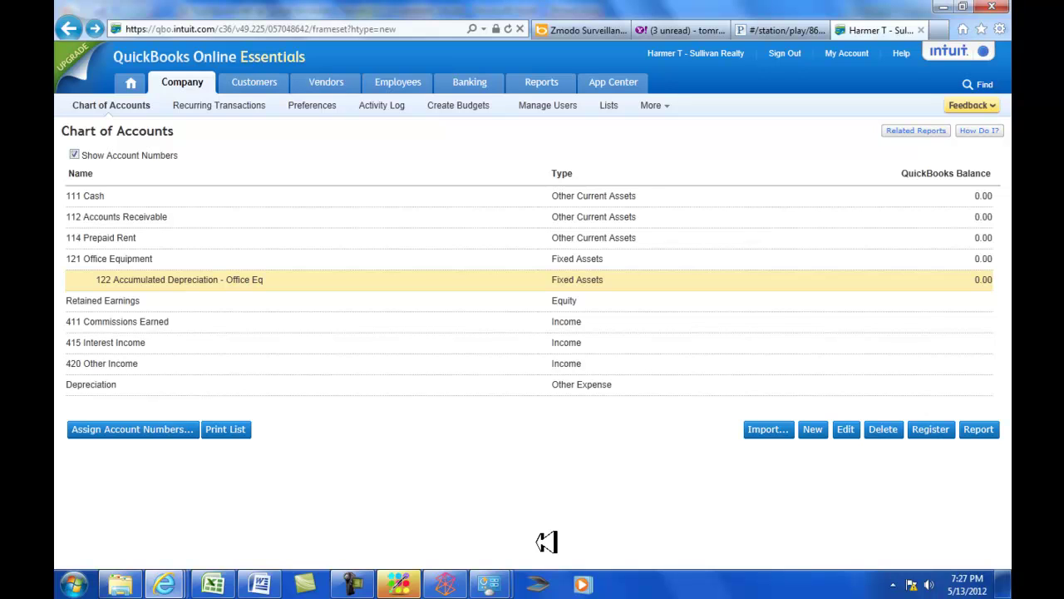
{"action": "key", "text": "alt+Tab"}
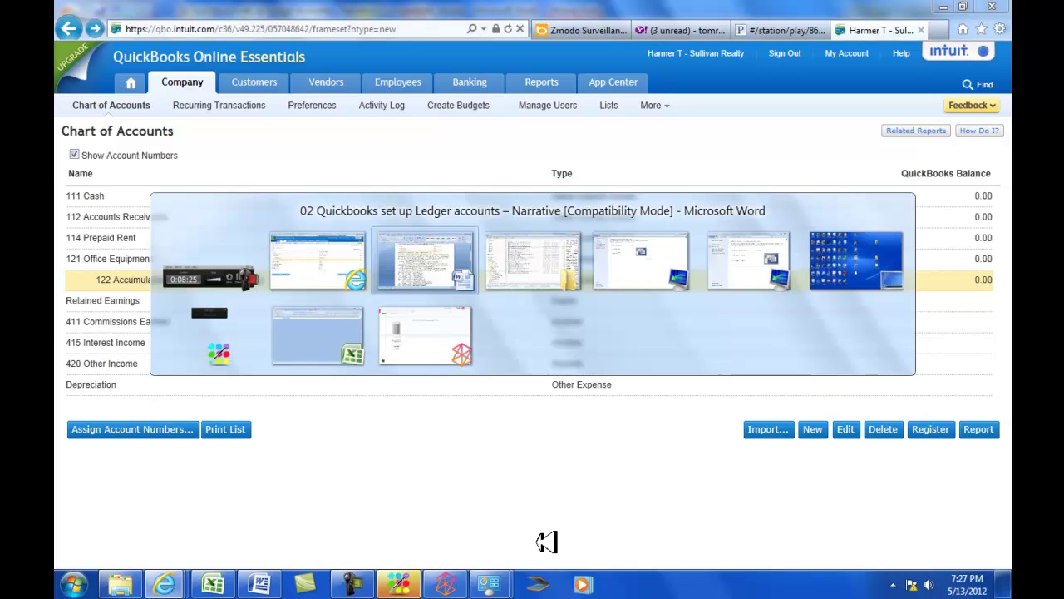
{"action": "left_click", "coordinate": [423, 241]}
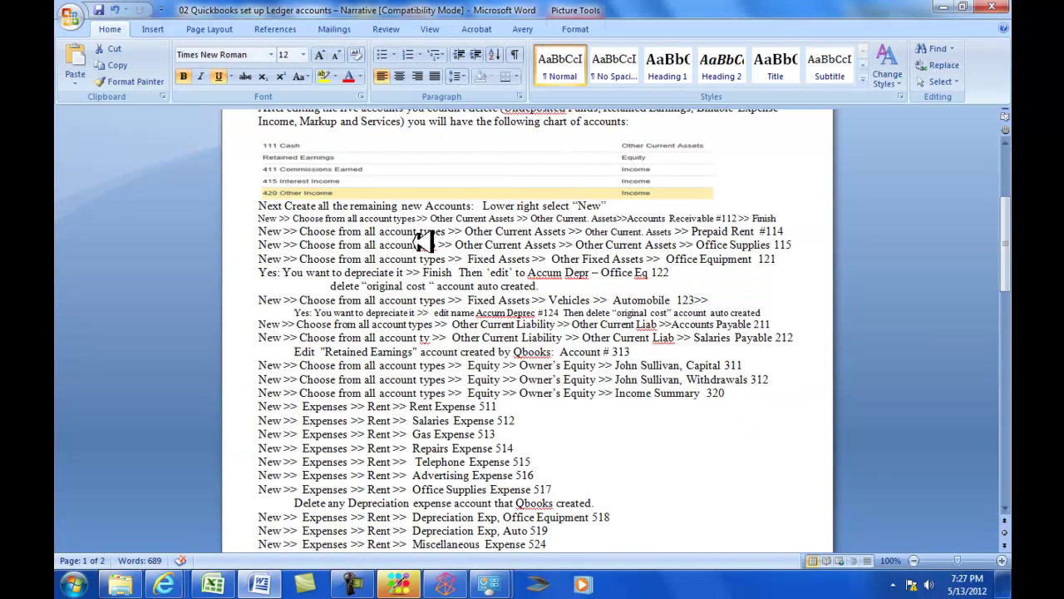
{"action": "scroll", "coordinate": [423, 241], "scroll_direction": "up", "scroll_amount": 5}
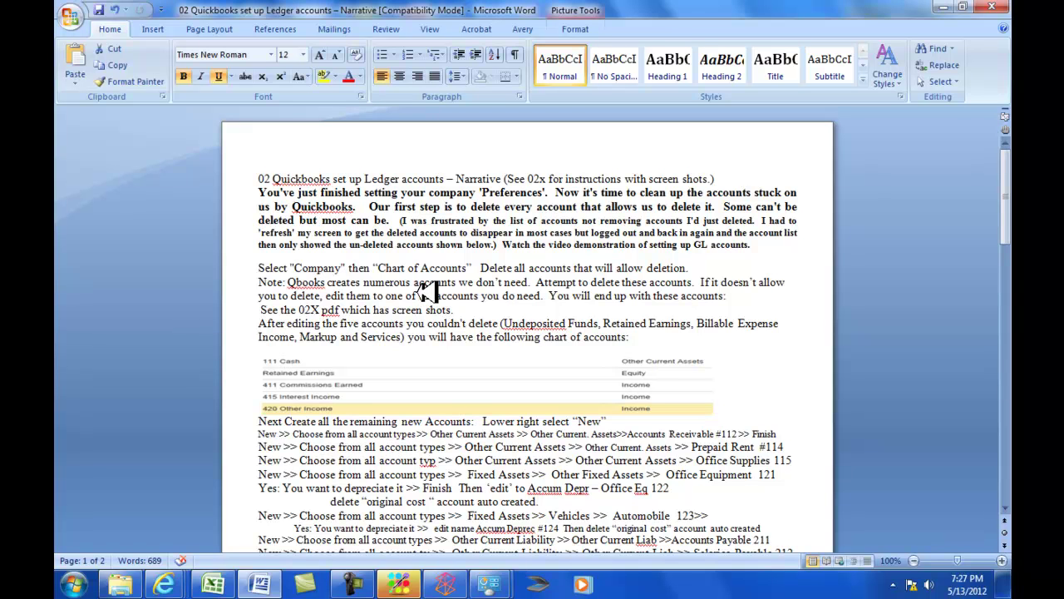
{"action": "scroll", "coordinate": [426, 291], "scroll_direction": "down", "scroll_amount": 5}
{"action": "scroll", "coordinate": [426, 291], "scroll_direction": "down", "scroll_amount": 3}
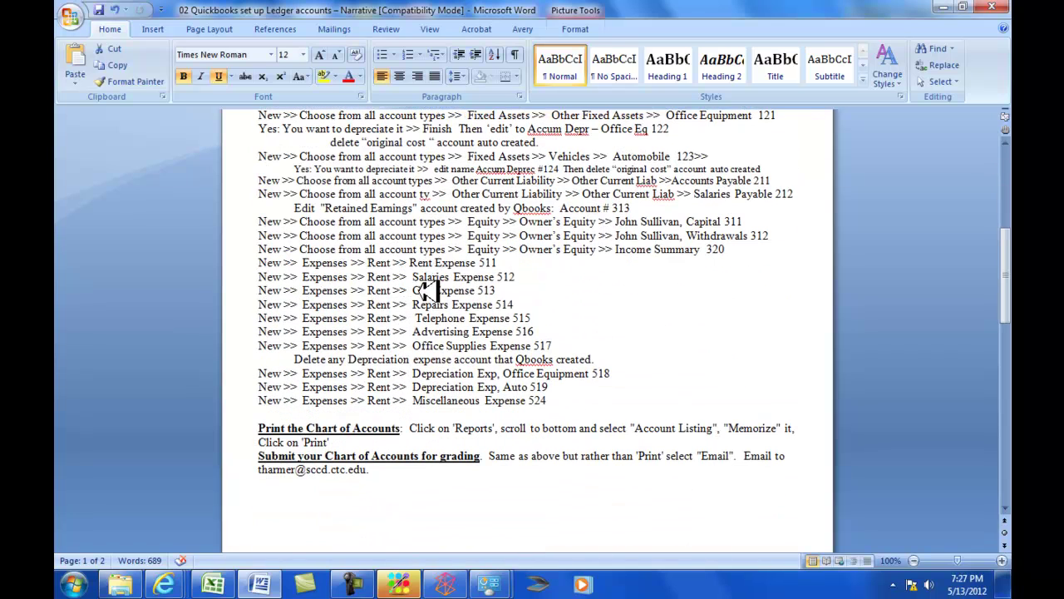
{"action": "key", "text": "alt+Tab"}
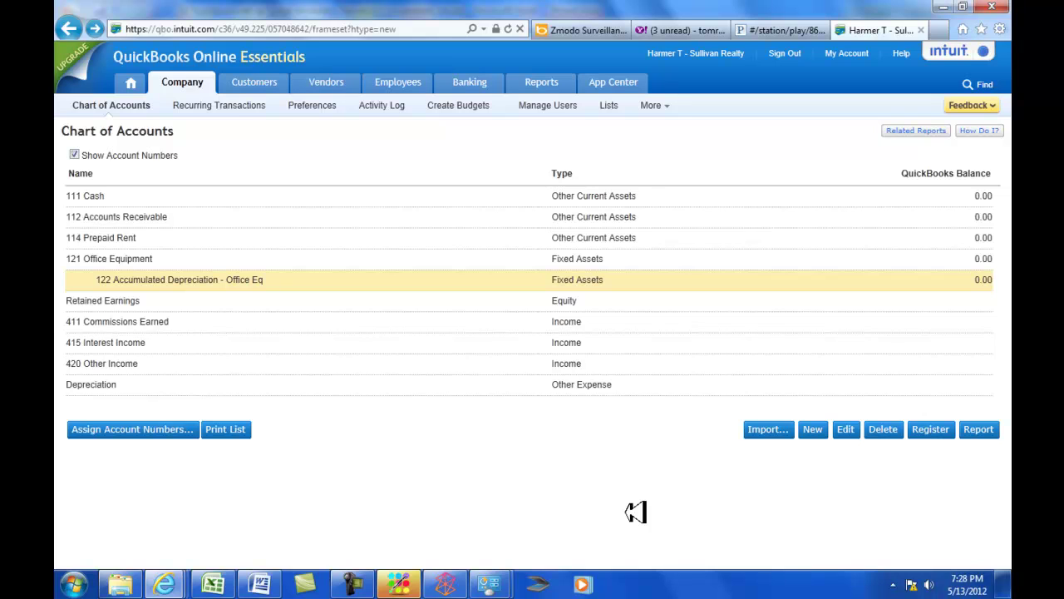
Open the Account Listing report from the Lists section of Reports.
{"action": "mouse_move", "coordinate": [544, 79]}
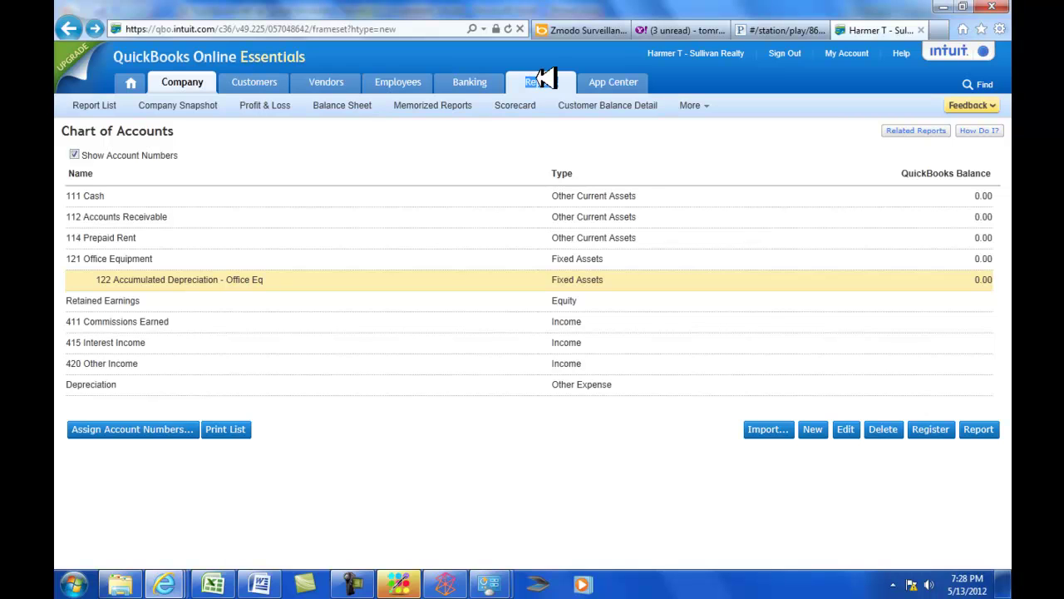
{"action": "left_click", "coordinate": [545, 79]}
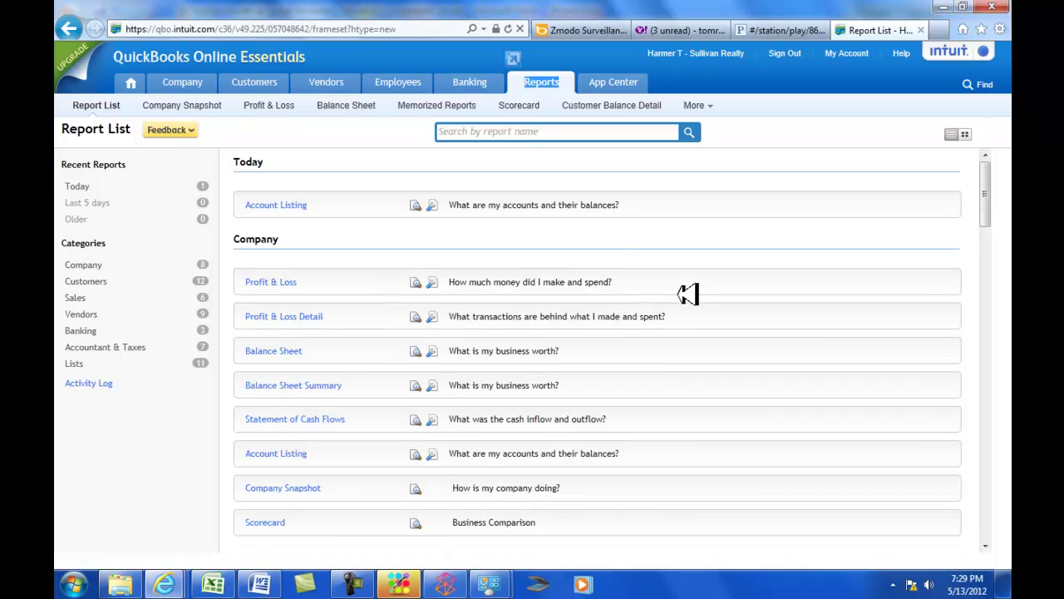
{"action": "scroll", "coordinate": [688, 293], "scroll_direction": "down", "scroll_amount": 15}
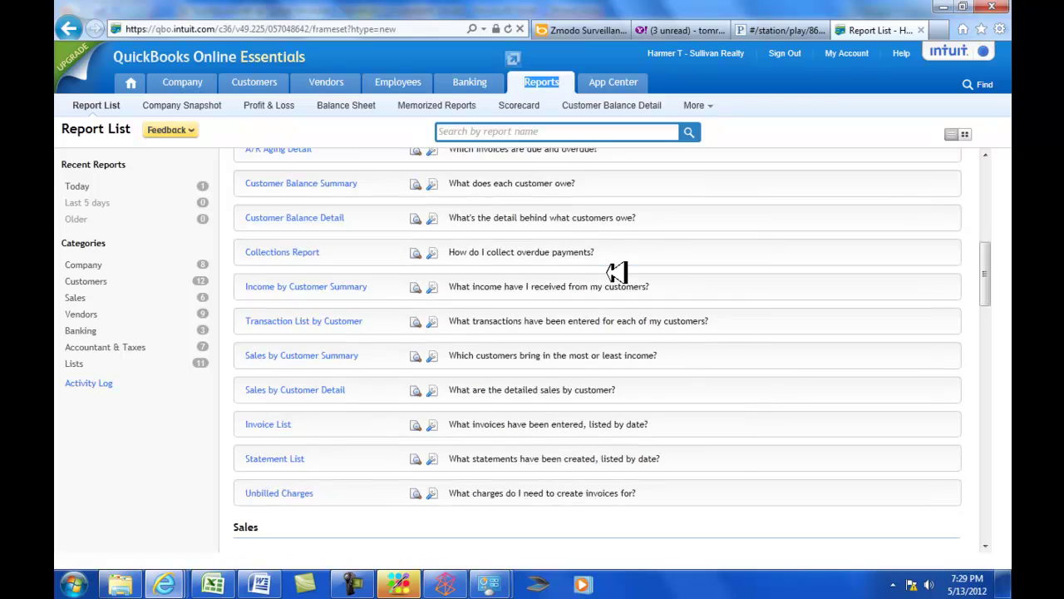
{"action": "scroll", "coordinate": [601, 295], "scroll_direction": "down", "scroll_amount": 12}
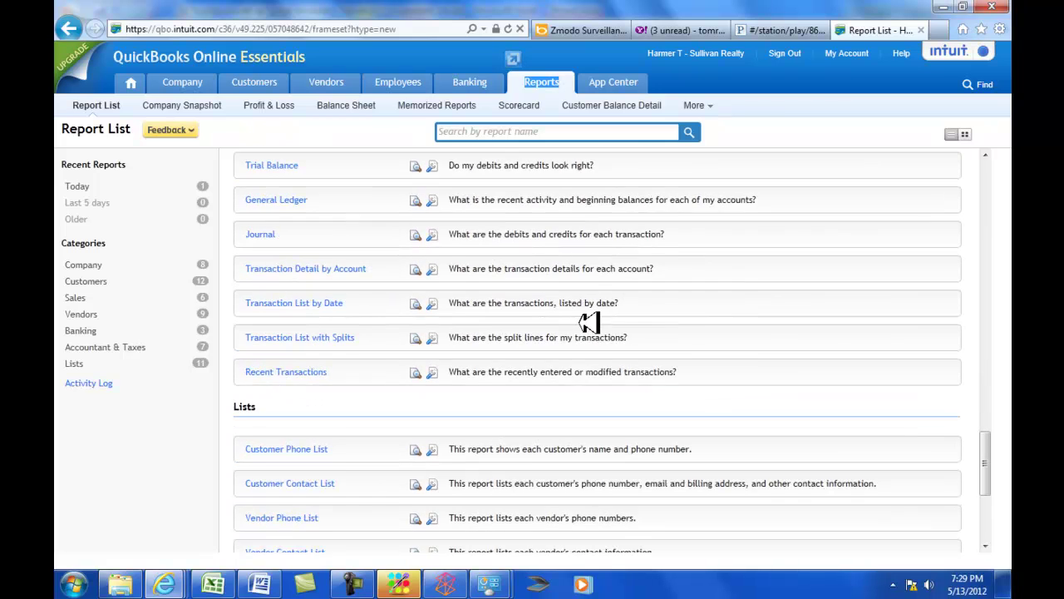
{"action": "scroll", "coordinate": [585, 325], "scroll_direction": "up", "scroll_amount": 1}
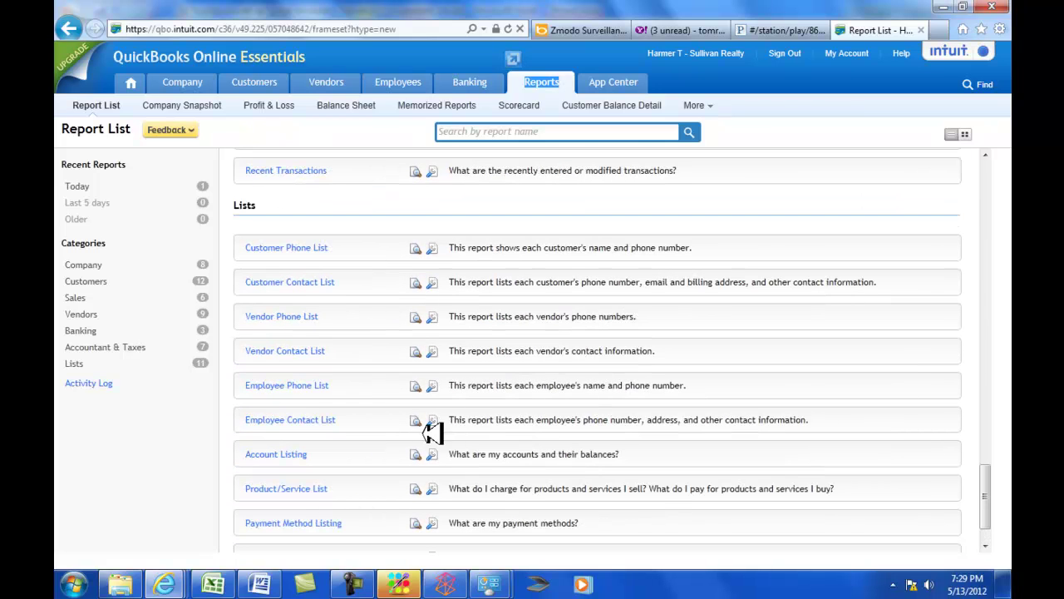
{"action": "left_click", "coordinate": [283, 454]}
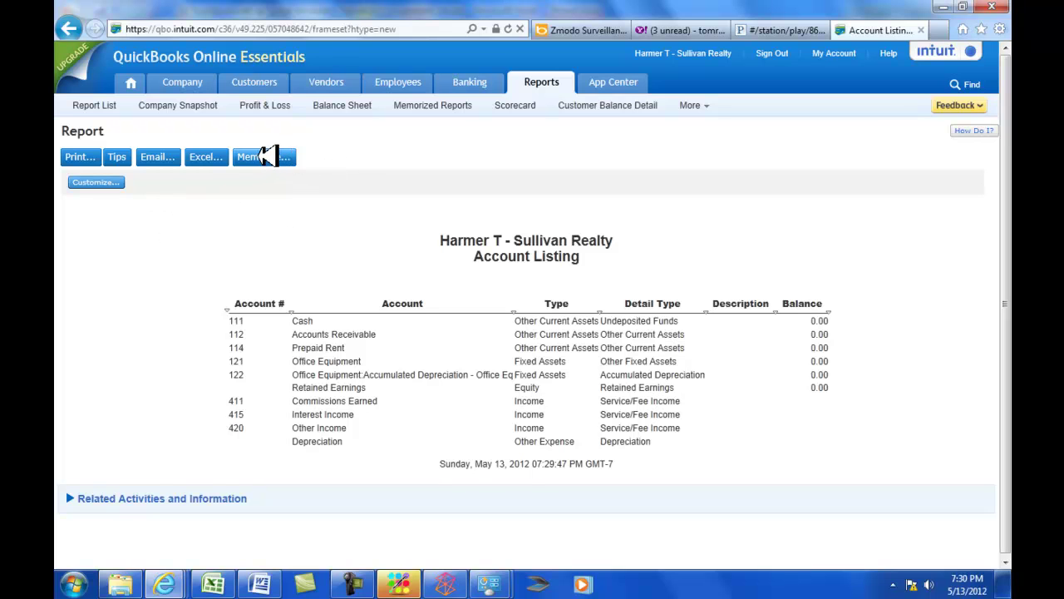
Memorize the report as Account Listing, then email it to the instructor's address.
{"action": "left_click", "coordinate": [267, 156]}
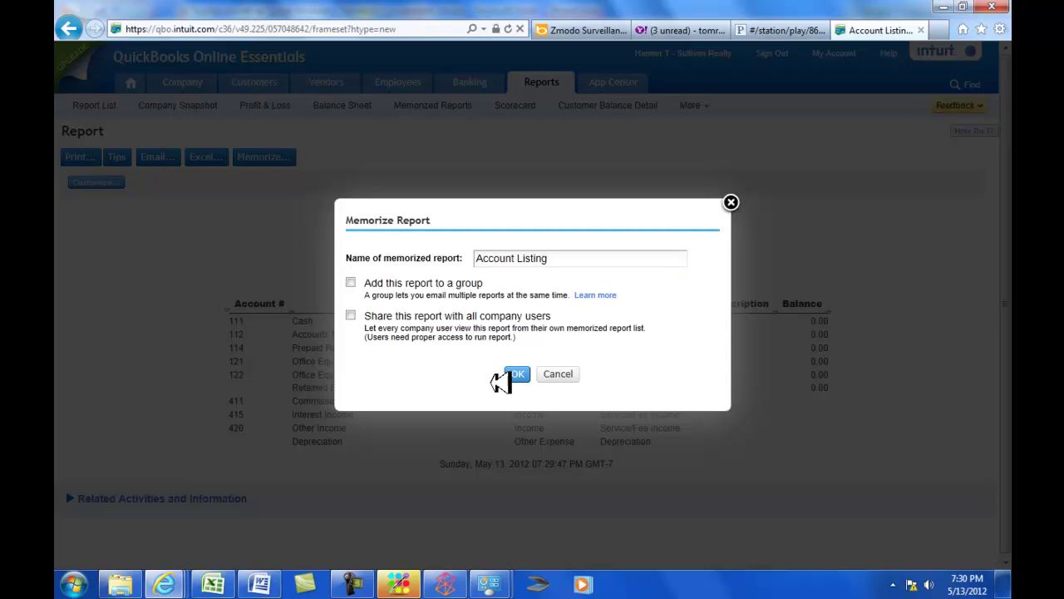
{"action": "left_click", "coordinate": [521, 373]}
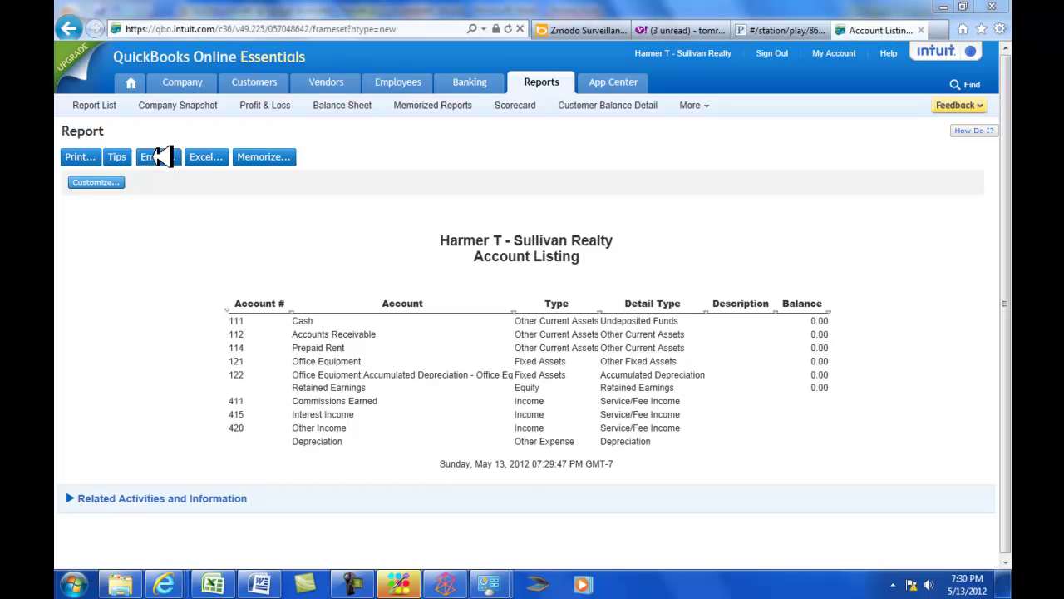
{"action": "left_click", "coordinate": [158, 156]}
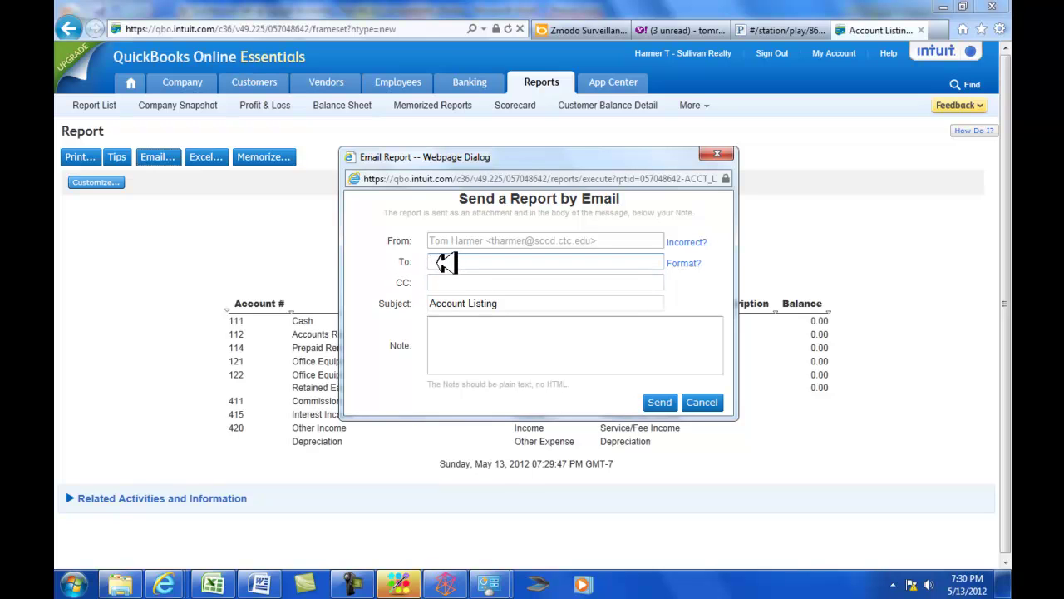
{"action": "left_click", "coordinate": [499, 262]}
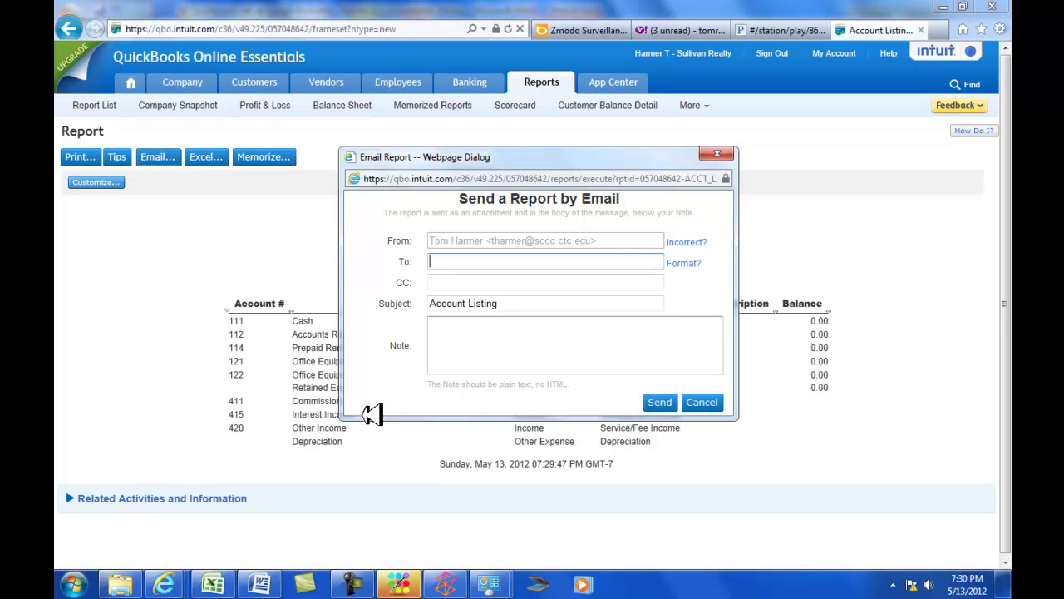
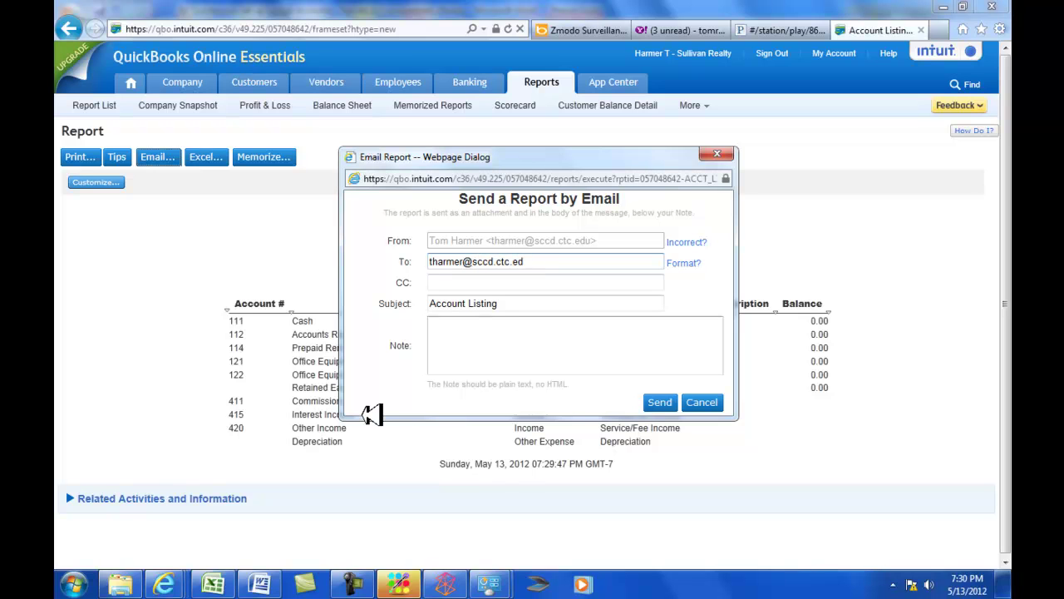
{"action": "key", "text": "Tab"}
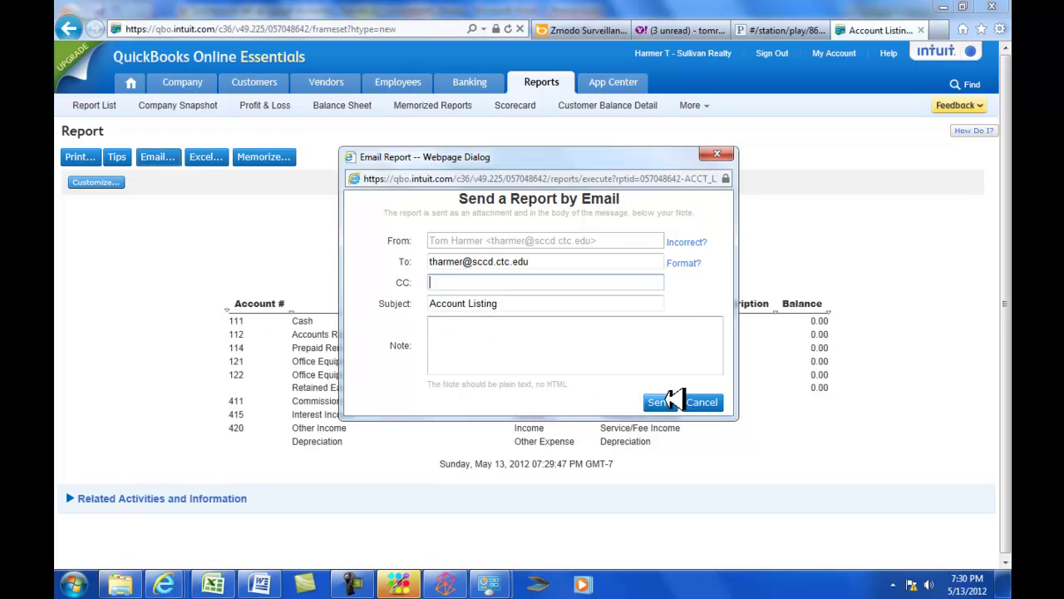
{"action": "left_click", "coordinate": [670, 401]}
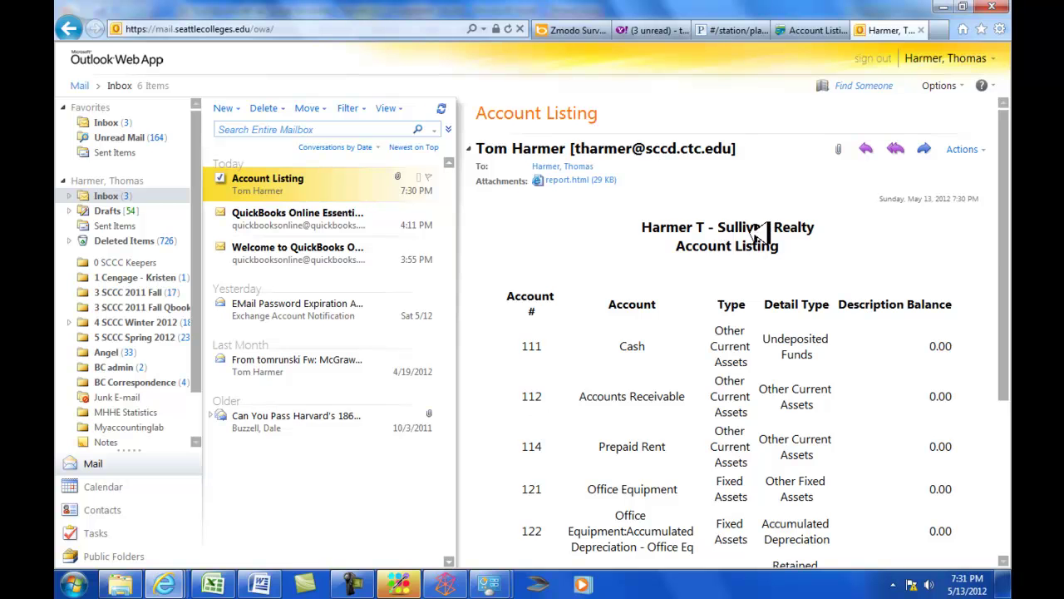
Scroll through the Sullivan Realty account listing in the Account Listing e-mail body.
{"action": "scroll", "coordinate": [753, 457], "scroll_direction": "down", "scroll_amount": 3}
{"action": "scroll", "coordinate": [760, 467], "scroll_direction": "up", "scroll_amount": 3}
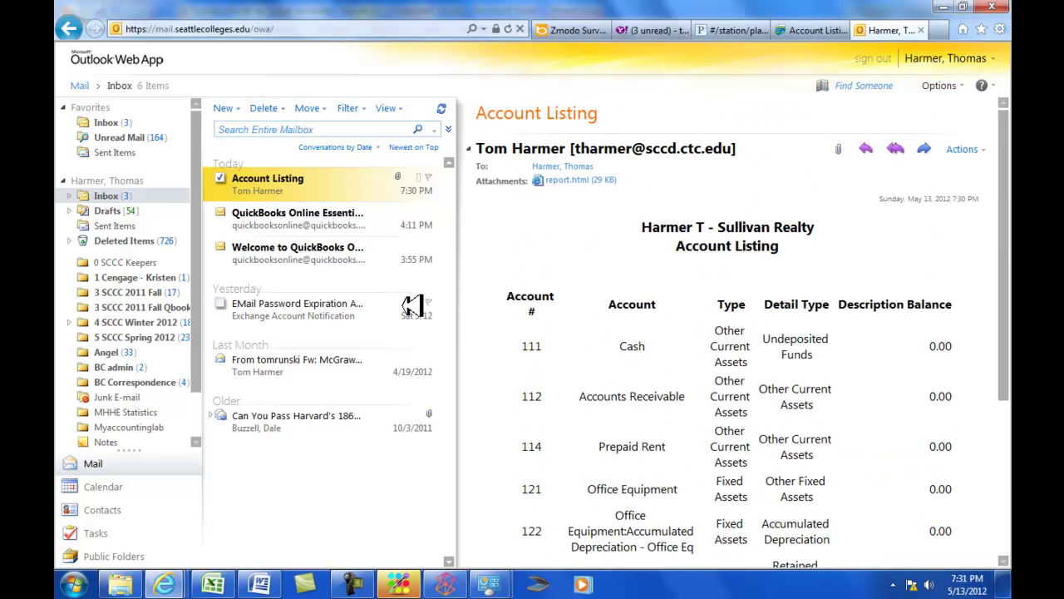
Switch past the Word instructions back to the QuickBooks Account Listing report in Internet Explorer.
{"action": "key", "text": "alt+Tab"}
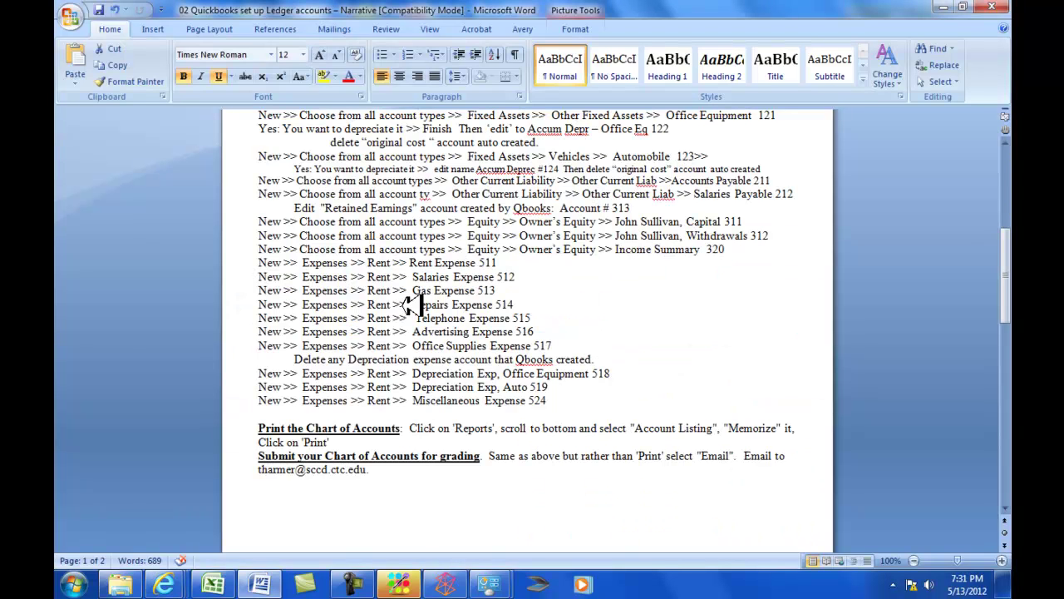
{"action": "key", "text": "alt+Tab"}
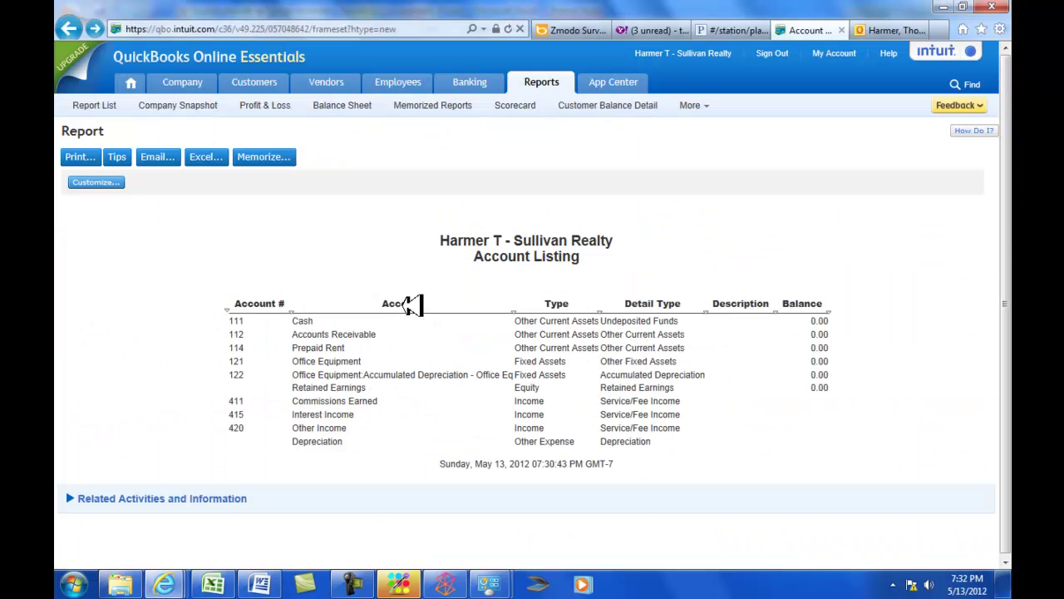